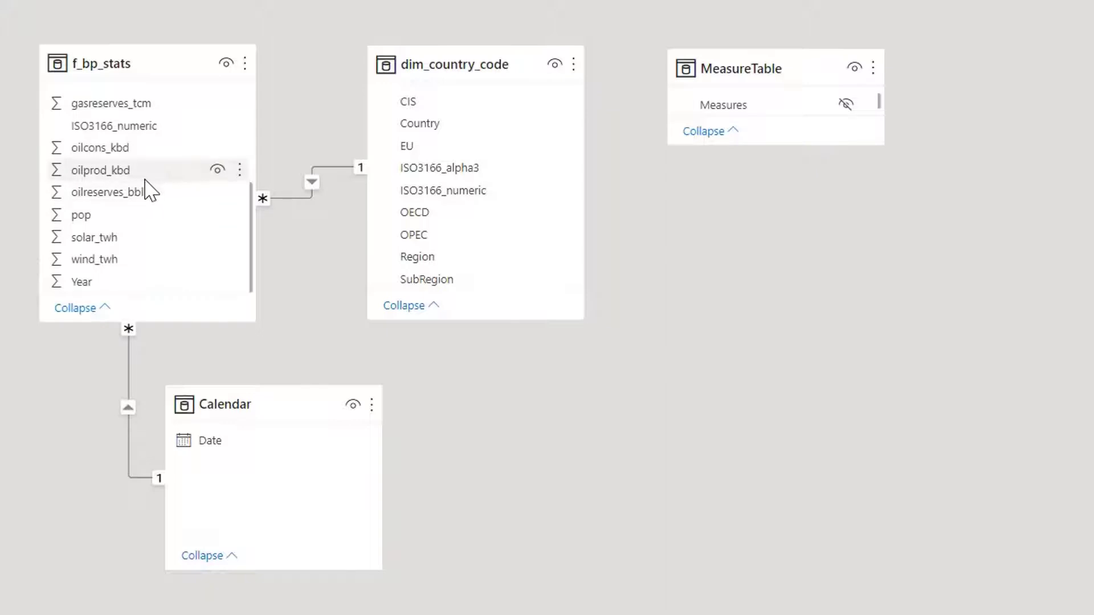
{"action": "scroll", "coordinate": [150, 189], "scroll_direction": "up", "scroll_amount": 3}
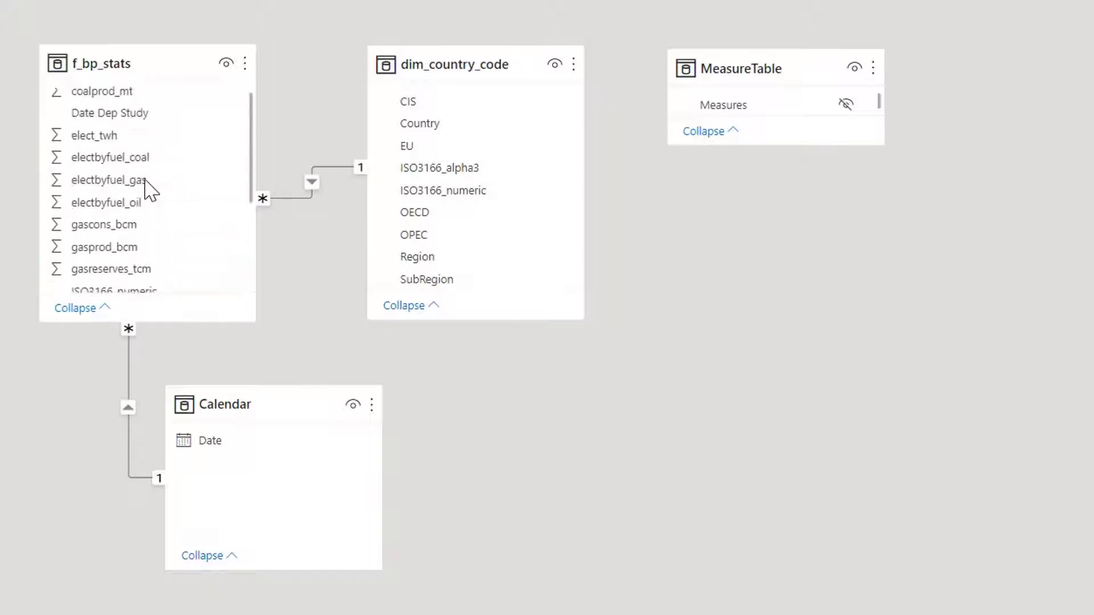
{"action": "scroll", "coordinate": [149, 190], "scroll_direction": "down", "scroll_amount": 3}
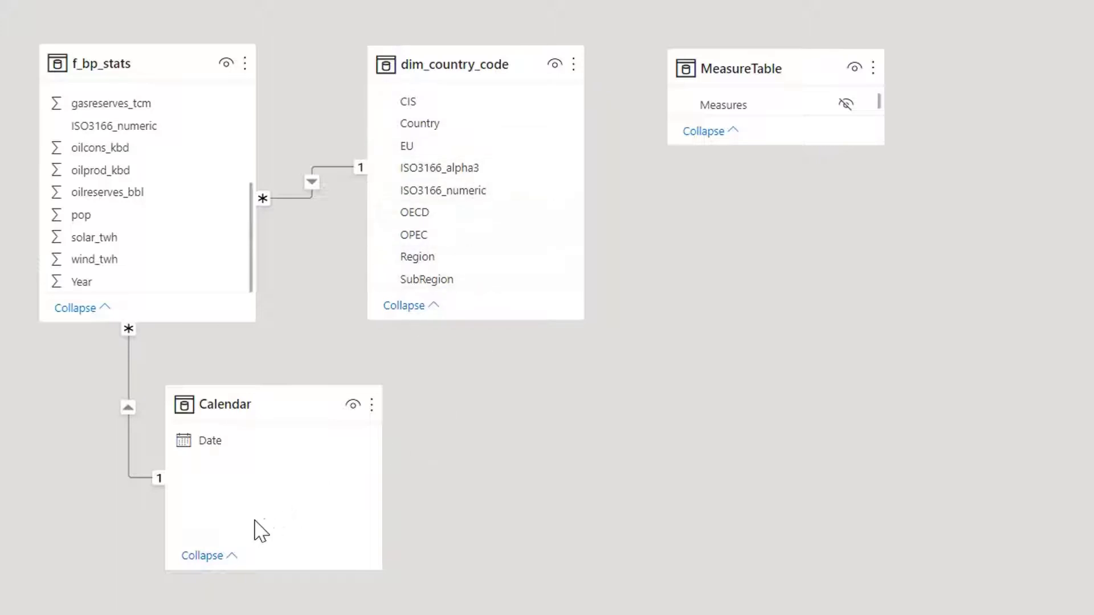
{"action": "mouse_move", "coordinate": [191, 415]}
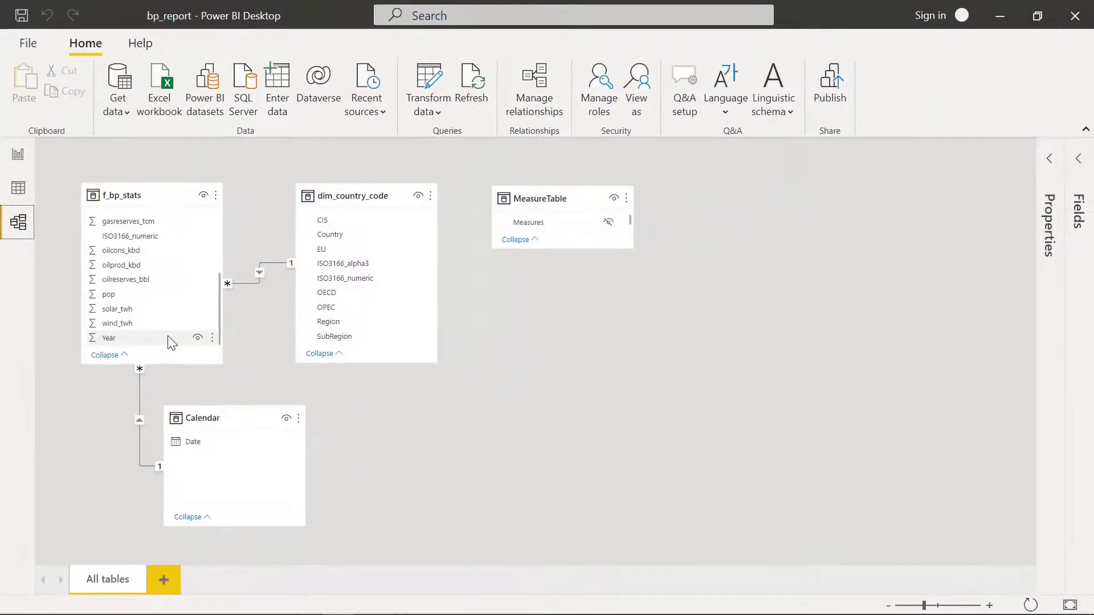
Create a calculated table with the formula dim_Year = VALUES(f_bp_stats[Year]).
{"action": "left_click", "coordinate": [18, 187]}
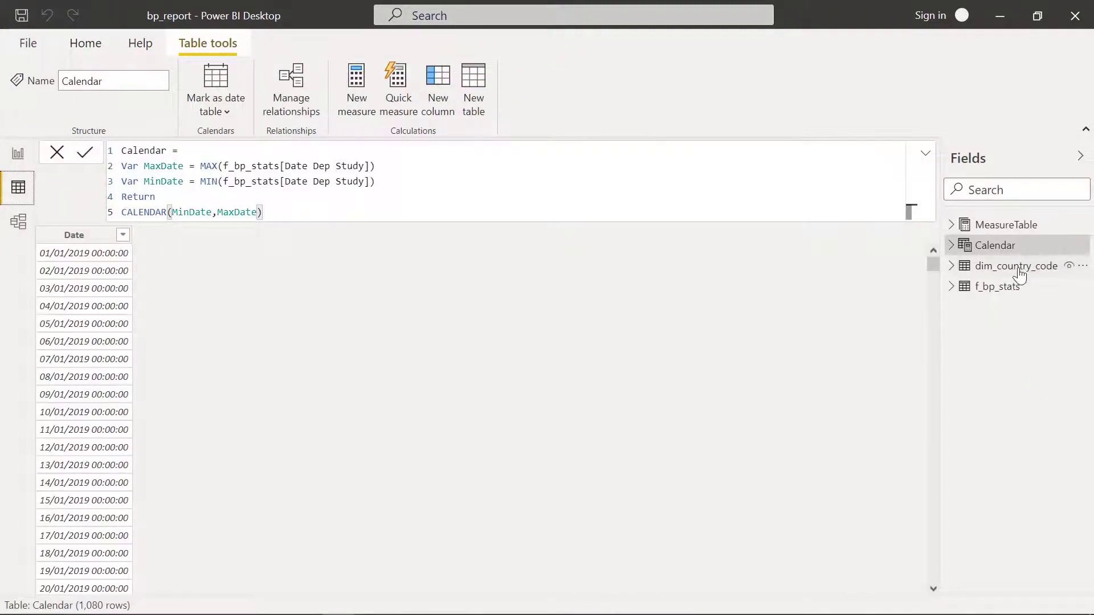
{"action": "left_click", "coordinate": [475, 96]}
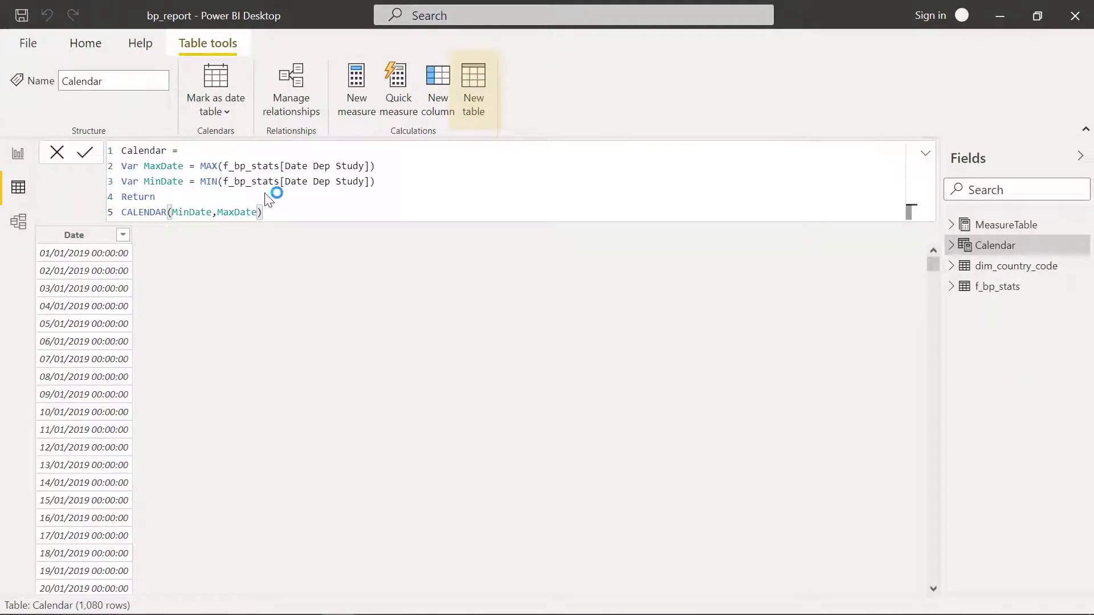
{"action": "type", "text": "D"}
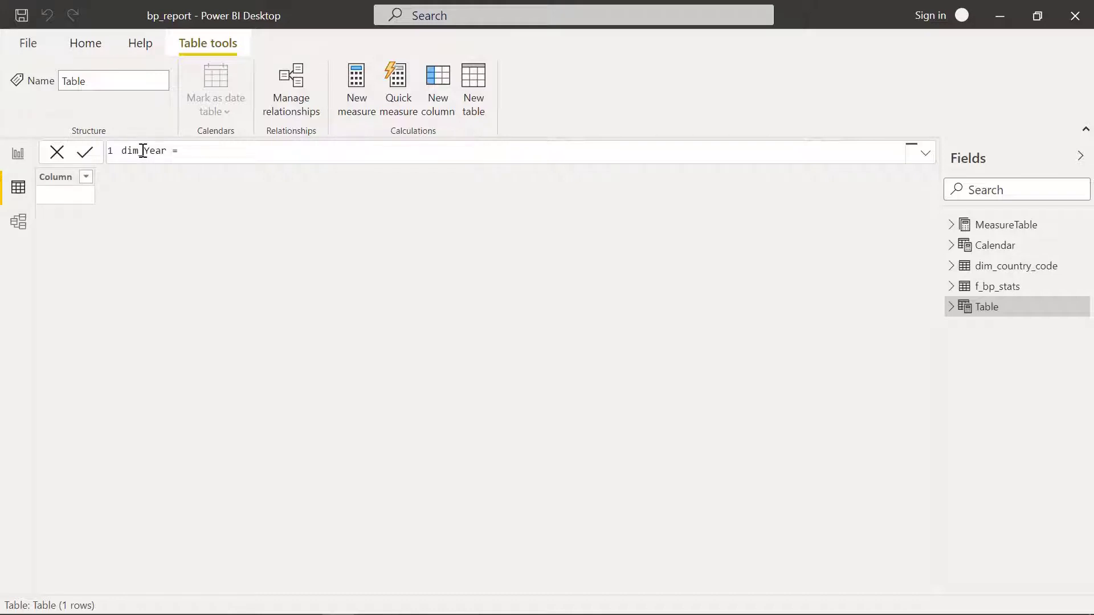
{"action": "type", "text": "VALUES("}
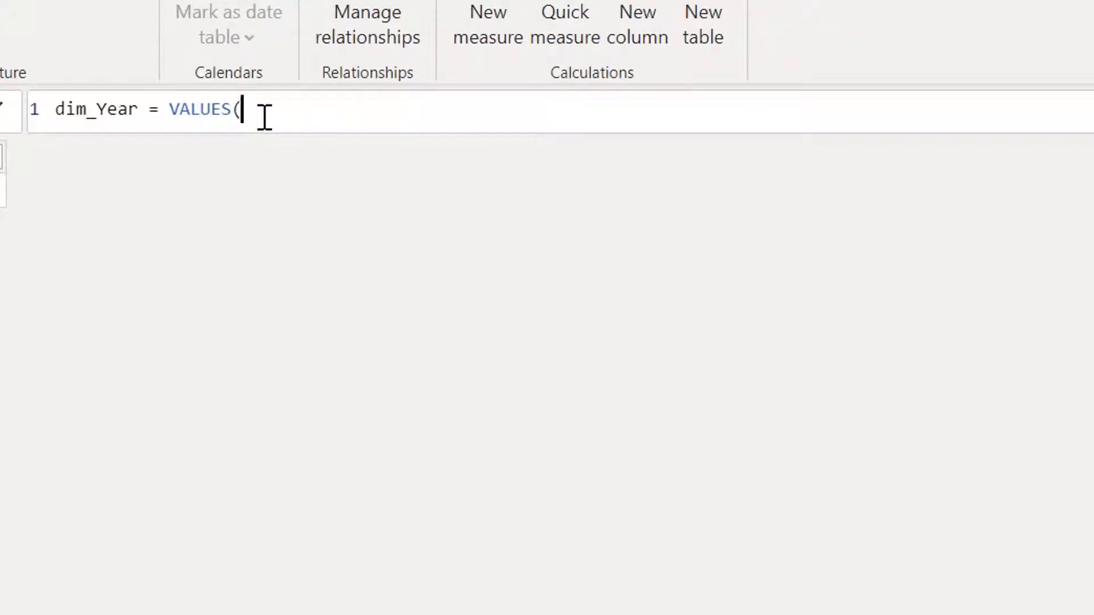
{"action": "type", "text": "f"}
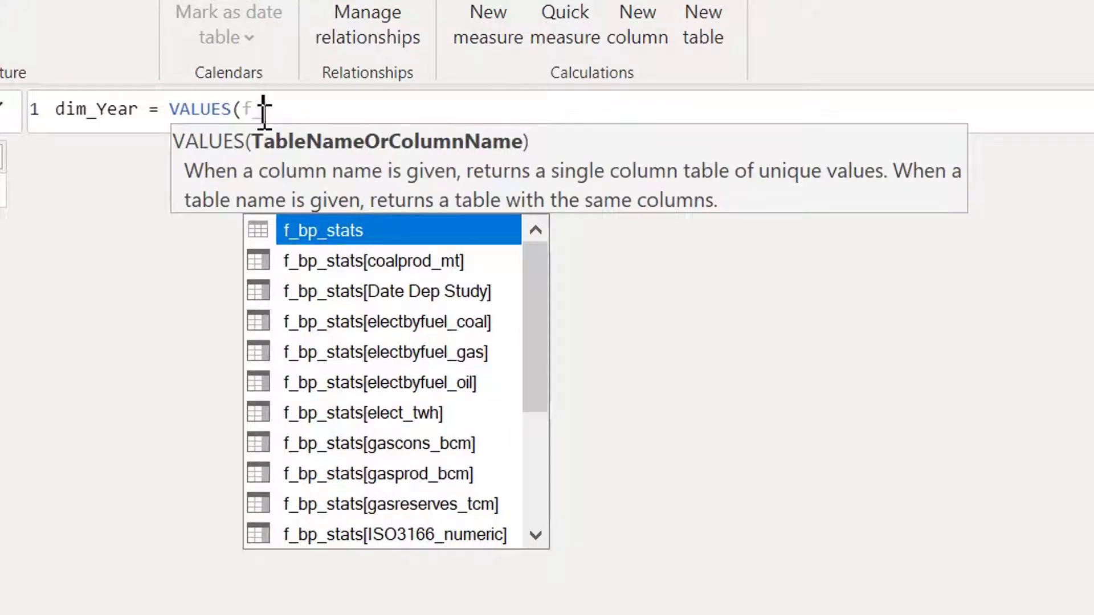
{"action": "type", "text": "_"}
{"action": "scroll", "coordinate": [532, 421], "scroll_direction": "down", "scroll_amount": 3}
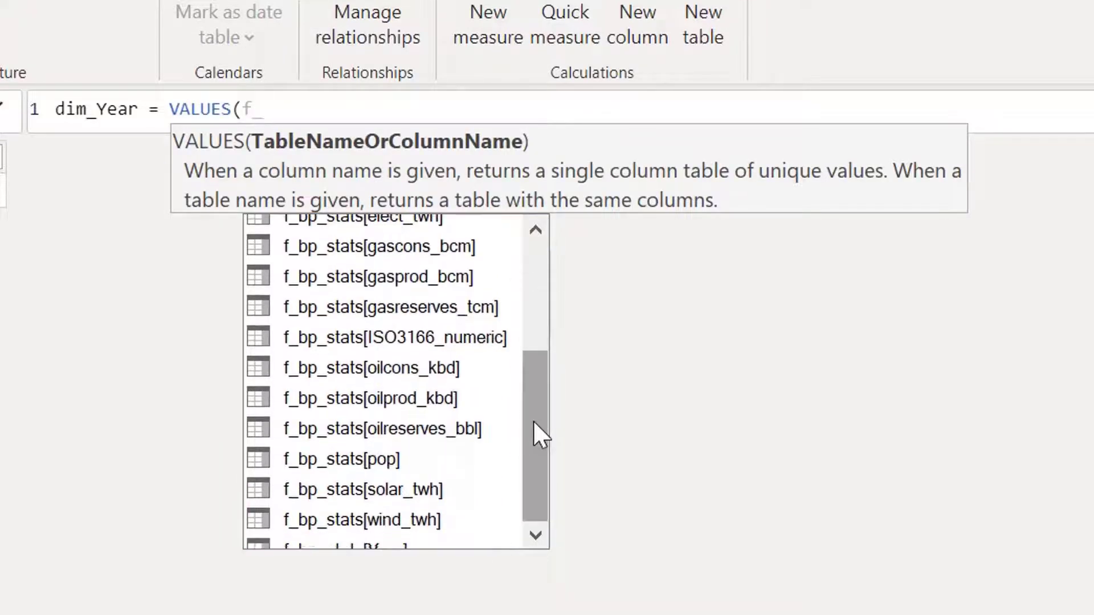
{"action": "left_click", "coordinate": [419, 539]}
{"action": "left_click", "coordinate": [420, 538]}
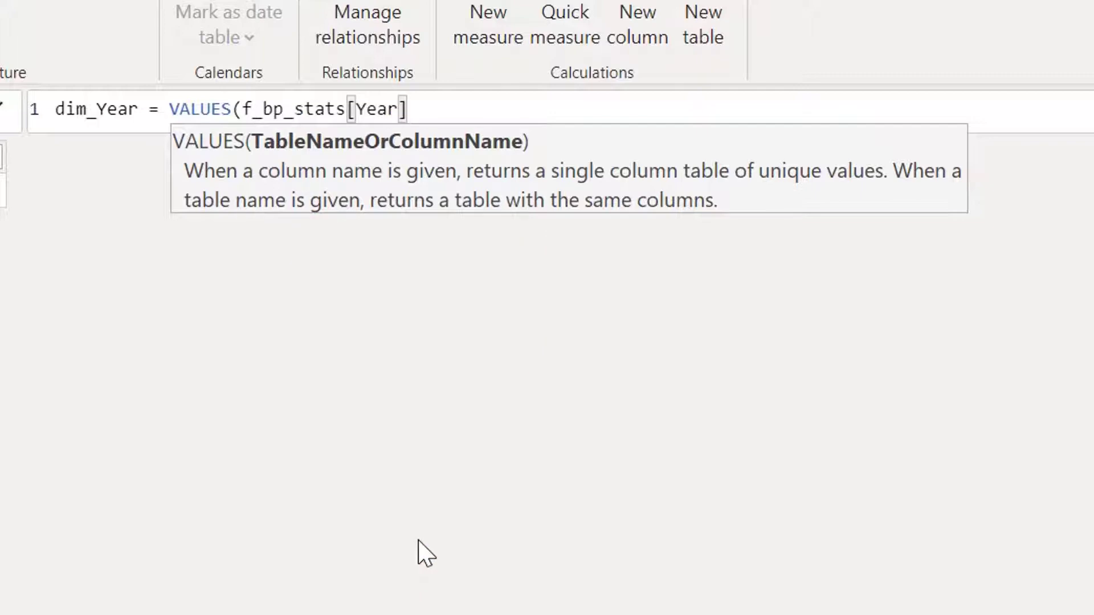
{"action": "type", "text": ")"}
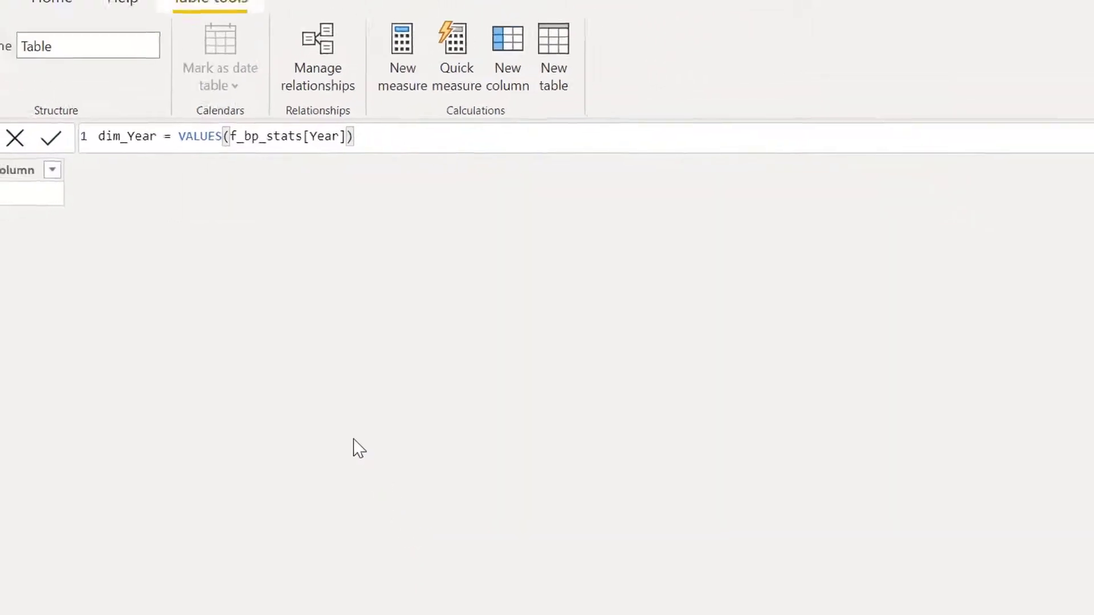
{"action": "key", "text": "Return"}
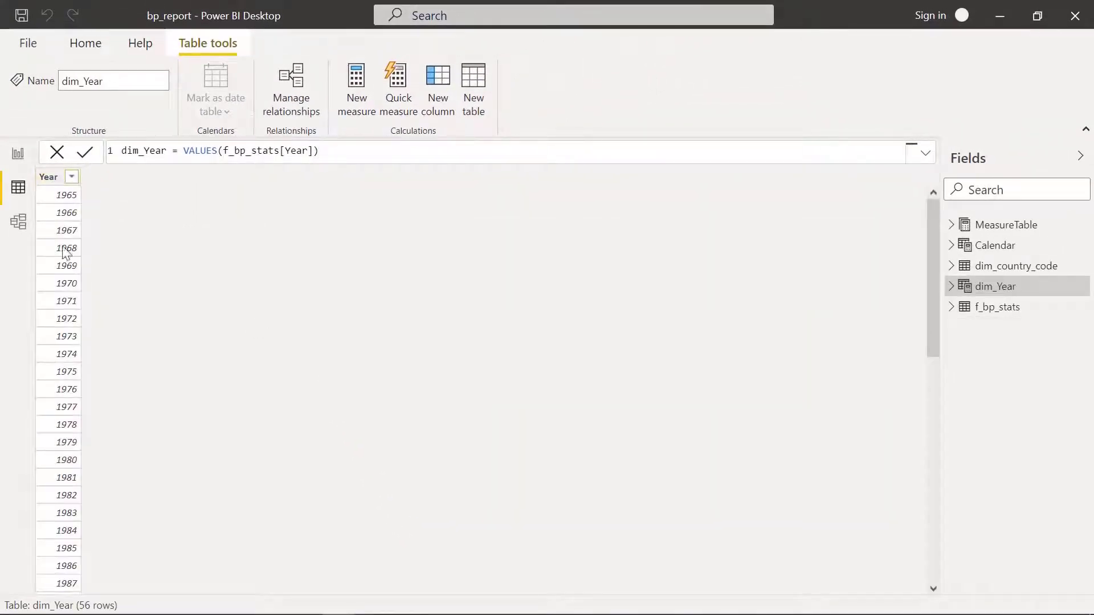
{"action": "scroll", "coordinate": [74, 241], "scroll_direction": "down", "scroll_amount": 10}
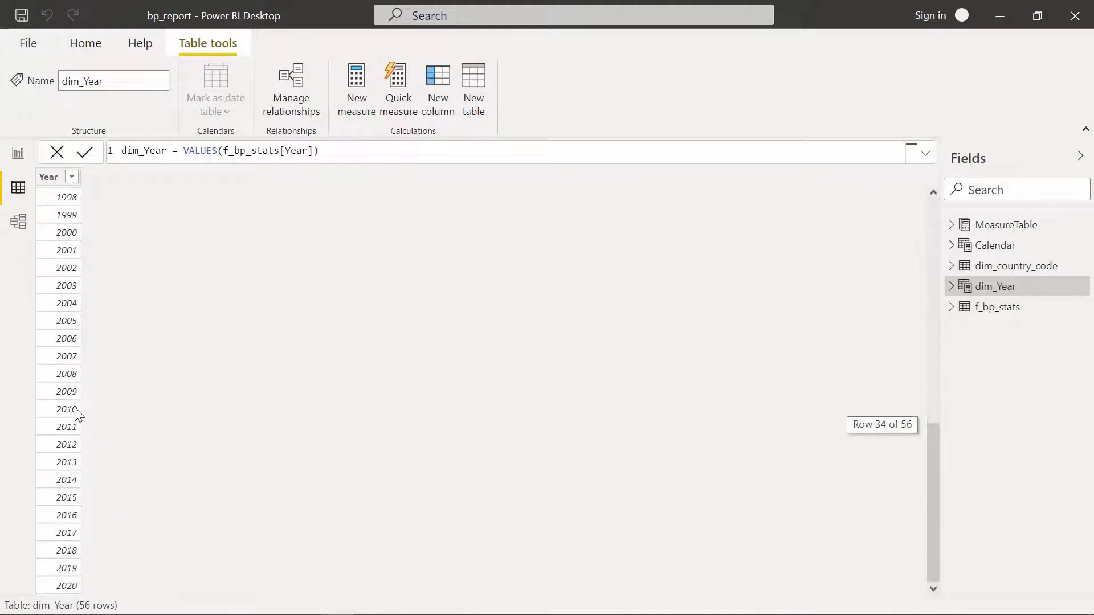
{"action": "scroll", "coordinate": [57, 268], "scroll_direction": "up", "scroll_amount": 10}
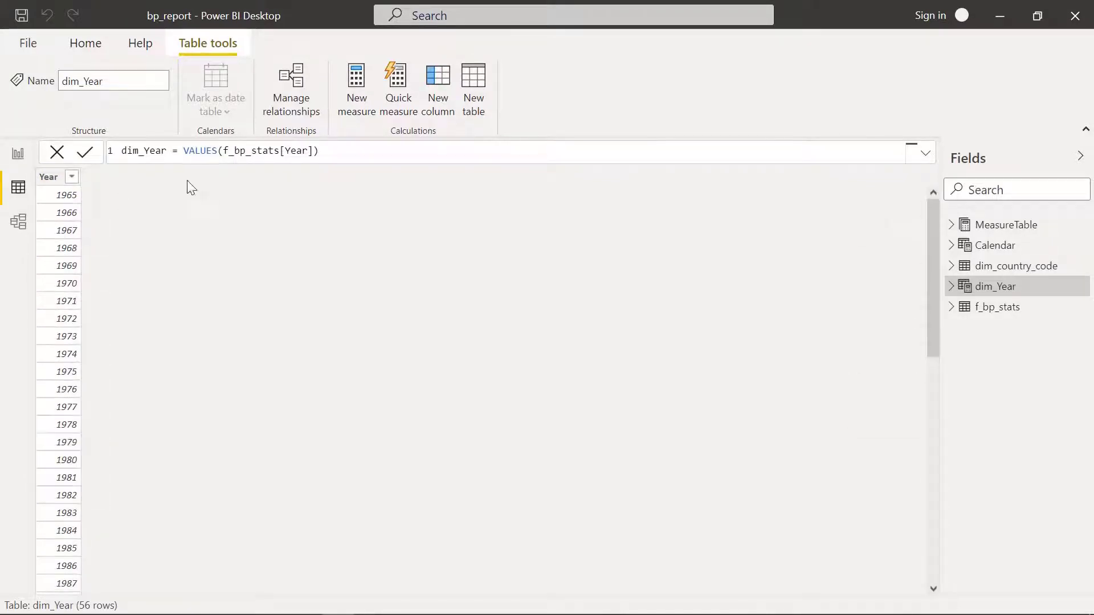
{"action": "right_click", "coordinate": [988, 286]}
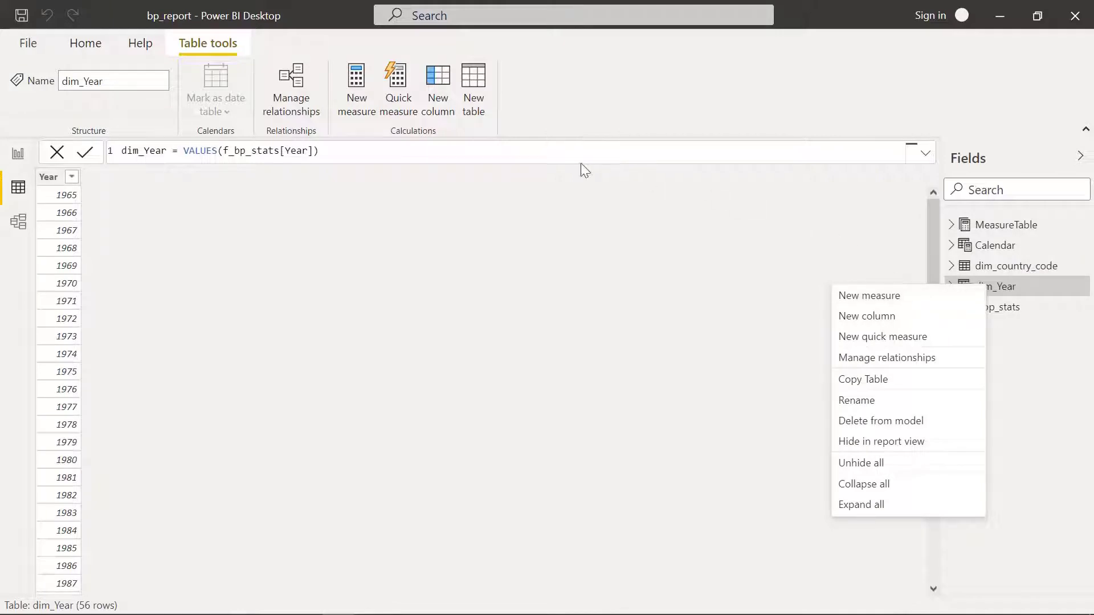
{"action": "left_click", "coordinate": [331, 156]}
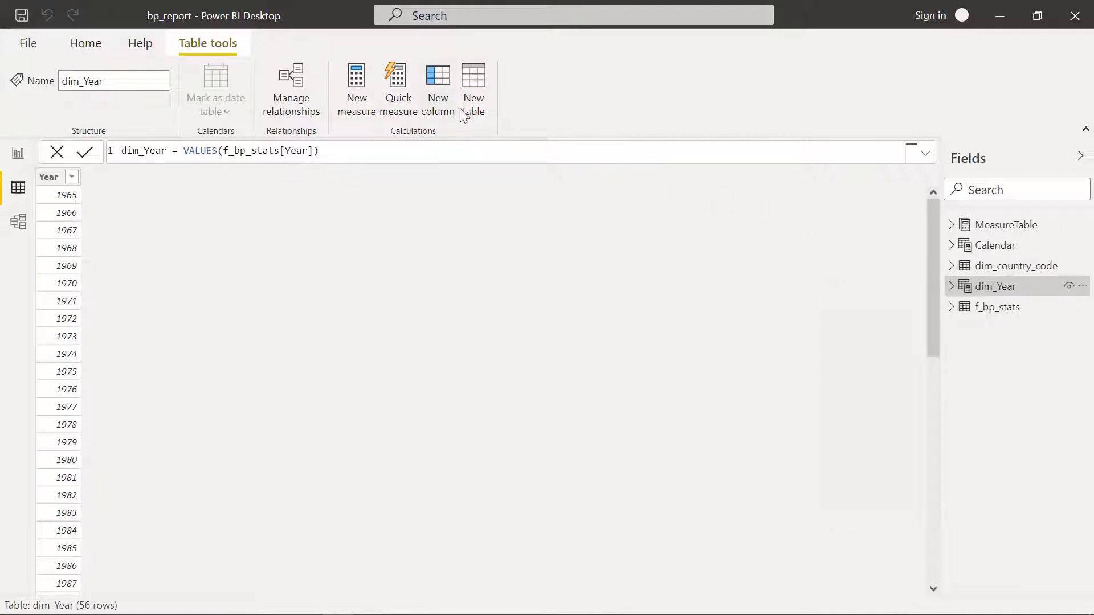
Start another calculated table and name it dim_RelativeYear in its formula.
{"action": "left_click", "coordinate": [480, 86]}
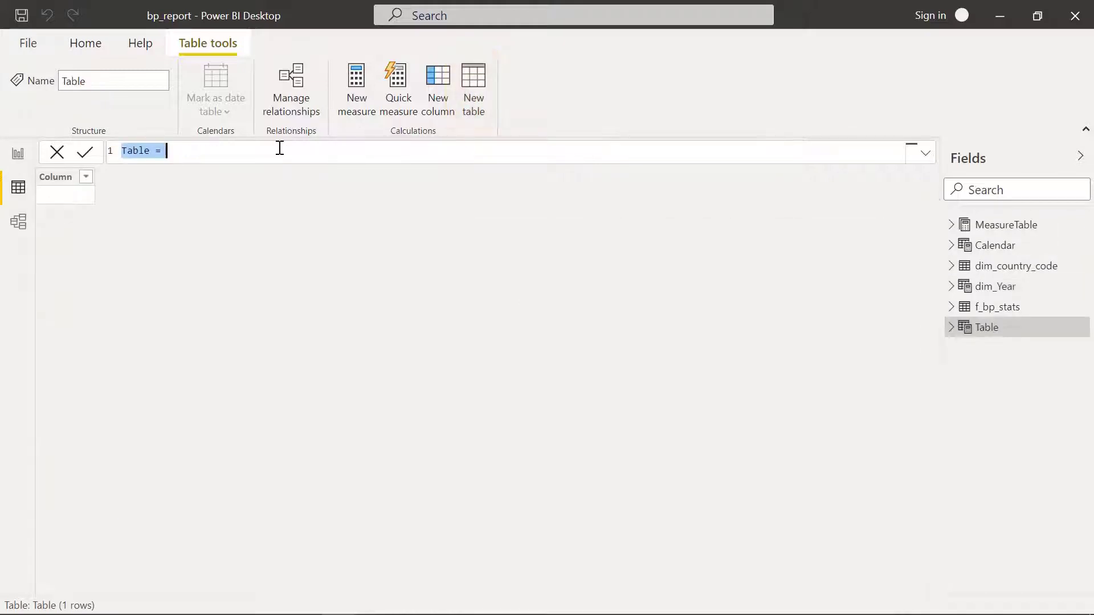
{"action": "double_click", "coordinate": [131, 153]}
{"action": "type", "text": "dim_Rel"}
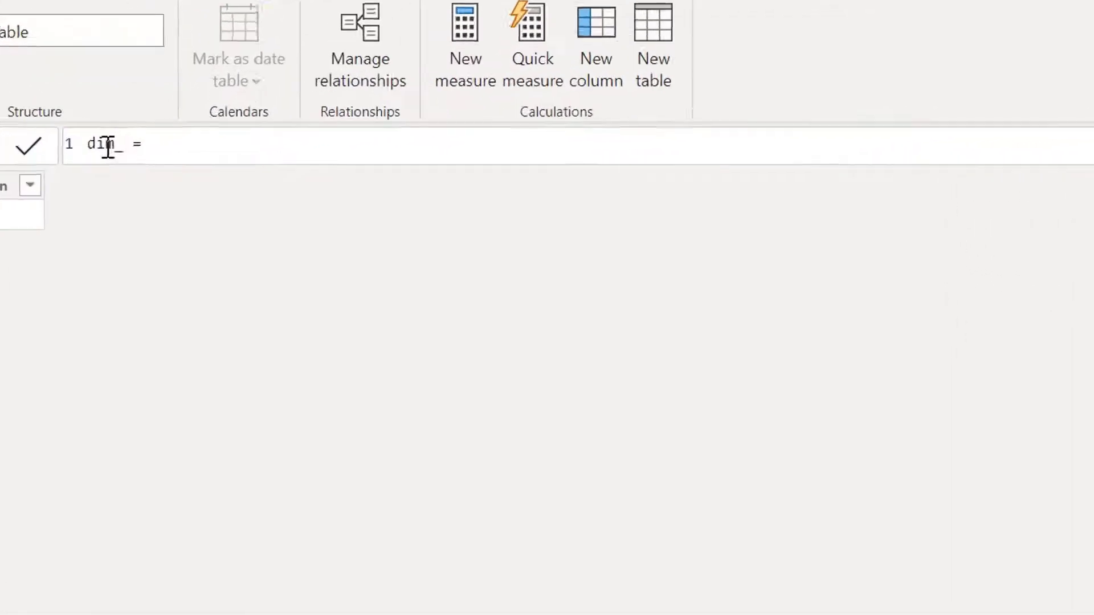
{"action": "type", "text": "ativeYear"}
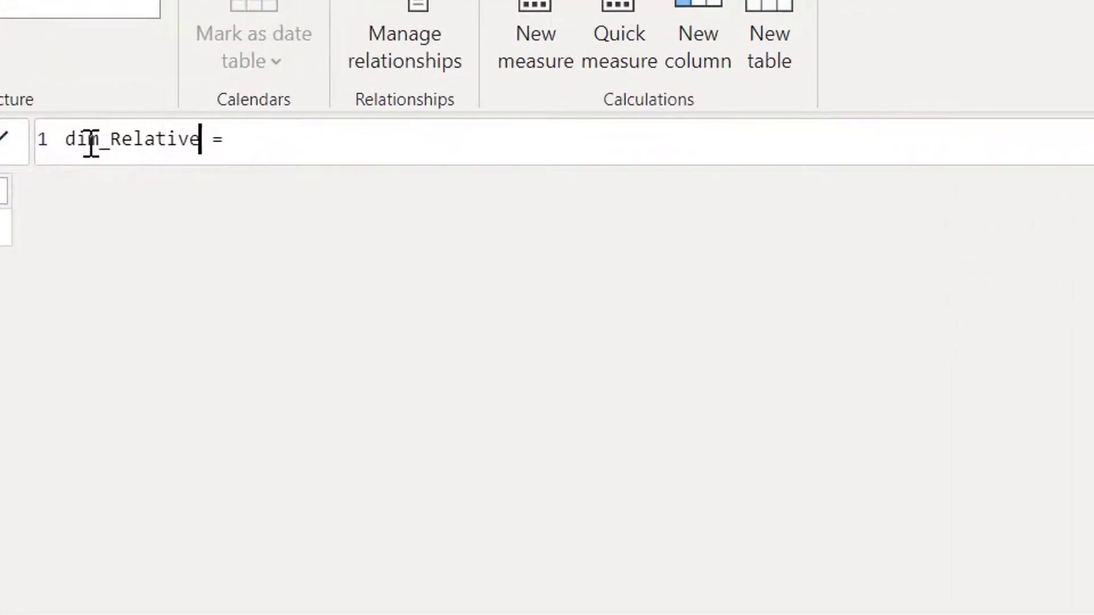
{"action": "key", "text": "Right"}
{"action": "key", "text": "Right"}
{"action": "key", "text": "Right"}
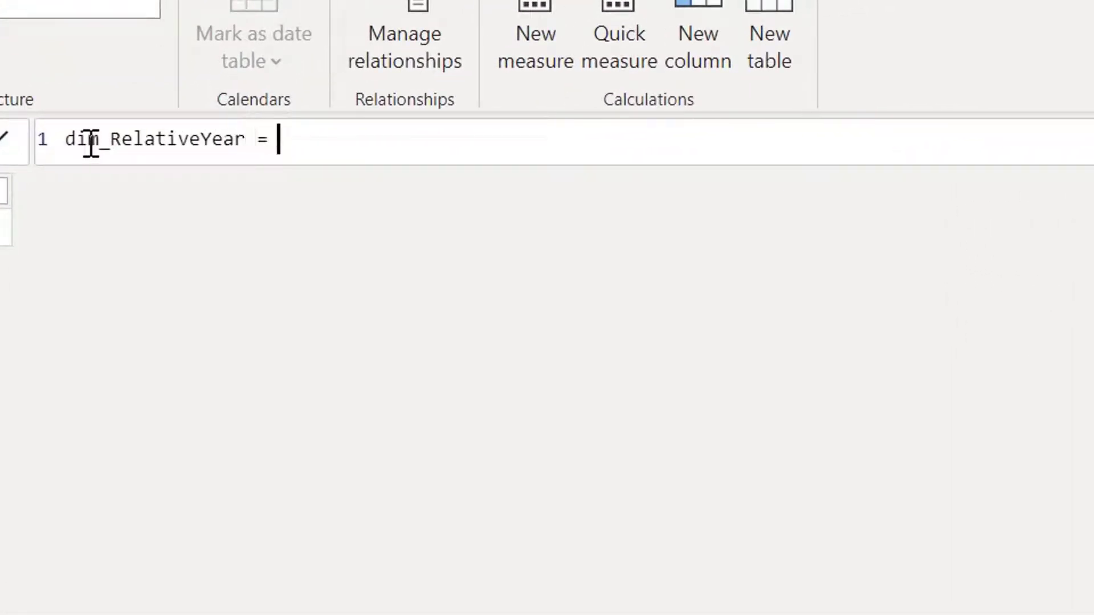
Define dim_RelativeYear as VALUES(f_bp_stats[Year]) and commit the formula.
{"action": "type", "text": "values("}
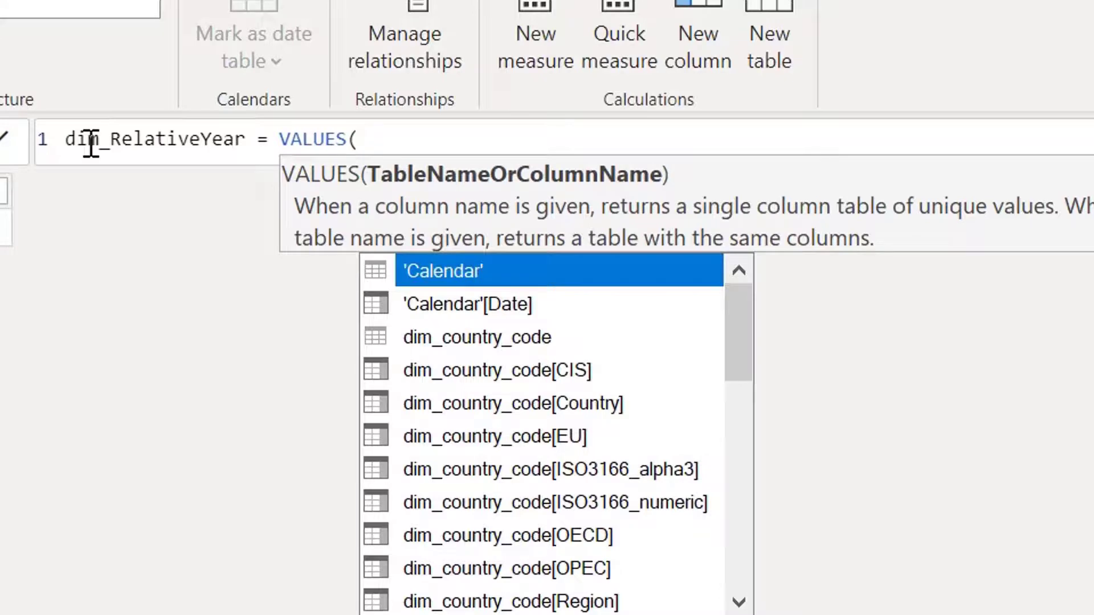
{"action": "type", "text": "f"}
{"action": "scroll", "coordinate": [550, 486], "scroll_direction": "down", "scroll_amount": 3}
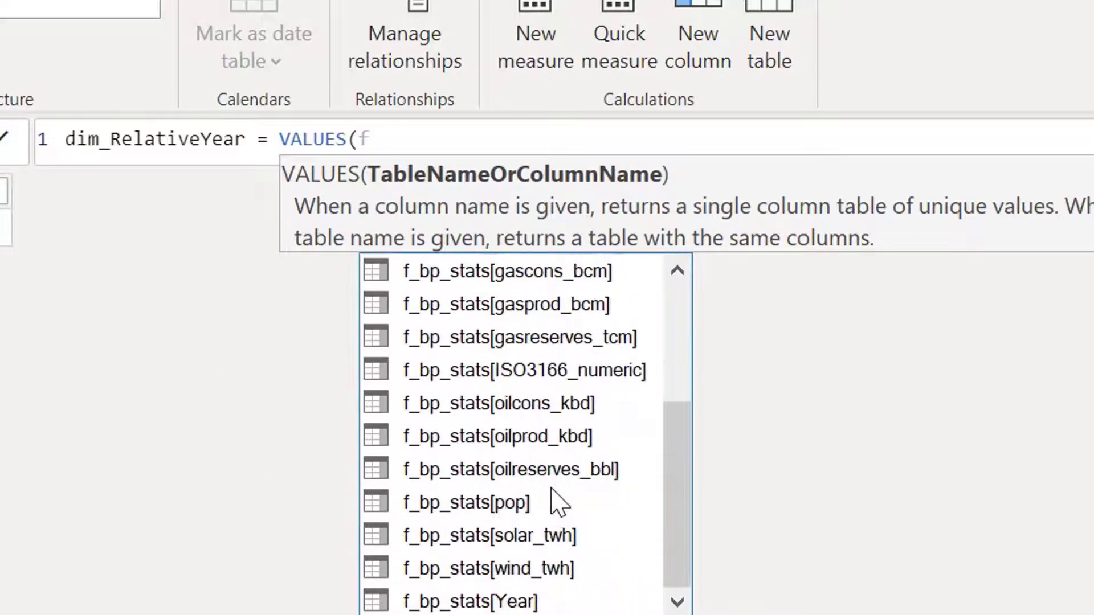
{"action": "left_click", "coordinate": [528, 601]}
{"action": "type", "text": ")"}
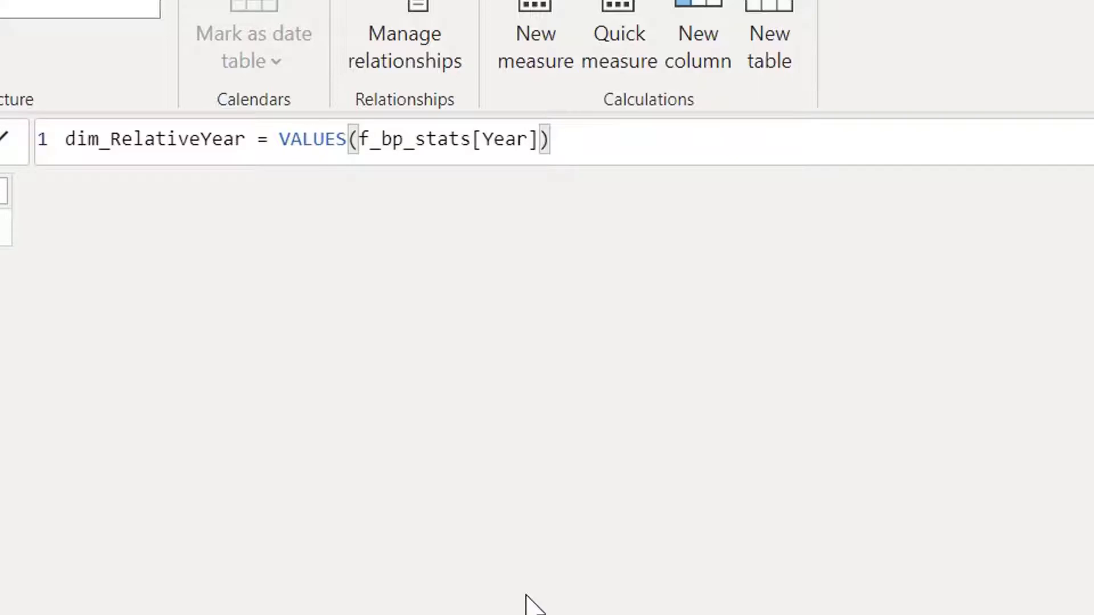
{"action": "key", "text": "Return"}
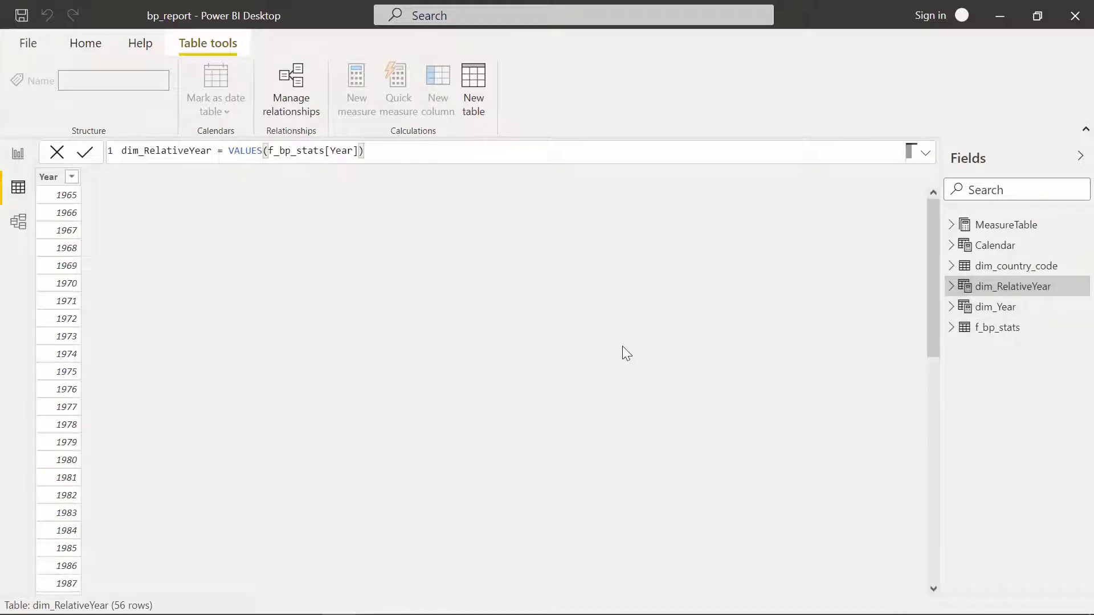
In the model diagram, move the dim_Year and dim_RelativeYear tables closer to the existing tables, below MeasureTable.
{"action": "left_click", "coordinate": [19, 221]}
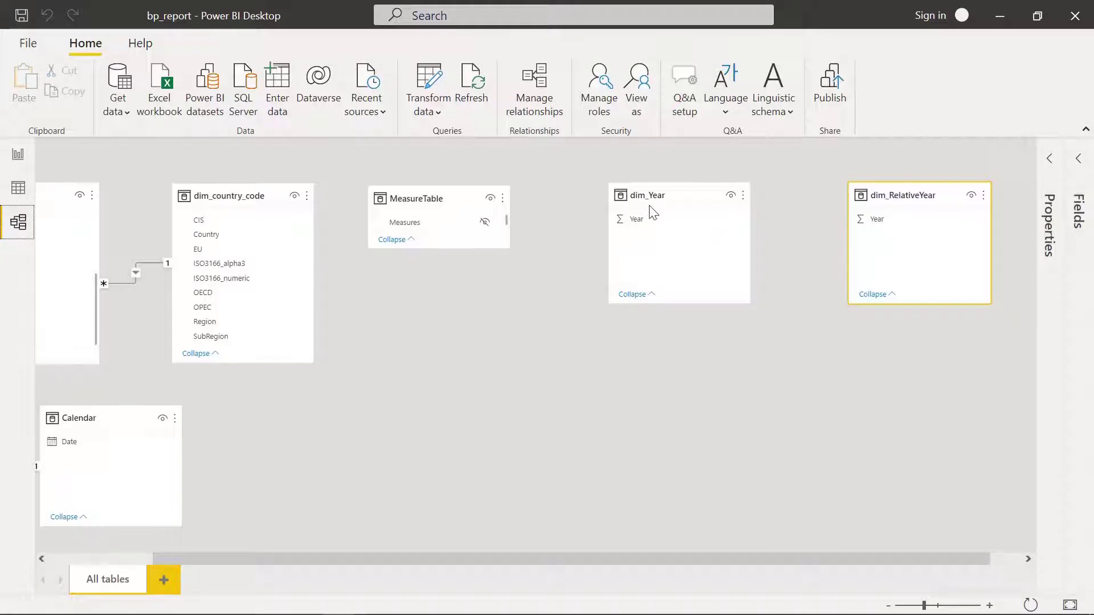
{"action": "left_click_drag", "start_coordinate": [665, 197], "coordinate": [474, 308]}
{"action": "left_click_drag", "start_coordinate": [900, 197], "coordinate": [765, 304]}
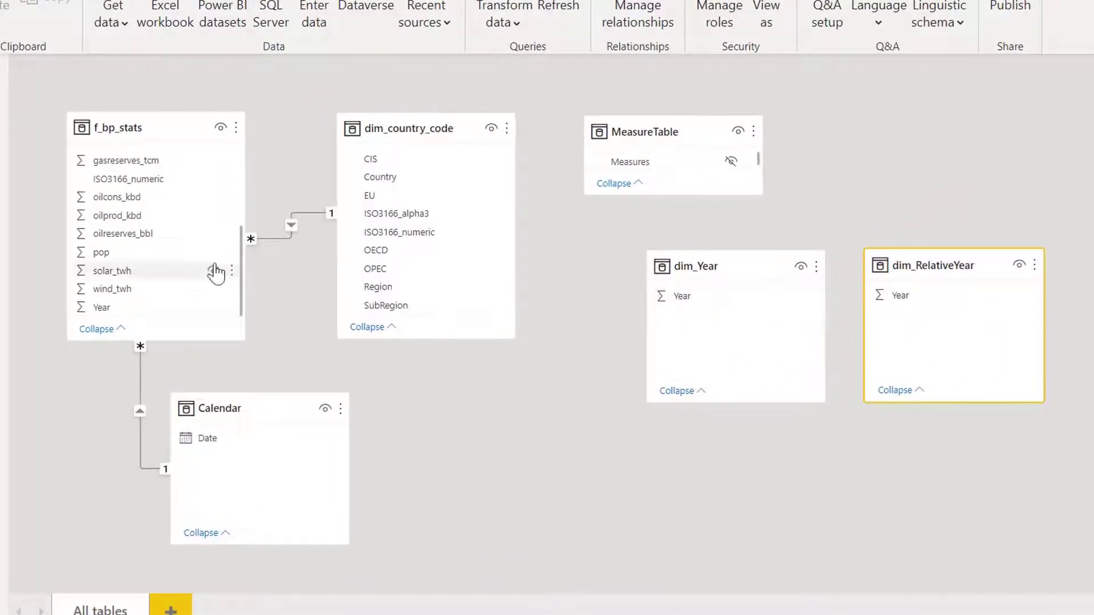
Relate Year in f_bp_stats to Year in both dim_Year and dim_RelativeYear, spacing out Calendar and the two year tables.
{"action": "left_click_drag", "start_coordinate": [105, 310], "coordinate": [707, 299]}
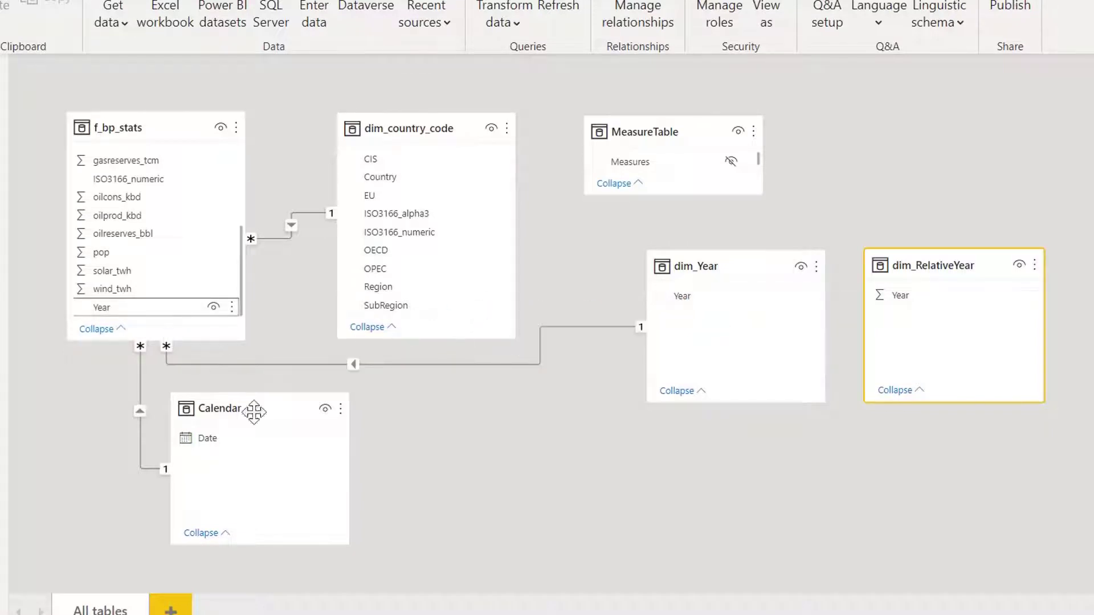
{"action": "left_click_drag", "start_coordinate": [251, 411], "coordinate": [161, 433]}
{"action": "left_click_drag", "start_coordinate": [732, 264], "coordinate": [653, 408]}
{"action": "left_click_drag", "start_coordinate": [943, 279], "coordinate": [111, 311]}
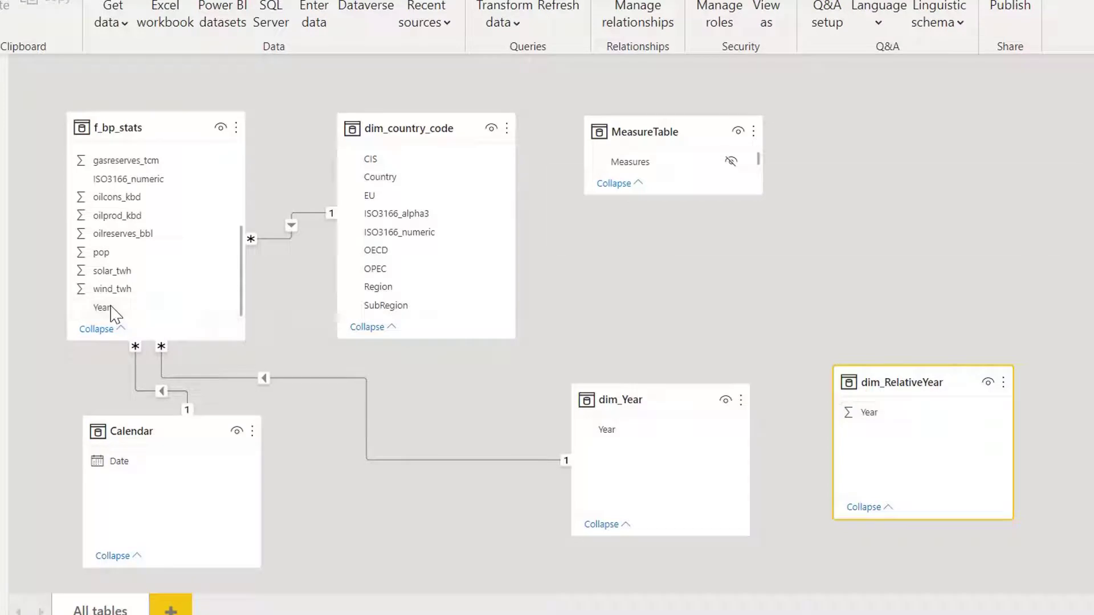
{"action": "left_click_drag", "start_coordinate": [627, 416], "coordinate": [534, 444]}
Make the relationship between f_bp_stats and dim_RelativeYear inactive in its properties.
{"action": "right_click", "coordinate": [588, 365]}
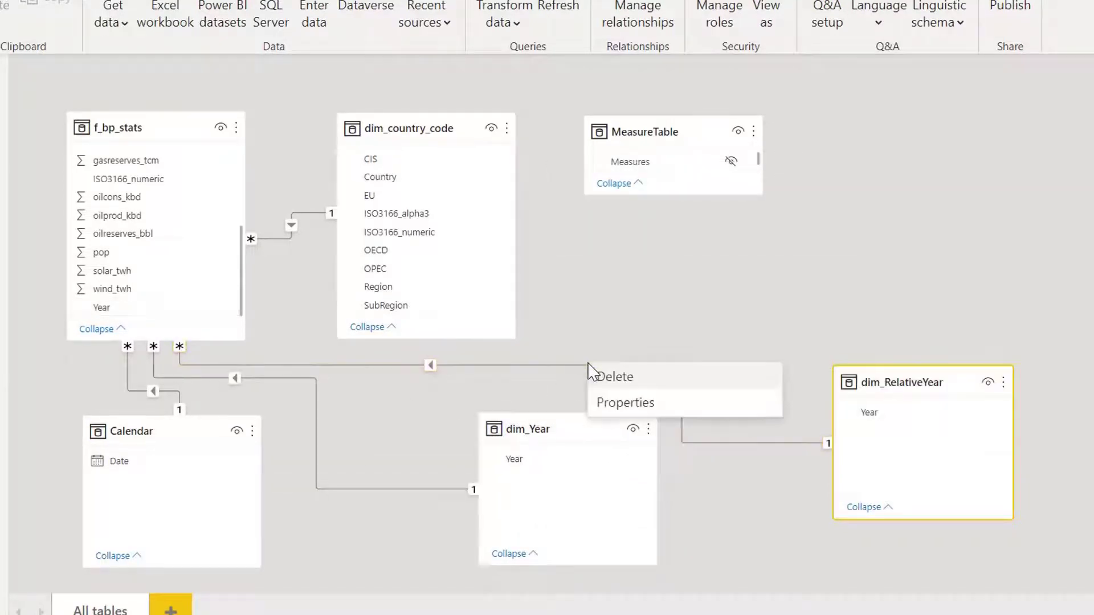
{"action": "left_click", "coordinate": [631, 403]}
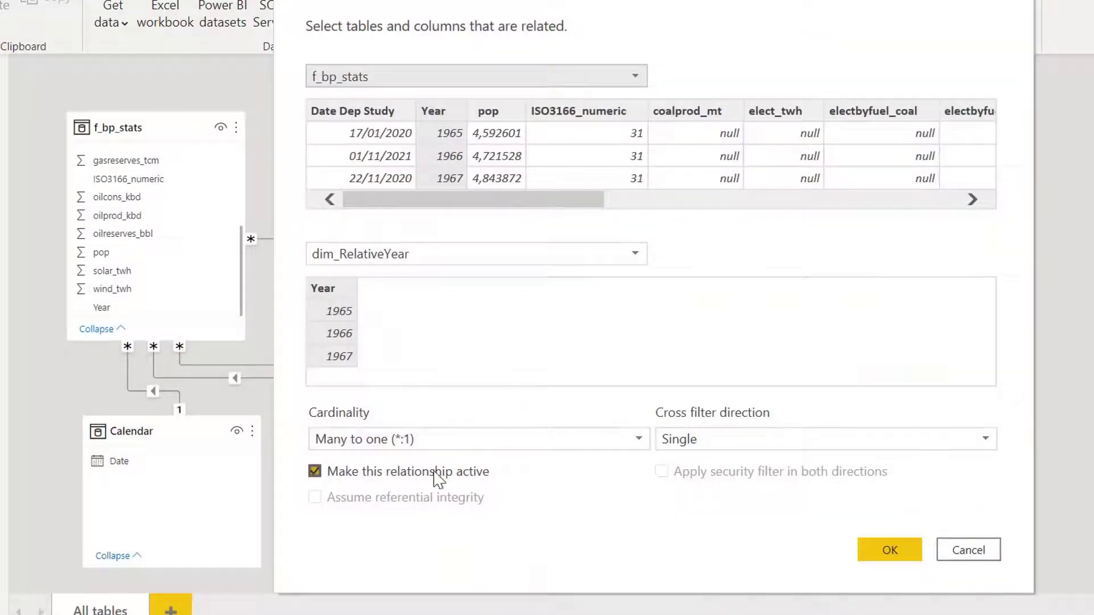
{"action": "left_click", "coordinate": [315, 473]}
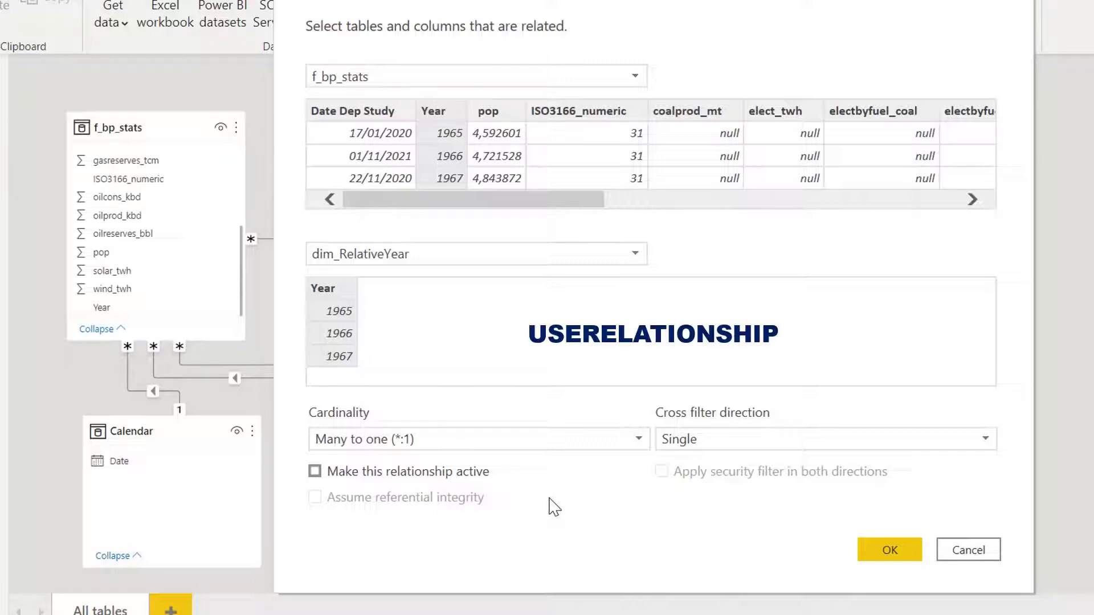
{"action": "left_click", "coordinate": [903, 558]}
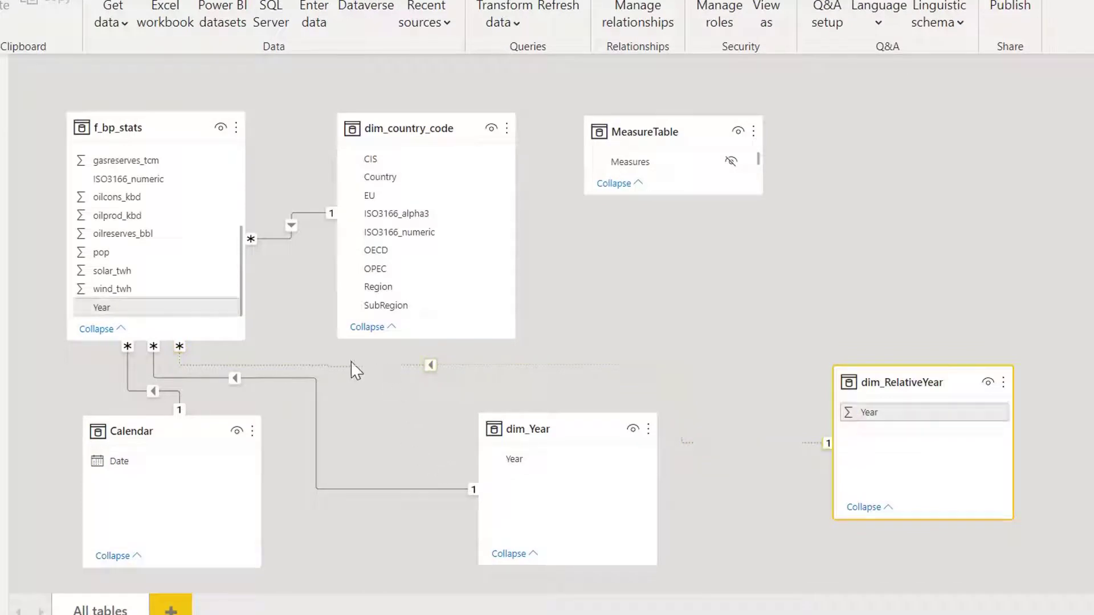
Highlight the dim_RelativeYear and dim_Year relationship lines, and reposition the dim_RelativeYear table slightly higher in the diagram.
{"action": "left_click", "coordinate": [367, 367]}
{"action": "left_click", "coordinate": [354, 490]}
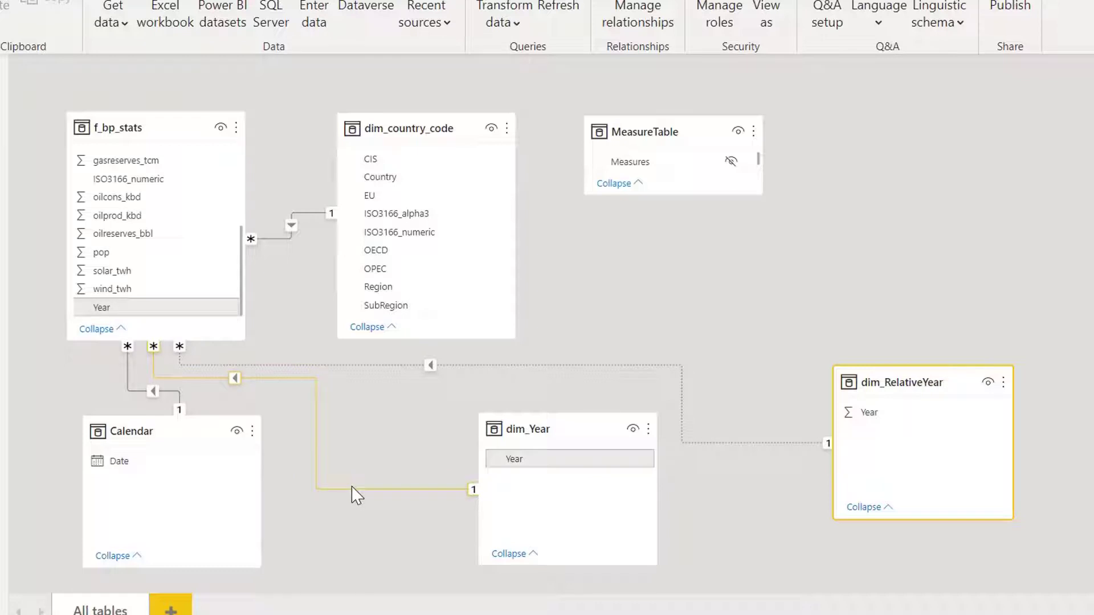
{"action": "left_click_drag", "start_coordinate": [911, 382], "coordinate": [993, 327]}
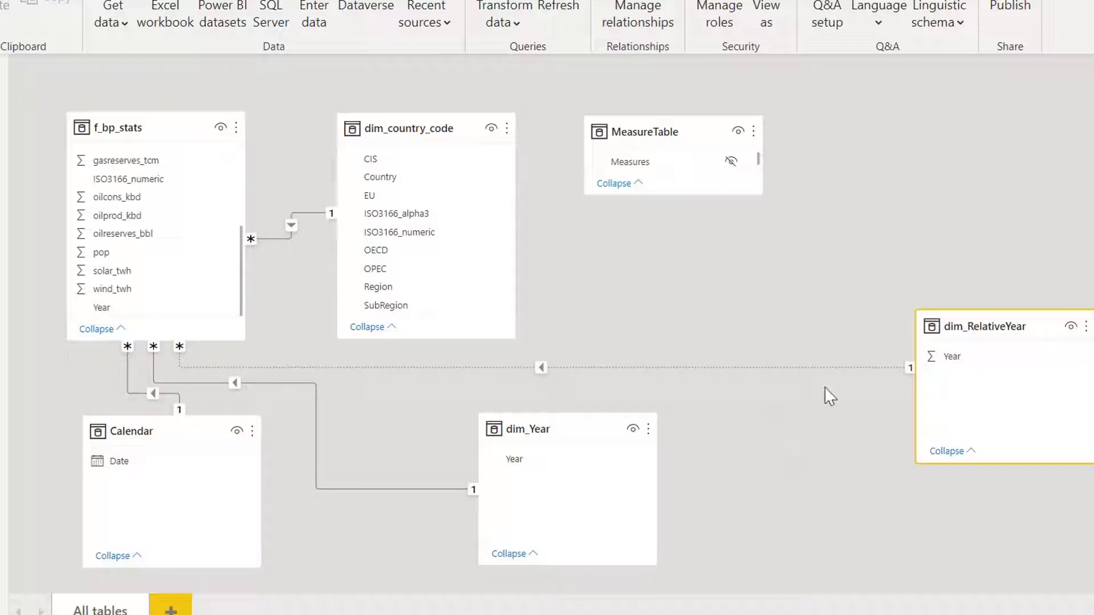
{"action": "left_click_drag", "start_coordinate": [1015, 303], "coordinate": [912, 303]}
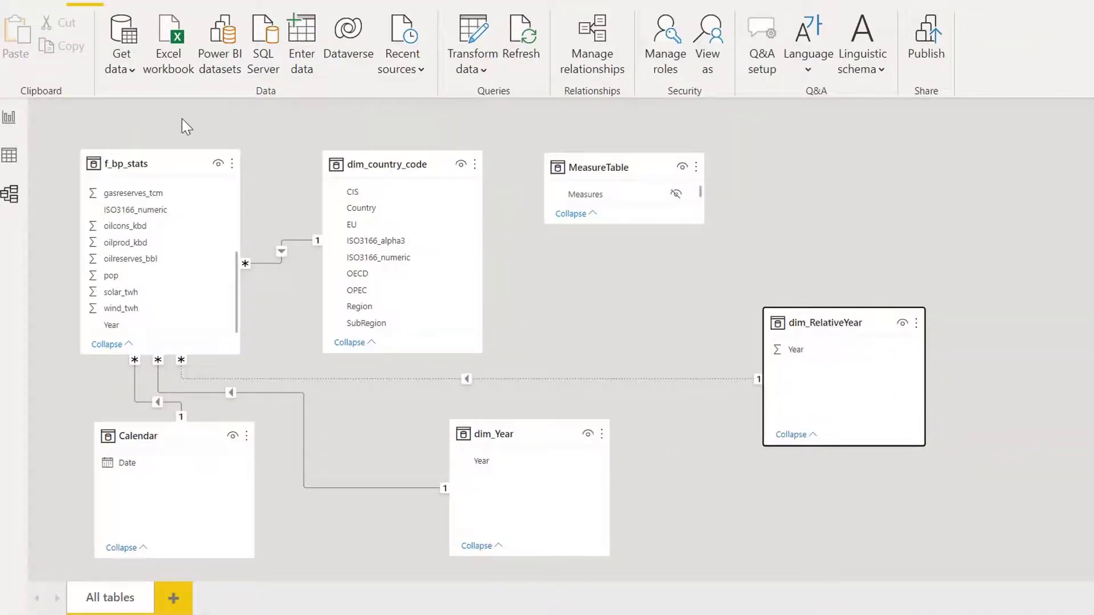
Add an empty slicer to the blank Page 2 of the report and reduce its height.
{"action": "left_click", "coordinate": [10, 120]}
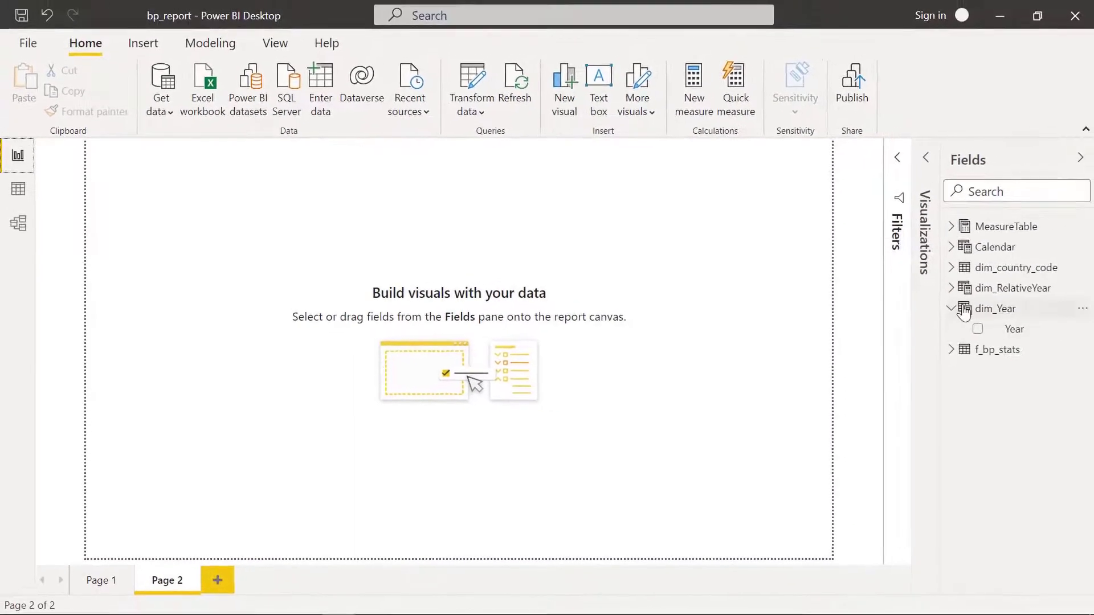
{"action": "left_click", "coordinate": [950, 309]}
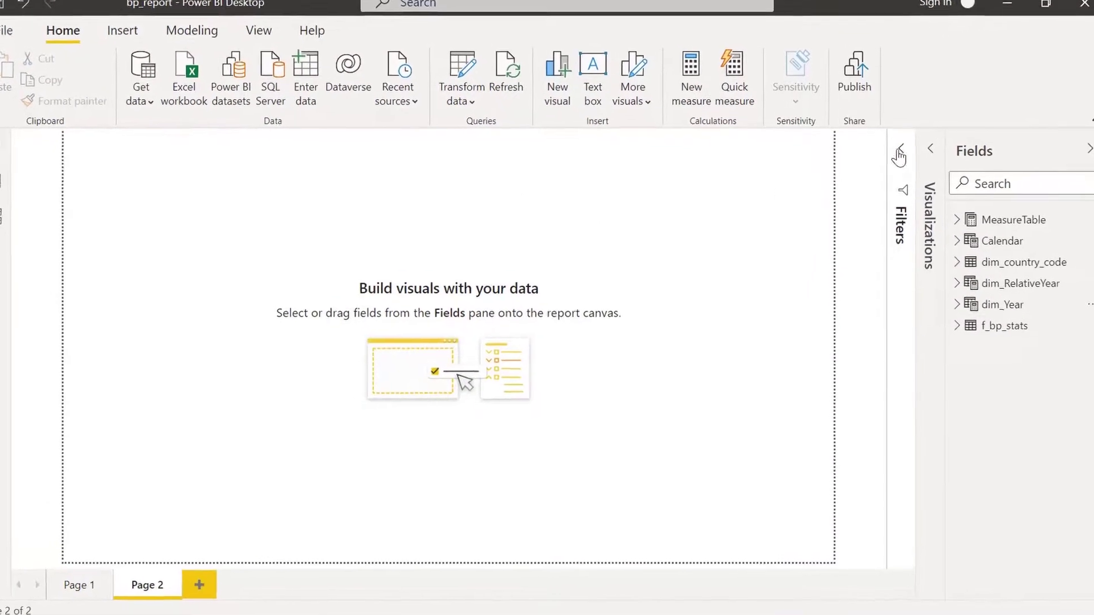
{"action": "left_click", "coordinate": [931, 149]}
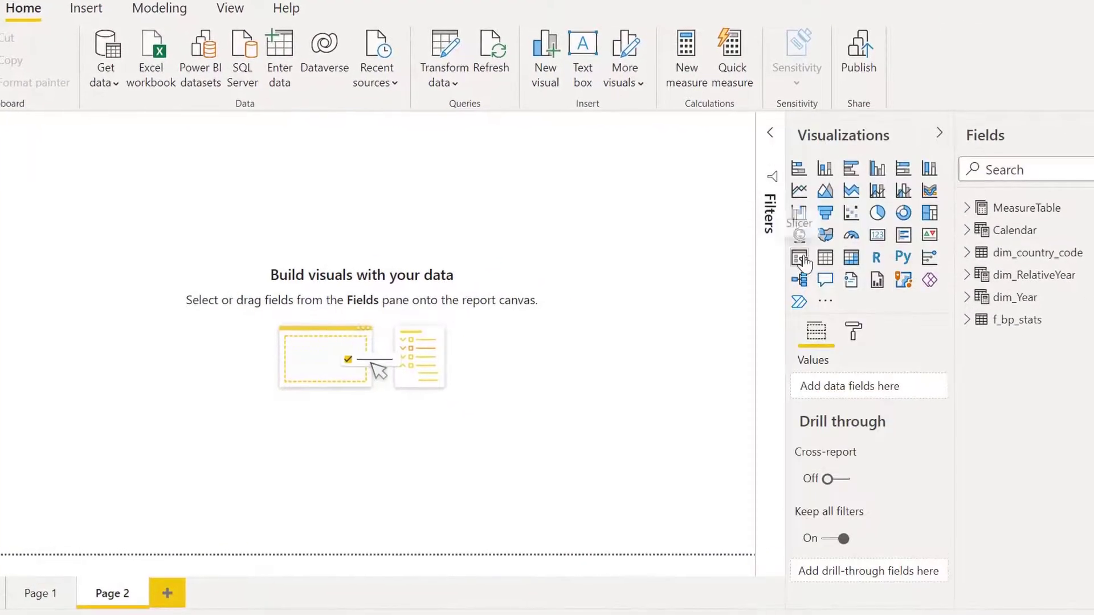
{"action": "left_click", "coordinate": [802, 261]}
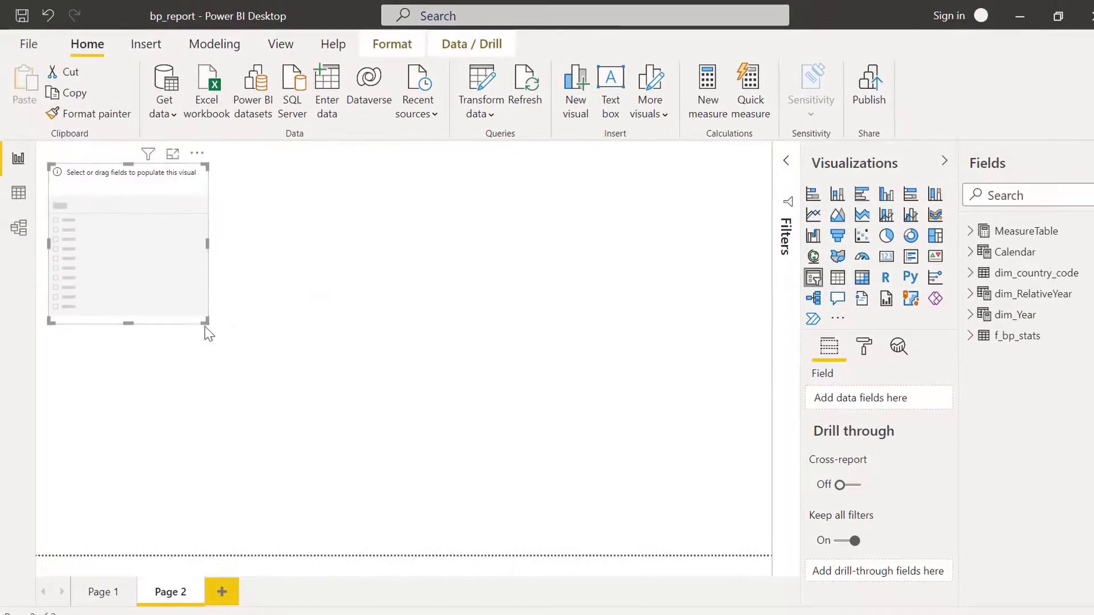
{"action": "left_click_drag", "start_coordinate": [206, 322], "coordinate": [216, 250]}
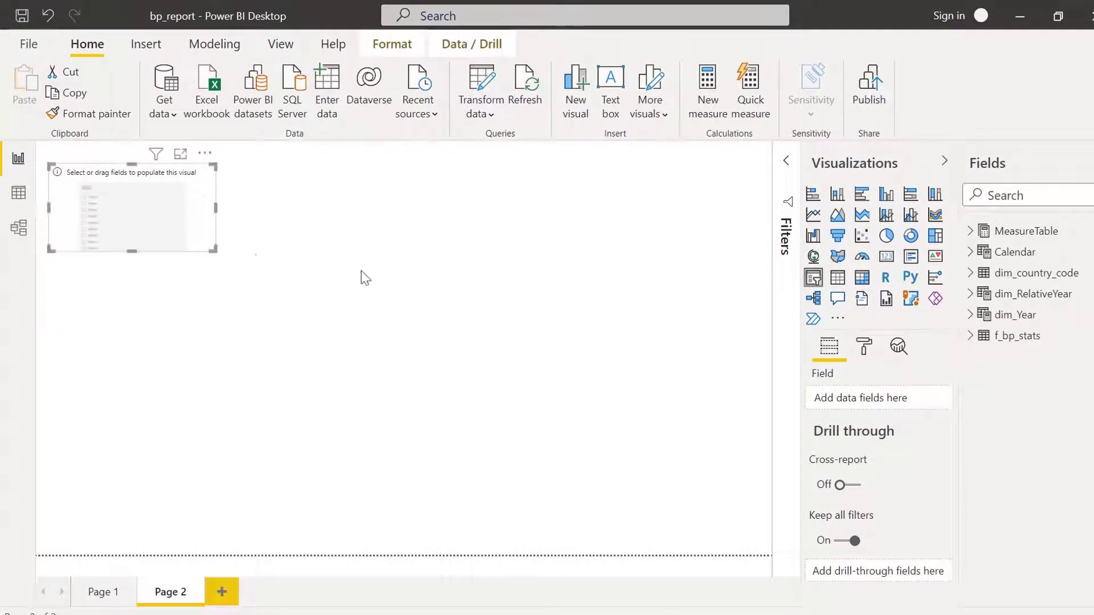
Fill the slicer with Year from dim_RelativeYear, displayed as a dropdown, and shrink it slightly.
{"action": "left_click", "coordinate": [970, 294]}
{"action": "left_click_drag", "start_coordinate": [1028, 315], "coordinate": [829, 395]}
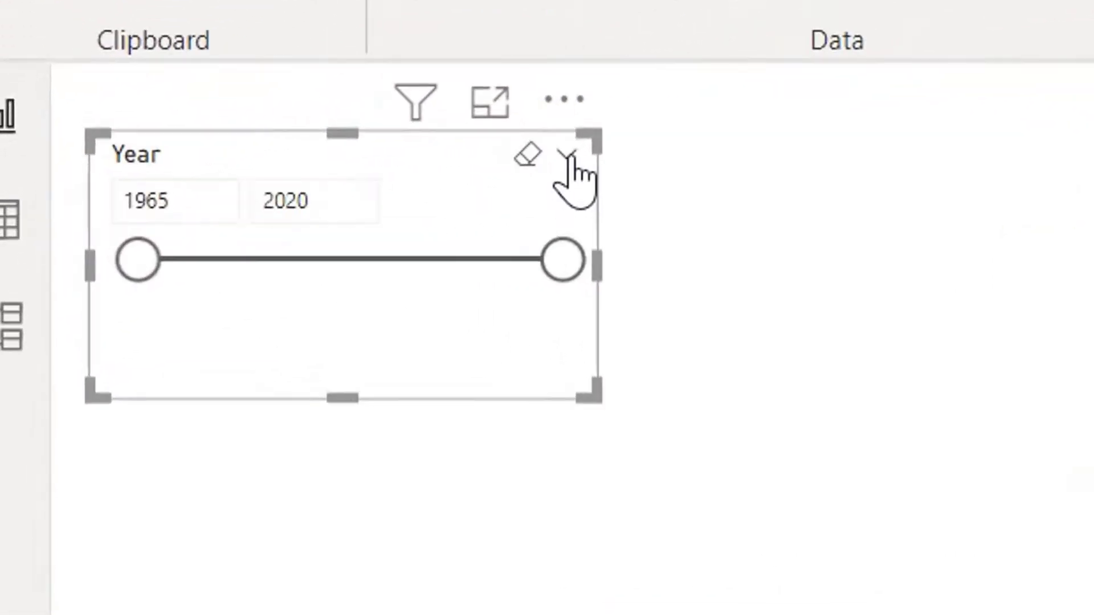
{"action": "left_click", "coordinate": [445, 160]}
{"action": "left_click", "coordinate": [557, 251]}
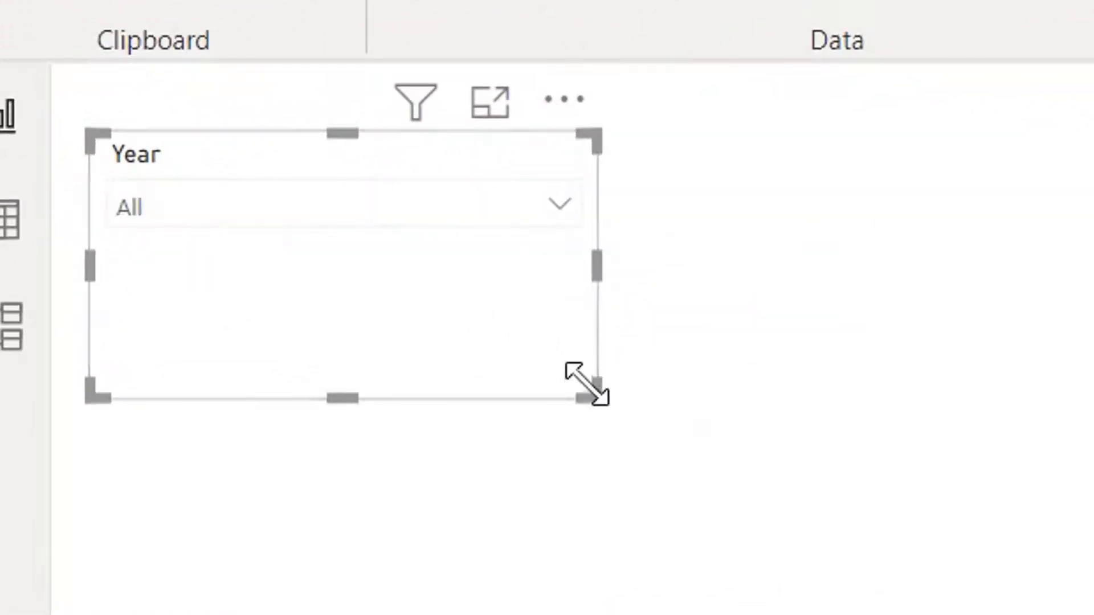
{"action": "left_click_drag", "start_coordinate": [590, 385], "coordinate": [532, 349]}
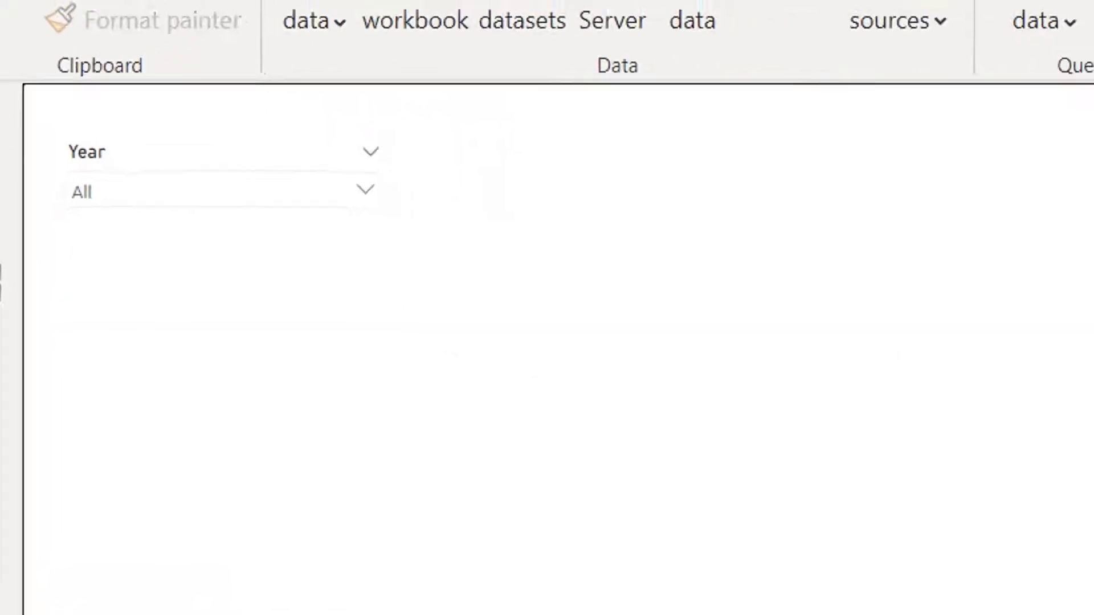
Add a second slicer to the page, place it beside the first one and shorten it slightly.
{"action": "left_click", "coordinate": [852, 269]}
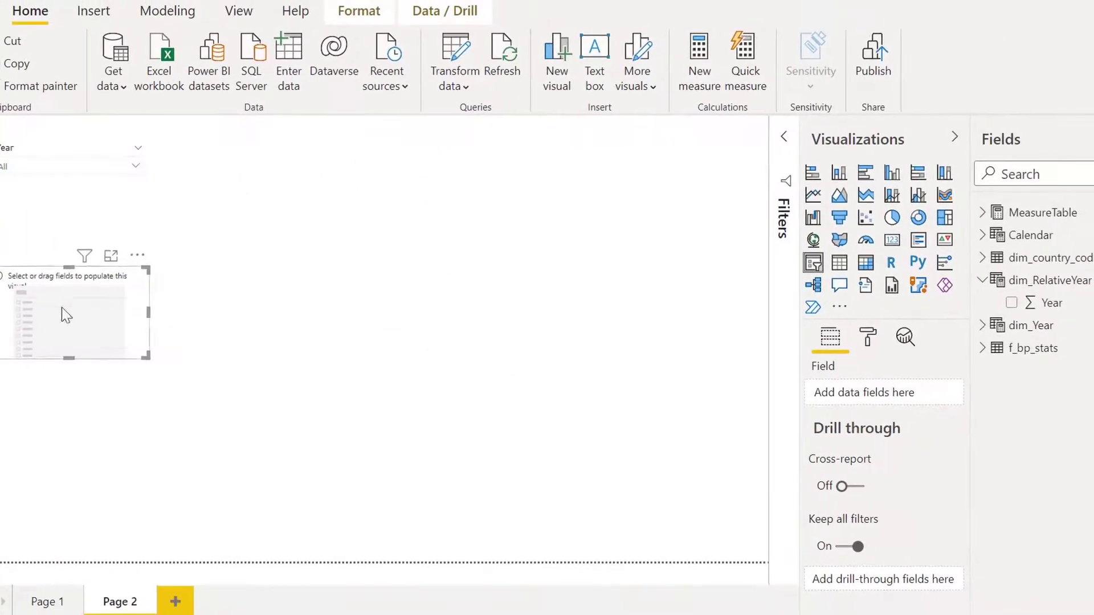
{"action": "left_click_drag", "start_coordinate": [62, 307], "coordinate": [257, 181]}
{"action": "mouse_move", "coordinate": [347, 232]}
{"action": "left_mouse_down"}
{"action": "mouse_move", "coordinate": [337, 196]}
{"action": "mouse_move", "coordinate": [350, 217]}
{"action": "left_mouse_up"}
Fill the second slicer with Year from dim_Year and switch it to a dropdown.
{"action": "left_click", "coordinate": [982, 280]}
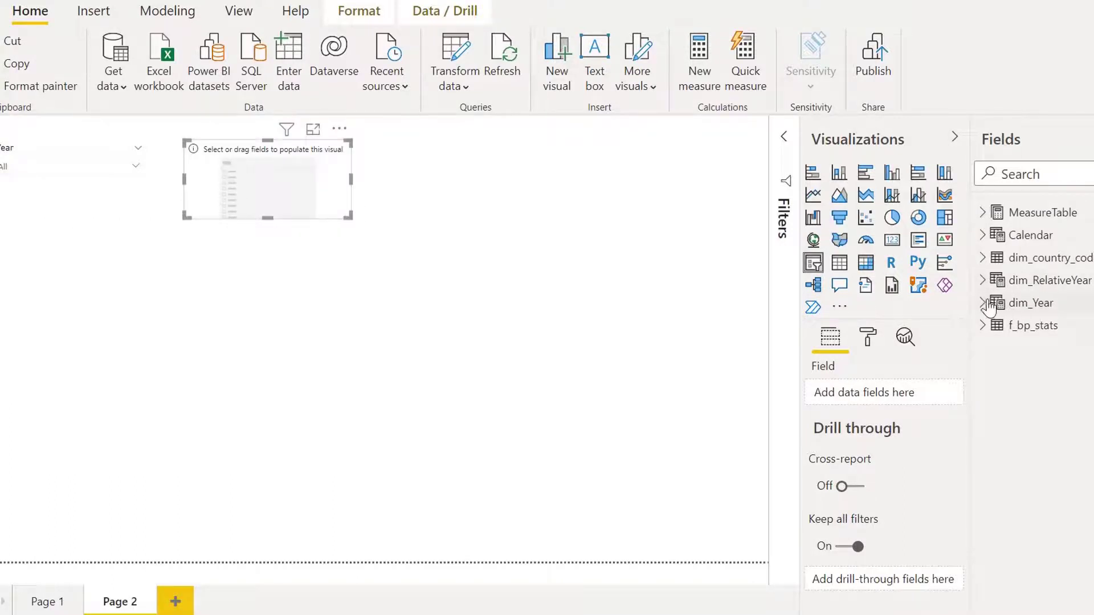
{"action": "left_click", "coordinate": [1029, 304]}
{"action": "left_click_drag", "start_coordinate": [1050, 324], "coordinate": [856, 396]}
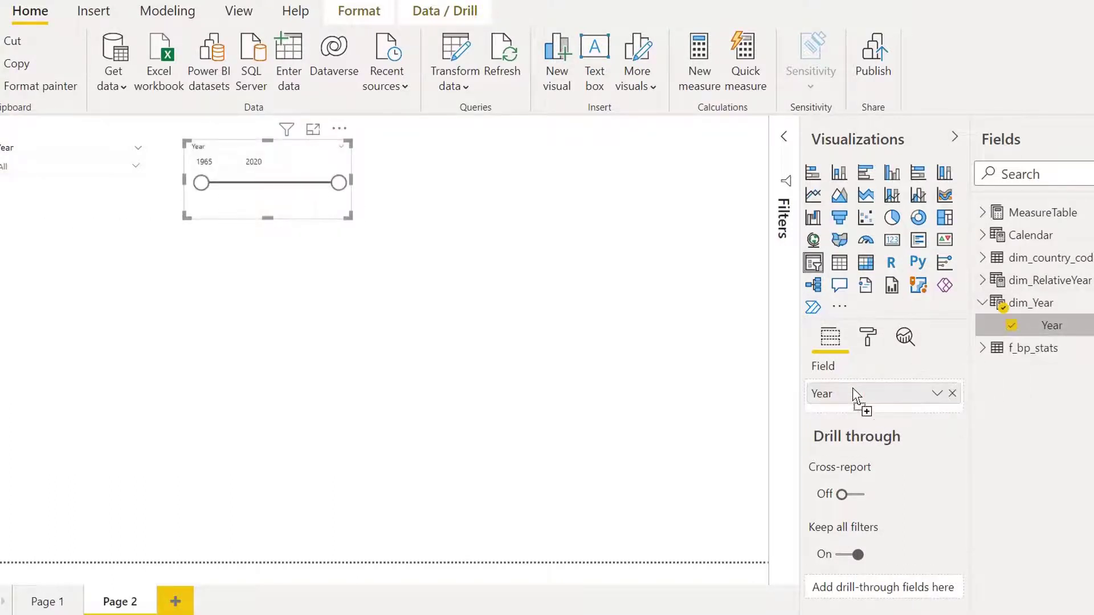
{"action": "left_click", "coordinate": [343, 153]}
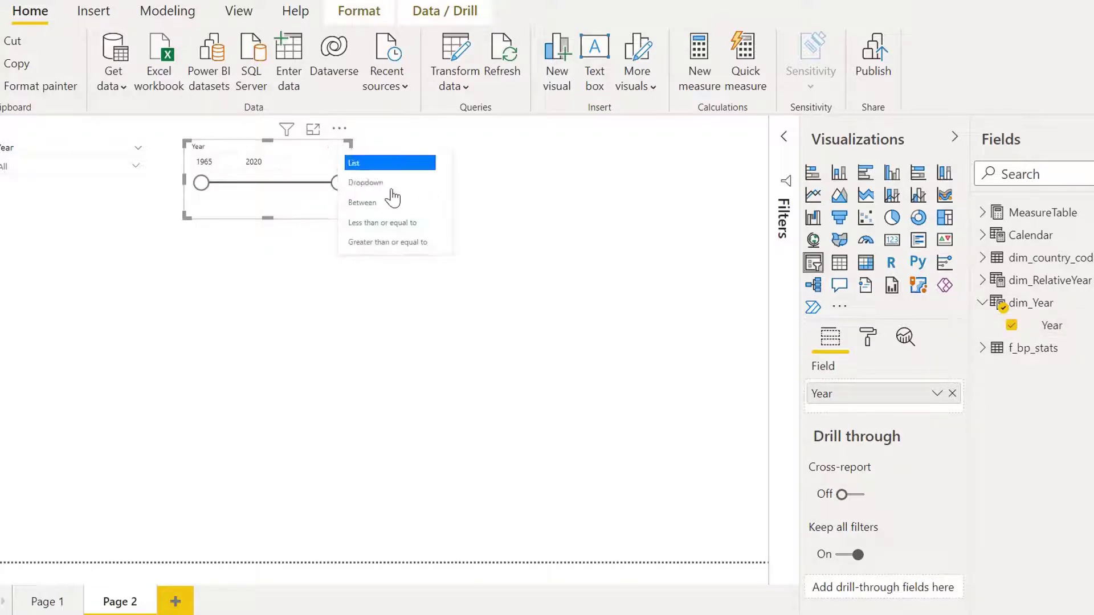
{"action": "left_click", "coordinate": [399, 182]}
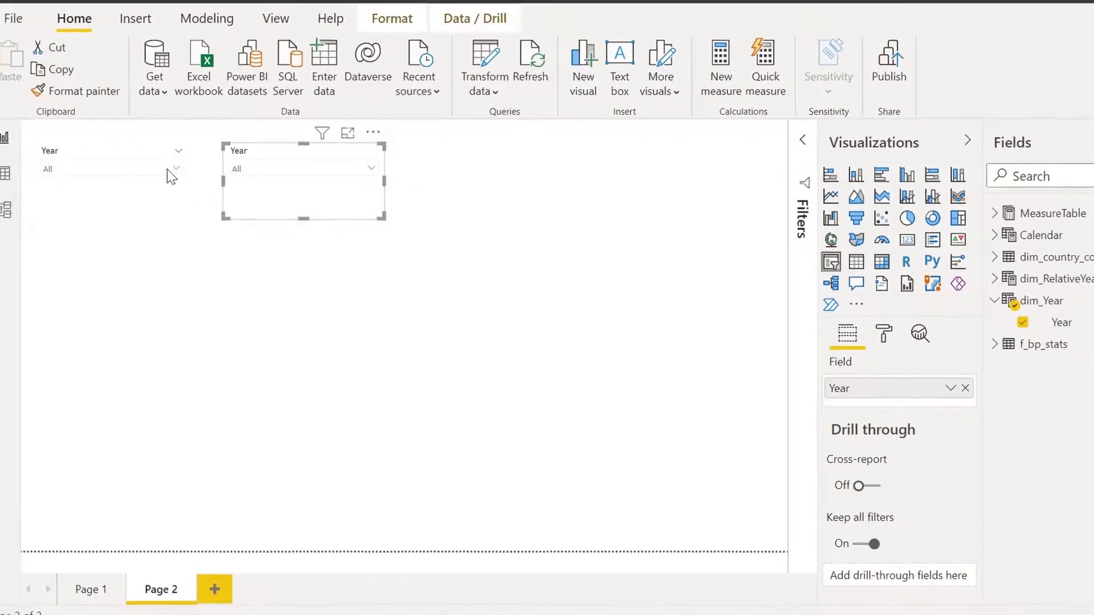
Select 2014 in the dim_RelativeYear slicer and 2020 in the dim_Year slicer.
{"action": "left_click", "coordinate": [166, 169]}
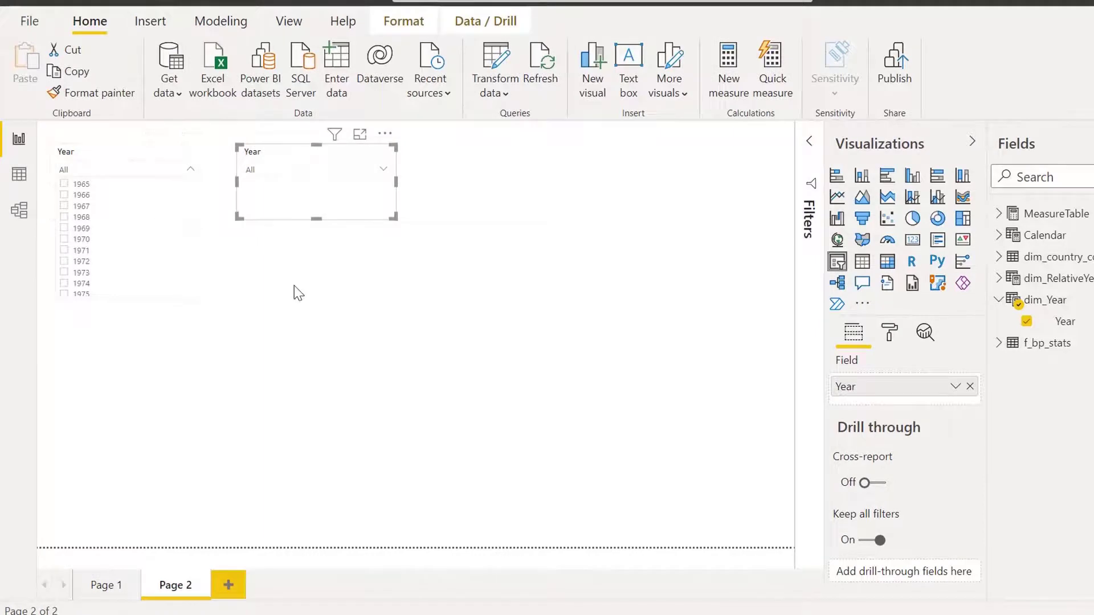
{"action": "scroll", "coordinate": [137, 257], "scroll_direction": "down", "scroll_amount": 10}
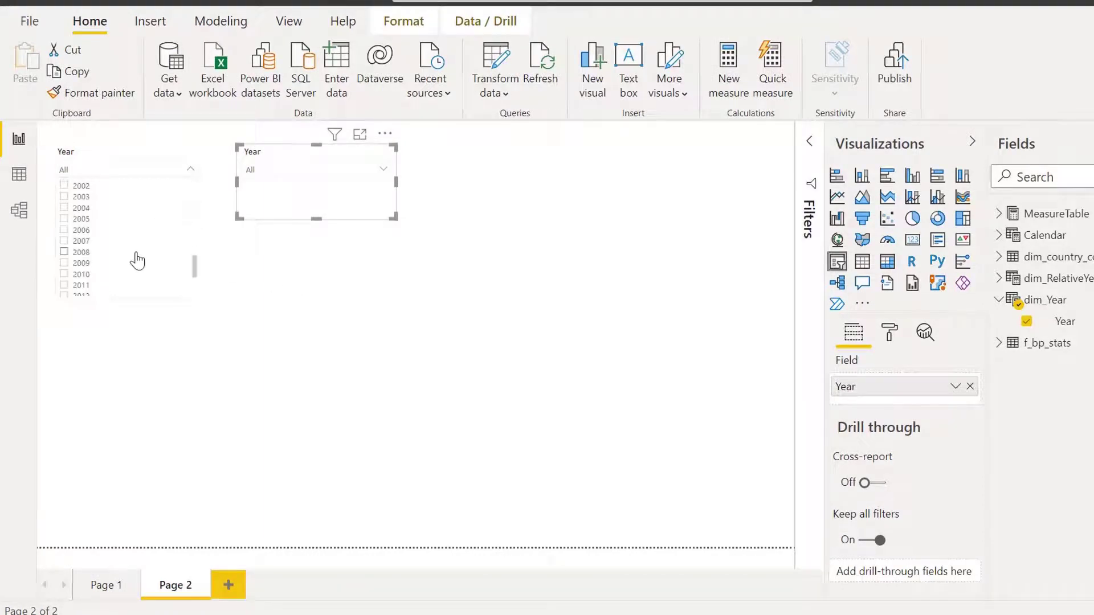
{"action": "scroll", "coordinate": [89, 236], "scroll_direction": "up", "scroll_amount": 1}
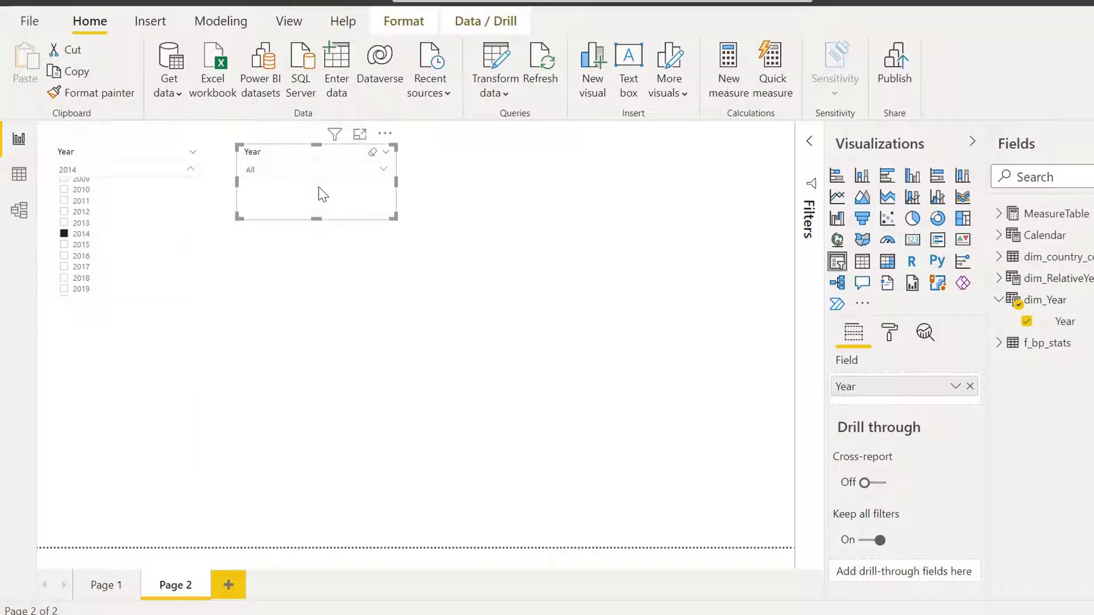
{"action": "left_click", "coordinate": [324, 170]}
{"action": "scroll", "coordinate": [330, 263], "scroll_direction": "down", "scroll_amount": 4}
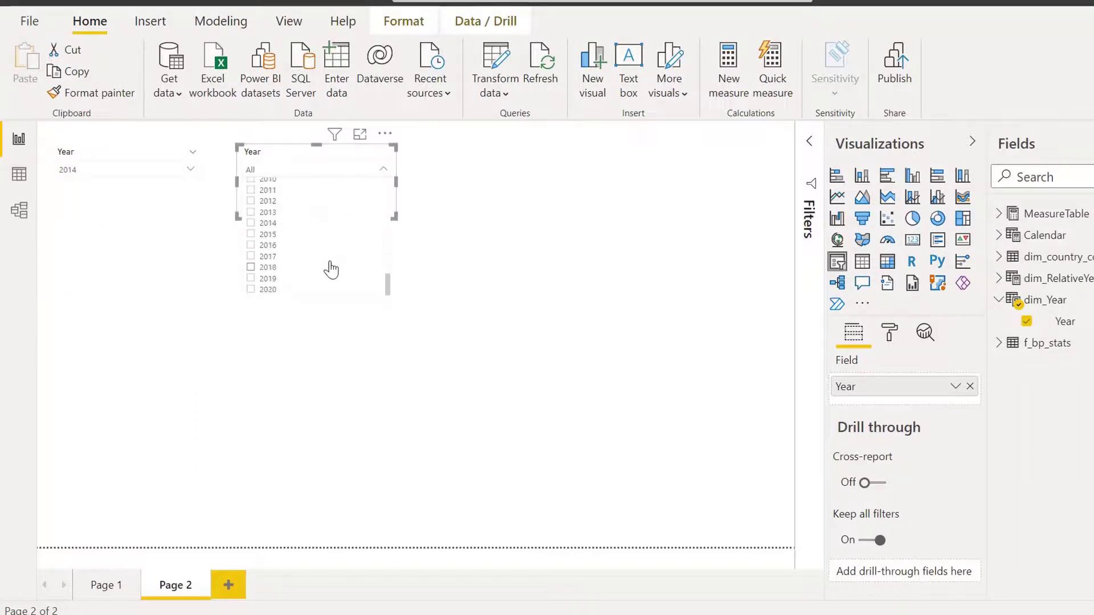
{"action": "left_click", "coordinate": [263, 293]}
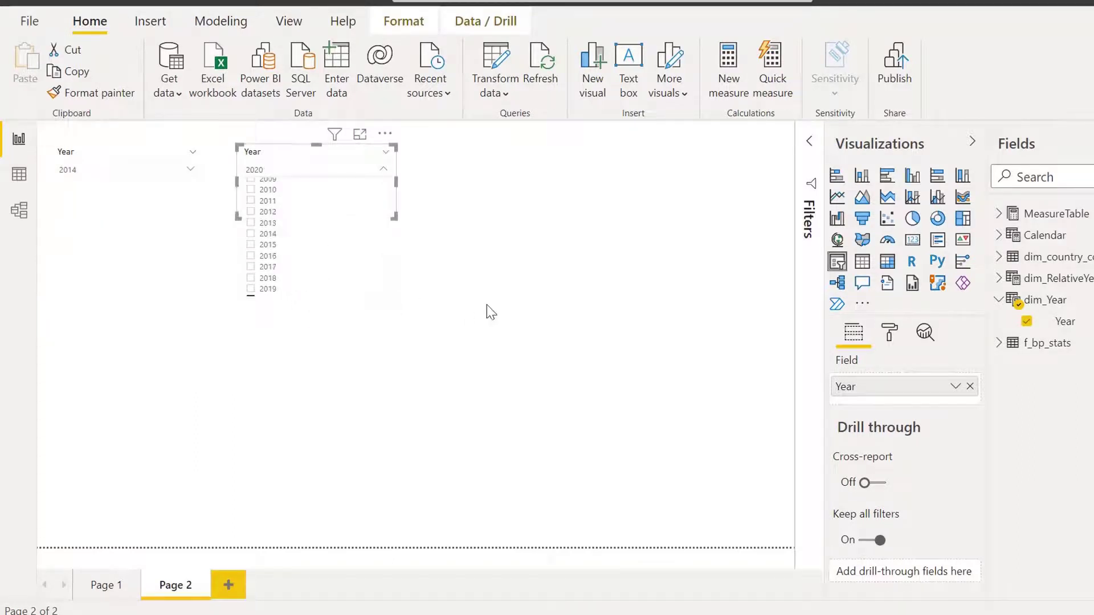
{"action": "left_click", "coordinate": [490, 312]}
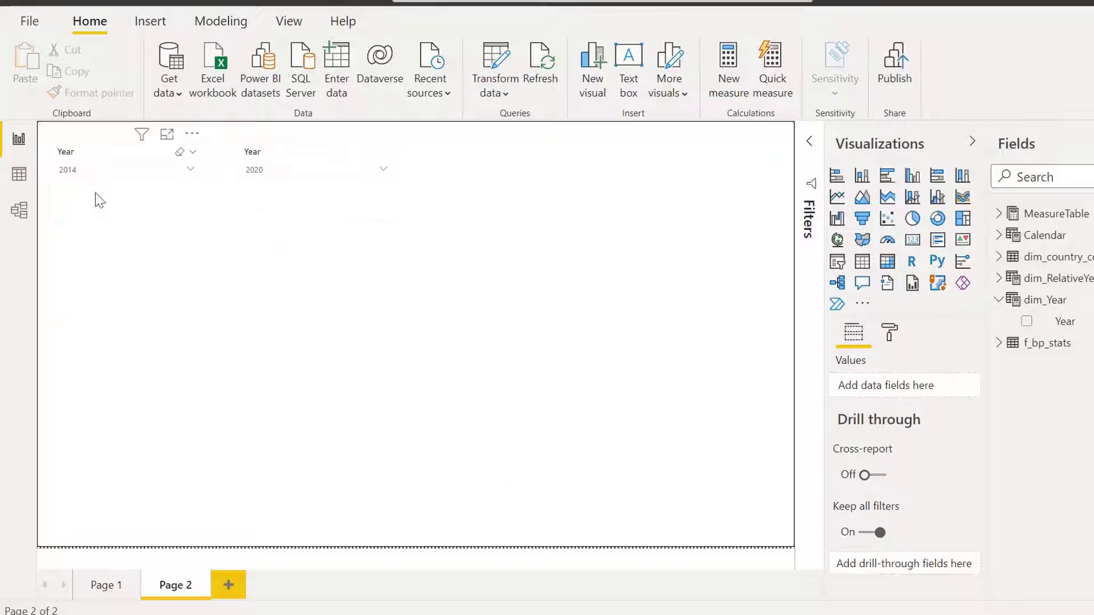
Turn on single select for the dim_RelativeYear slicer and check its list of years.
{"action": "left_click", "coordinate": [998, 300]}
{"action": "left_click", "coordinate": [102, 164]}
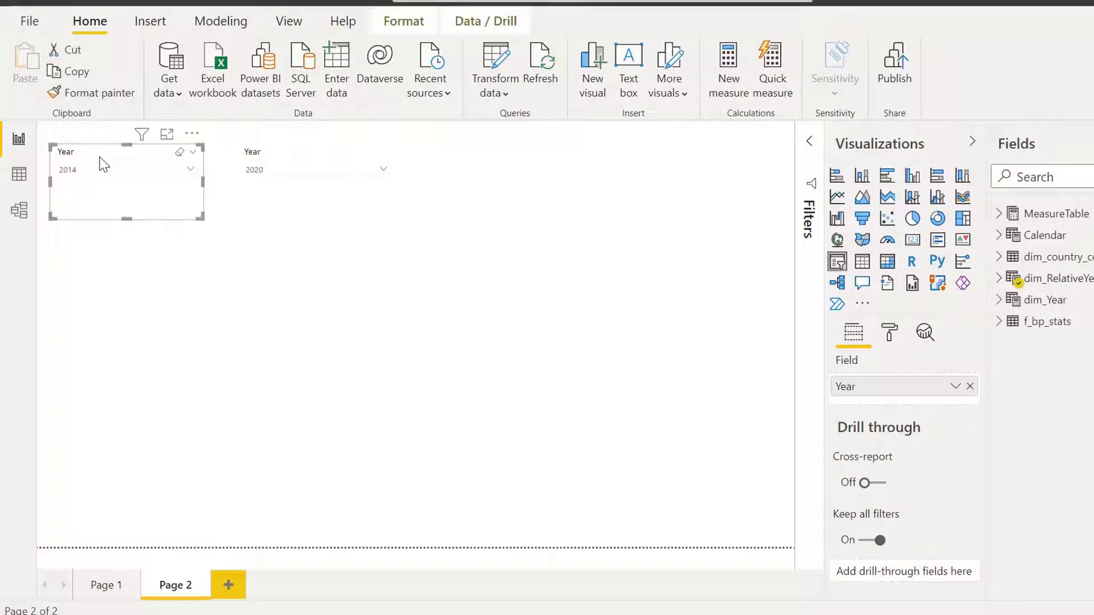
{"action": "left_click", "coordinate": [890, 335]}
{"action": "left_click", "coordinate": [885, 438]}
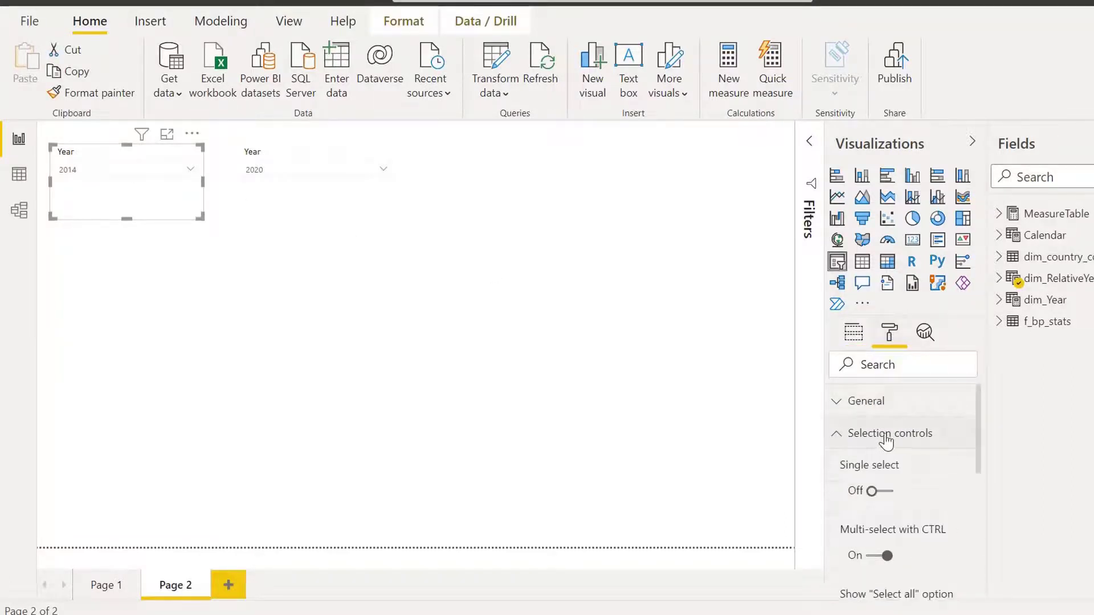
{"action": "left_click", "coordinate": [884, 492]}
{"action": "left_click", "coordinate": [147, 176]}
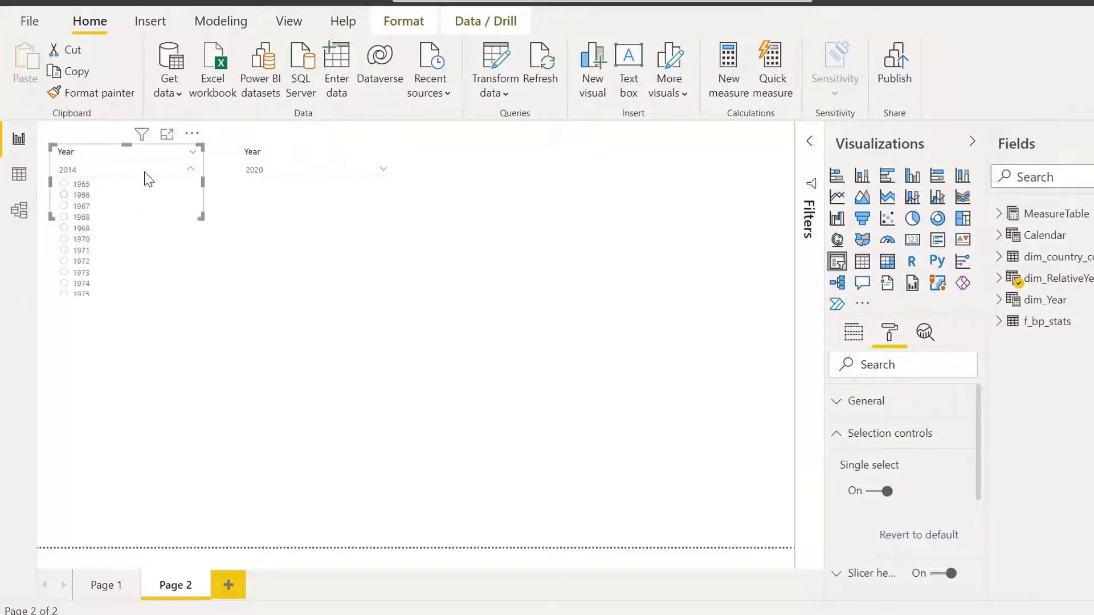
{"action": "scroll", "coordinate": [102, 249], "scroll_direction": "down", "scroll_amount": 3}
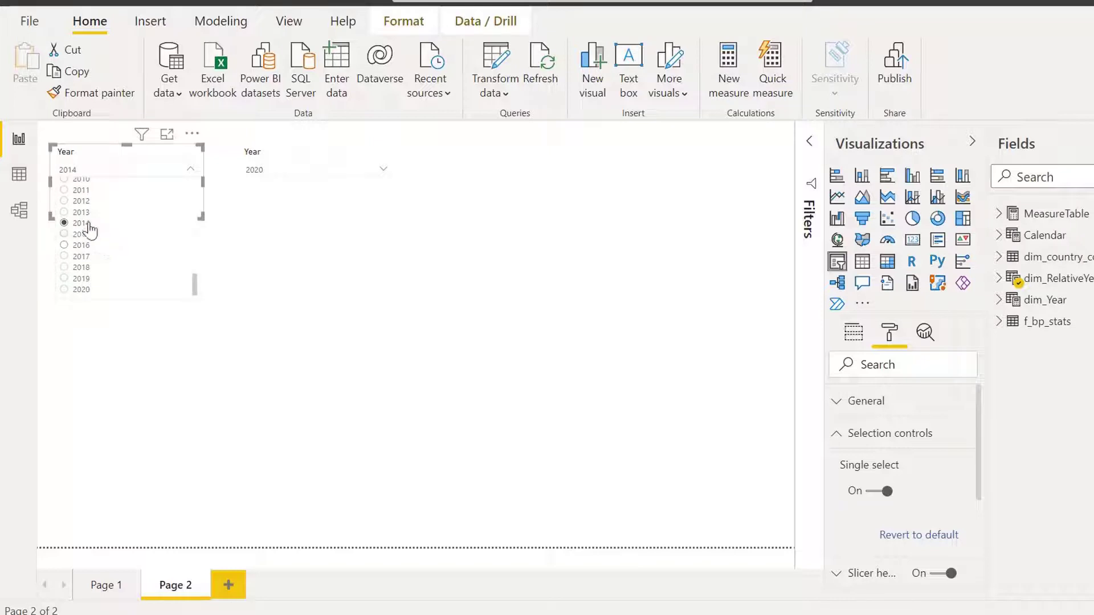
{"action": "left_click", "coordinate": [285, 252]}
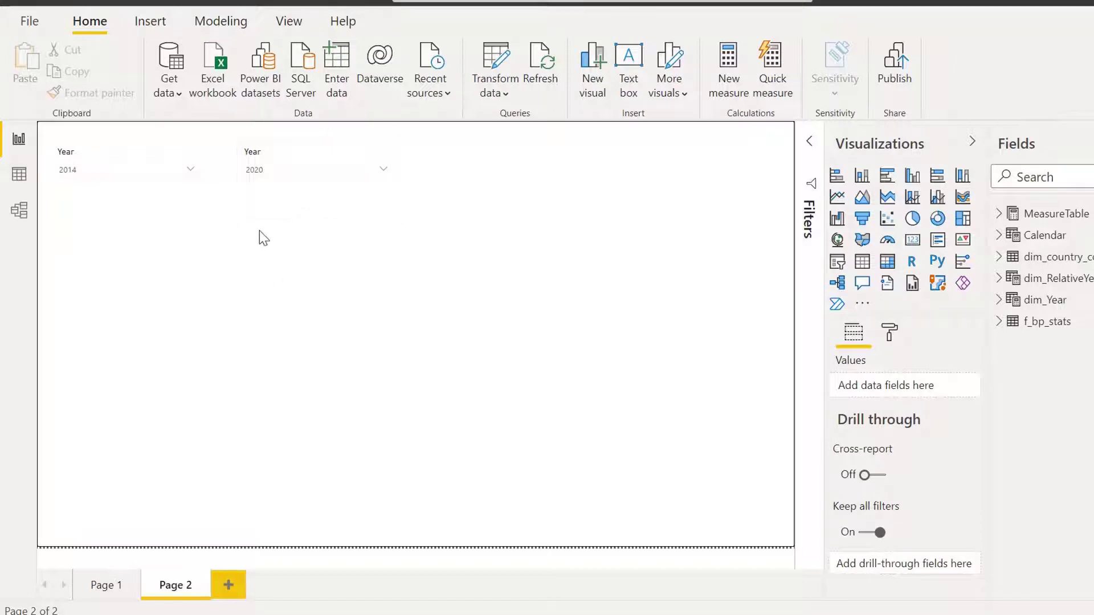
Format the dim_RelativeYear slicer's items with a near-black font color and a text size of 12 pt.
{"action": "left_click", "coordinate": [146, 205]}
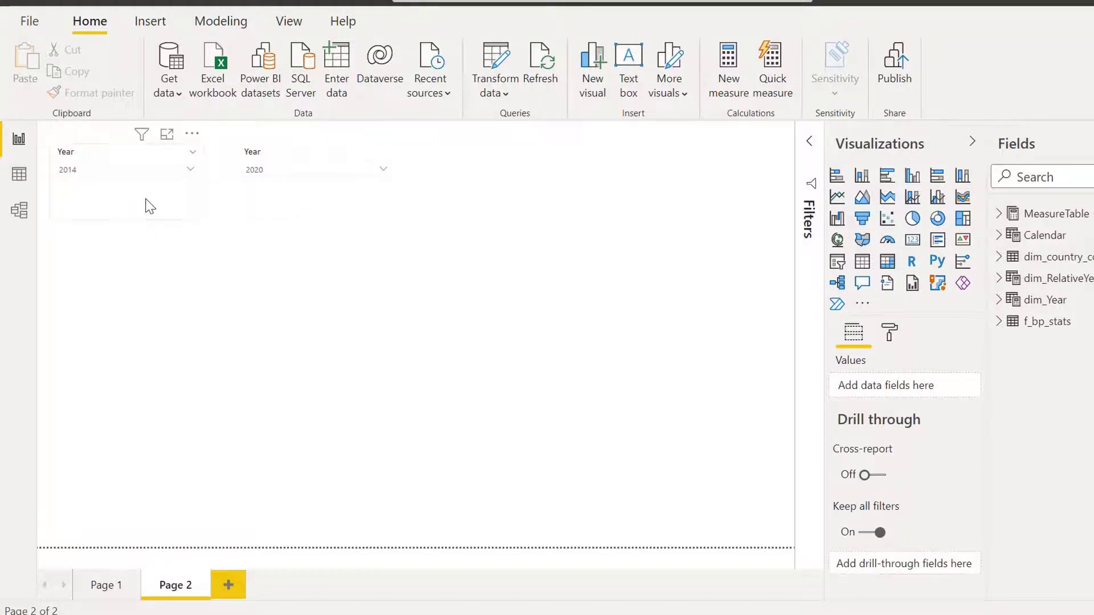
{"action": "left_click", "coordinate": [889, 340]}
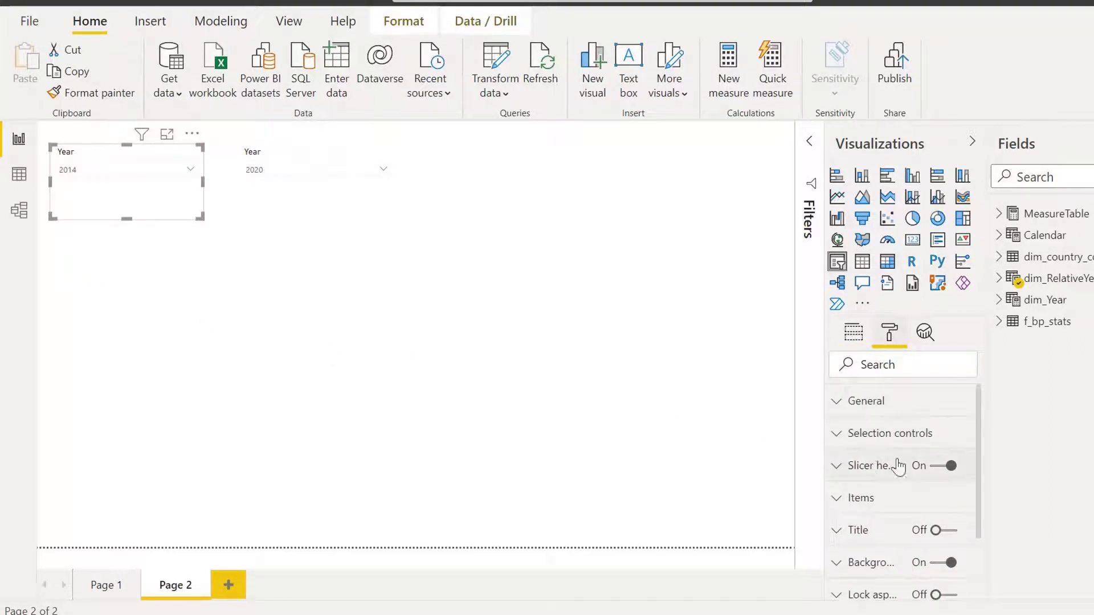
{"action": "left_click", "coordinate": [861, 498]}
{"action": "scroll", "coordinate": [887, 501], "scroll_direction": "down", "scroll_amount": 2}
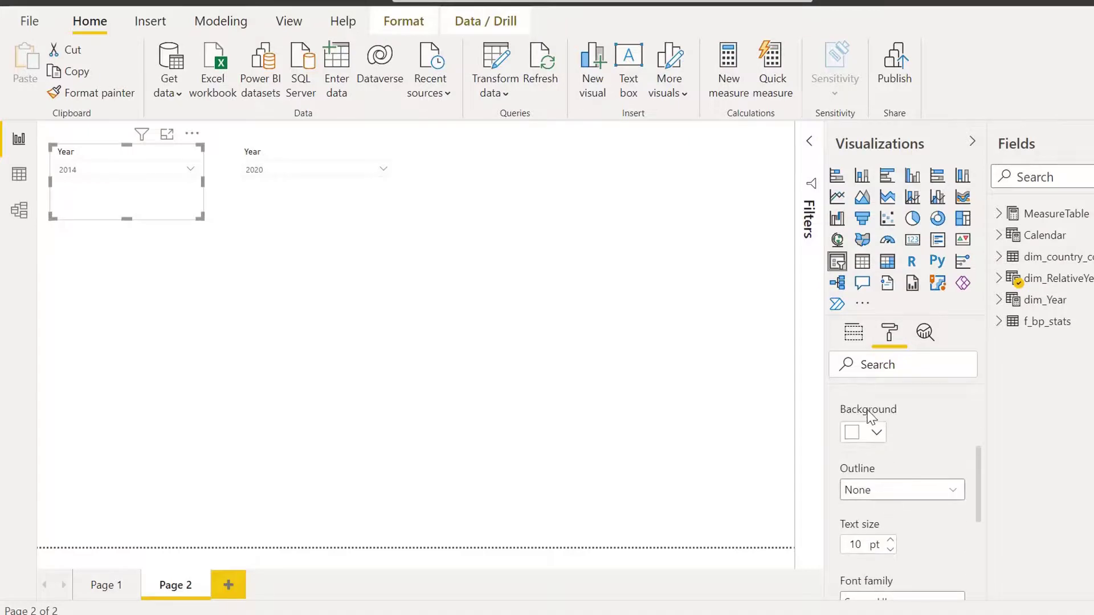
{"action": "scroll", "coordinate": [878, 490], "scroll_direction": "up", "scroll_amount": 2}
{"action": "left_click", "coordinate": [853, 459]}
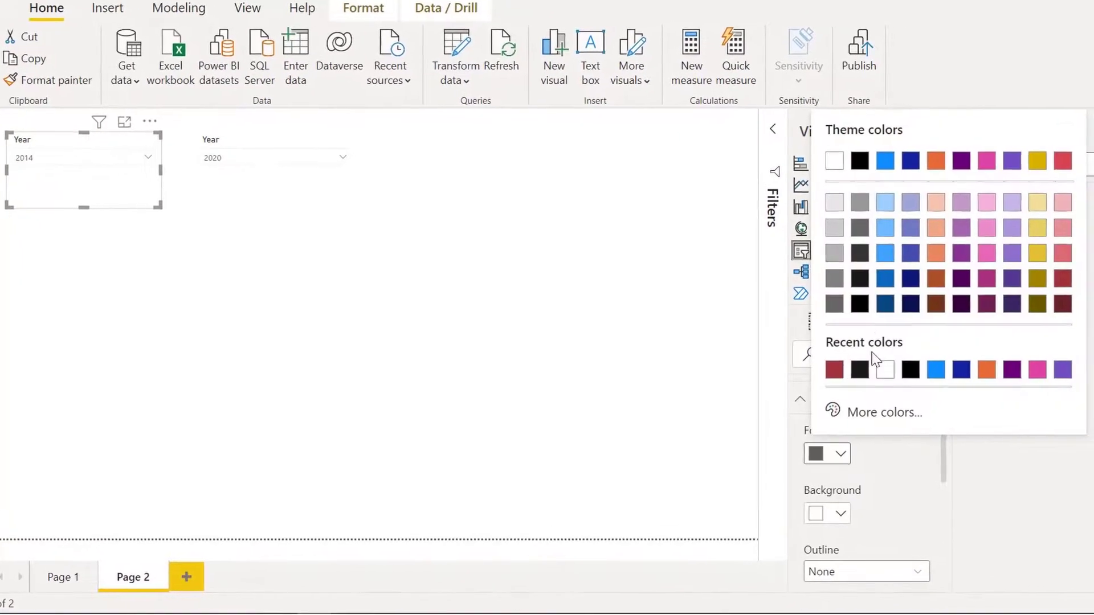
{"action": "left_click", "coordinate": [869, 281]}
{"action": "scroll", "coordinate": [867, 500], "scroll_direction": "down", "scroll_amount": 3}
{"action": "left_click", "coordinate": [856, 442]}
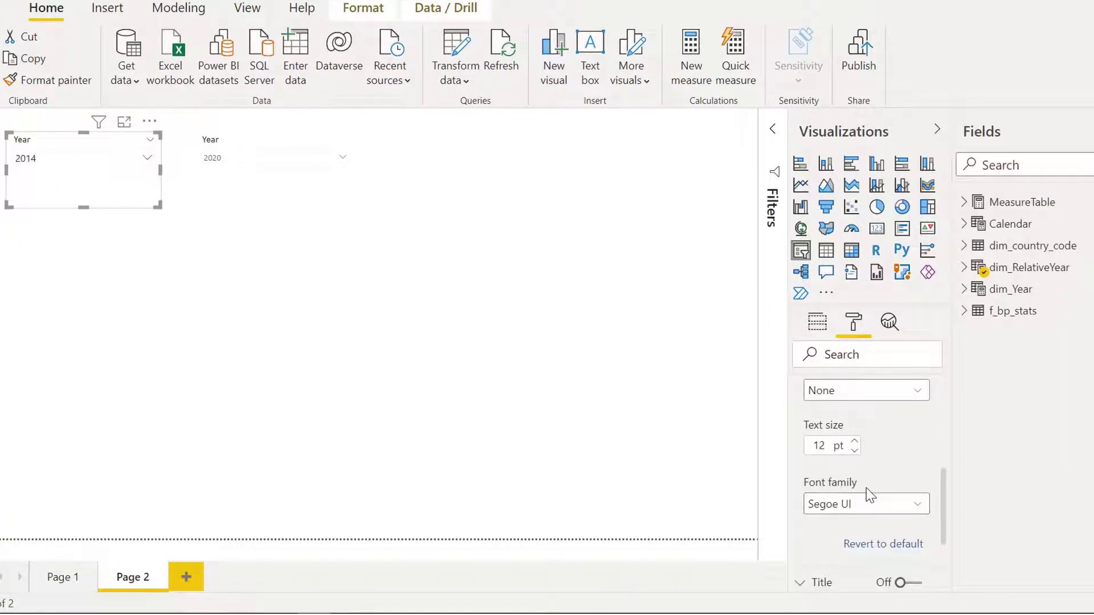
{"action": "left_click", "coordinate": [856, 443]}
{"action": "scroll", "coordinate": [890, 457], "scroll_direction": "up", "scroll_amount": 3}
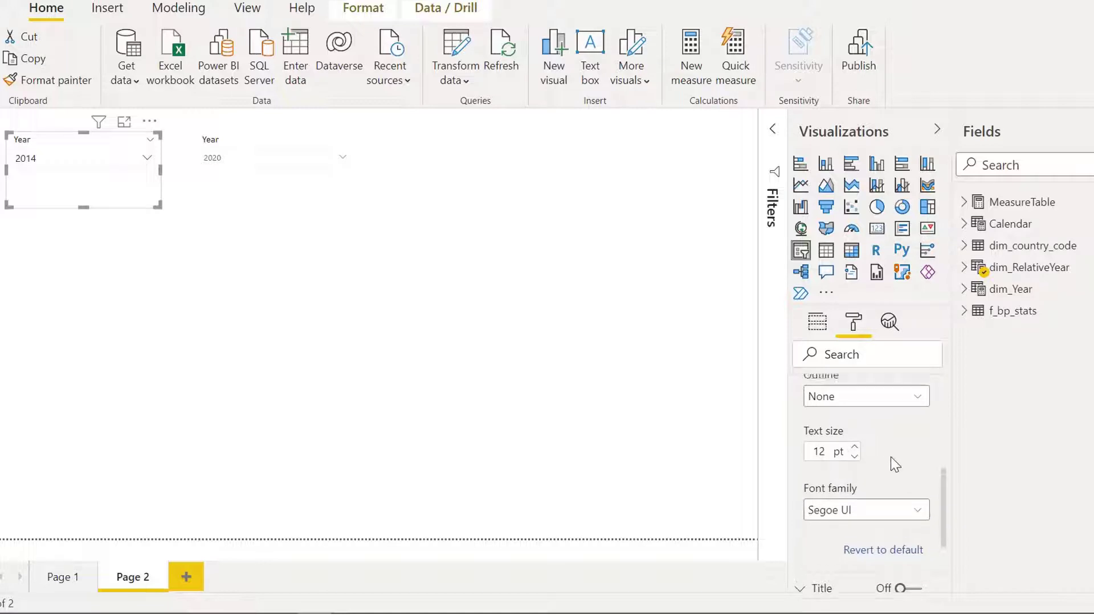
{"action": "left_click", "coordinate": [830, 493]}
Set the font color of the dim_RelativeYear slicer's header to the darkest red theme shade.
{"action": "left_click", "coordinate": [833, 456]}
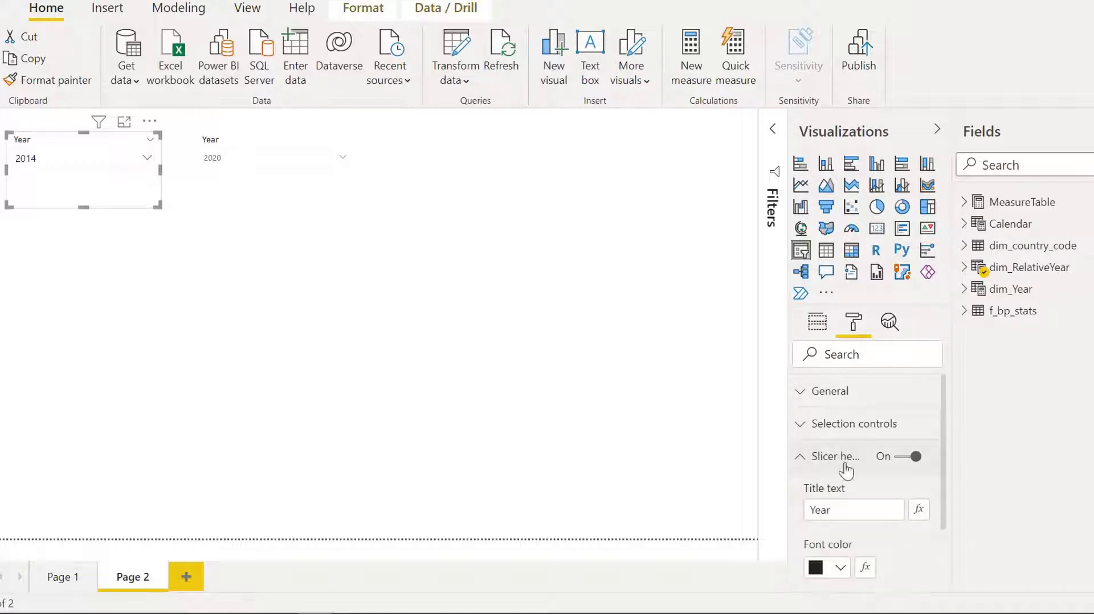
{"action": "scroll", "coordinate": [869, 490], "scroll_direction": "down", "scroll_amount": 2}
{"action": "left_click", "coordinate": [839, 478]}
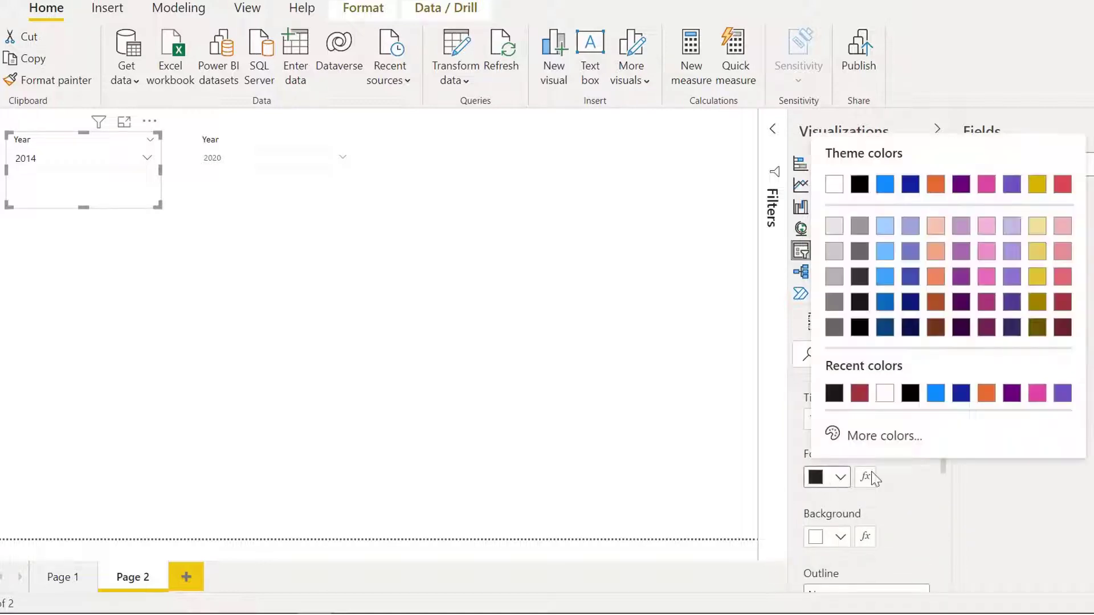
{"action": "left_click", "coordinate": [1062, 329]}
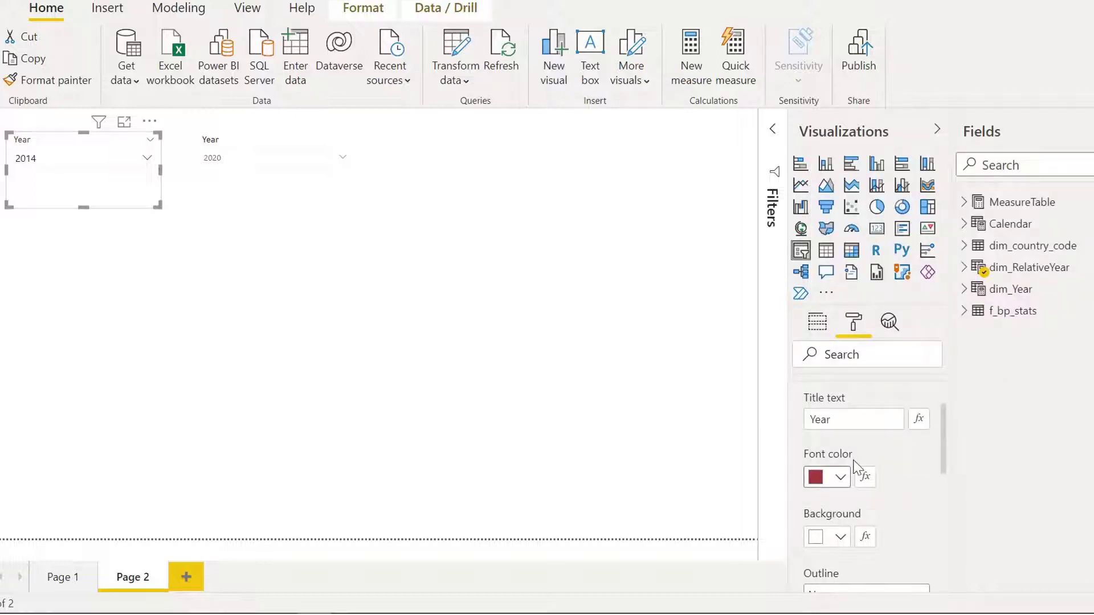
Set the dim_RelativeYear slicer's header to a text size of 14 pt and the Segoe UI Bold font.
{"action": "scroll", "coordinate": [861, 490], "scroll_direction": "down", "scroll_amount": 3}
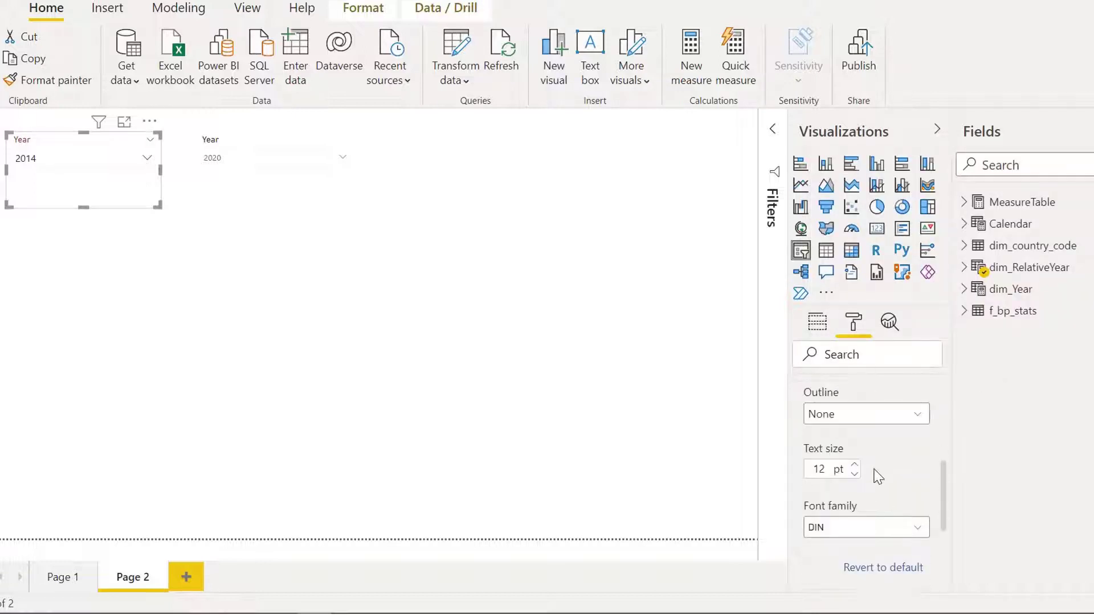
{"action": "left_click", "coordinate": [854, 464]}
{"action": "left_click", "coordinate": [854, 464]}
{"action": "left_click", "coordinate": [880, 528]}
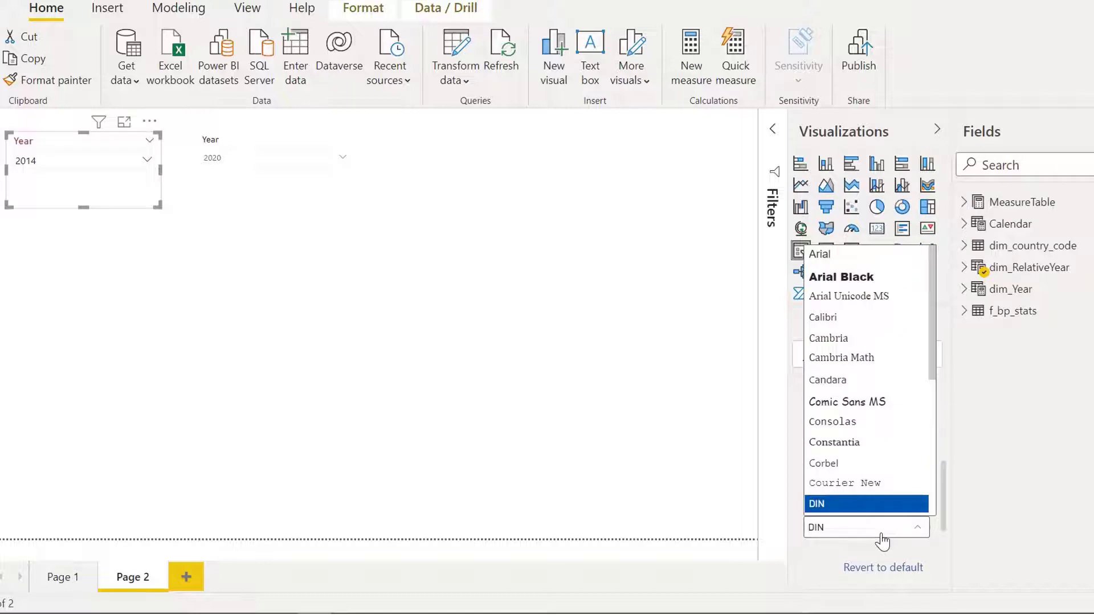
{"action": "scroll", "coordinate": [892, 379], "scroll_direction": "down", "scroll_amount": 5}
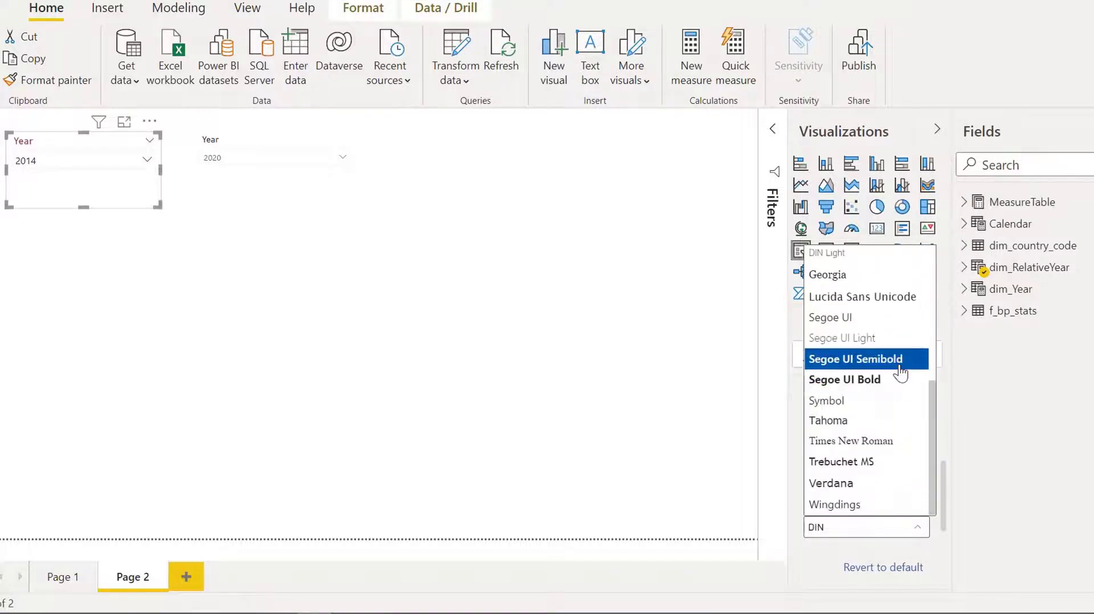
{"action": "left_click", "coordinate": [899, 380]}
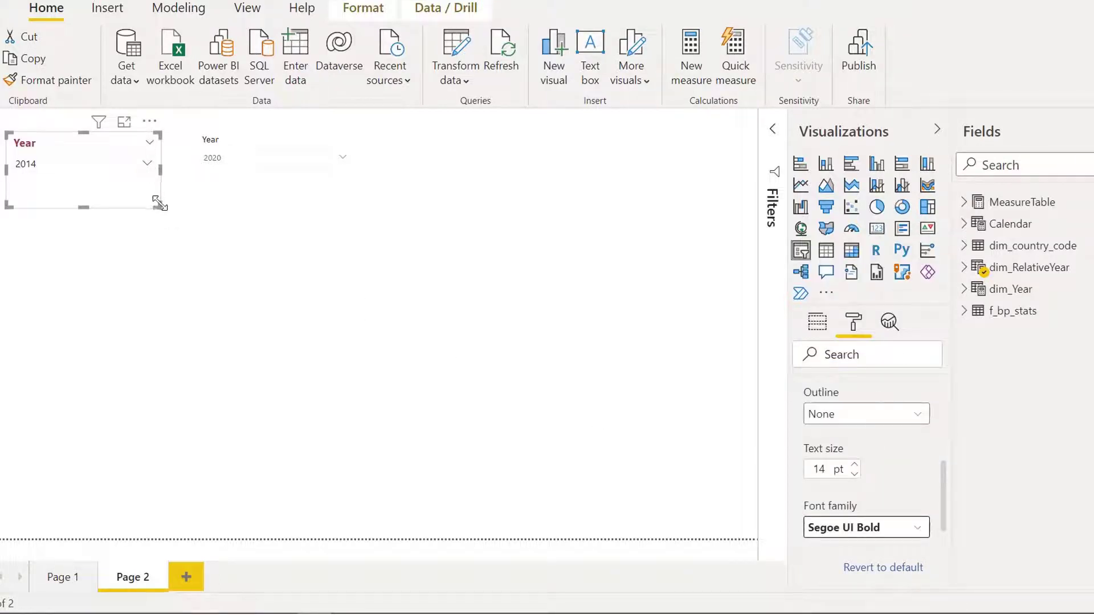
Shrink the dim_RelativeYear slicer slightly and copy its formatting onto the dim_Year slicer.
{"action": "left_click_drag", "start_coordinate": [159, 196], "coordinate": [151, 196]}
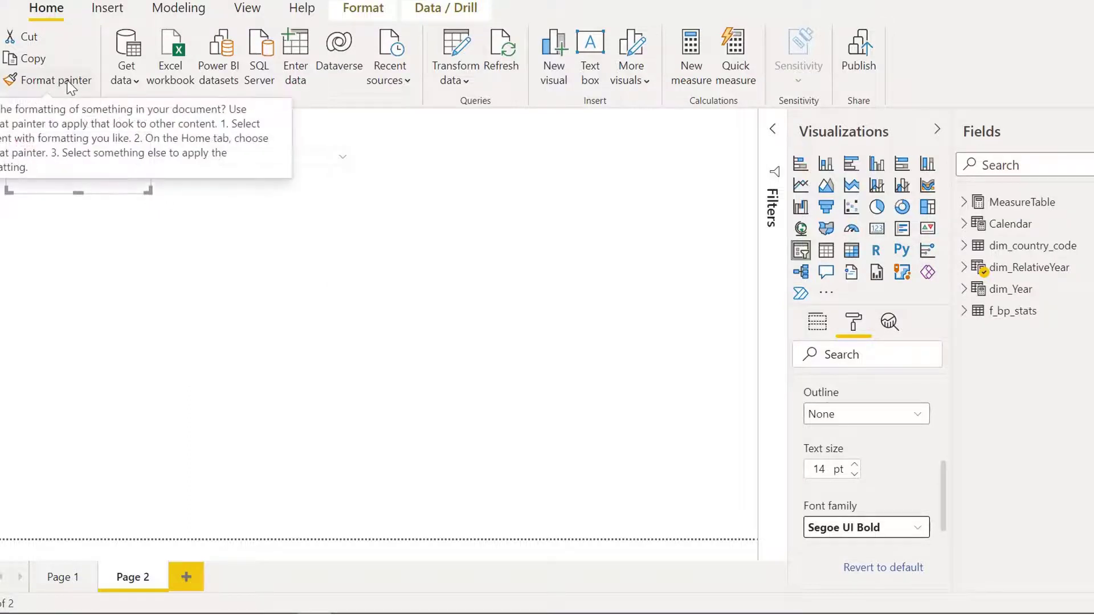
{"action": "left_click", "coordinate": [71, 85]}
{"action": "left_click", "coordinate": [71, 85]}
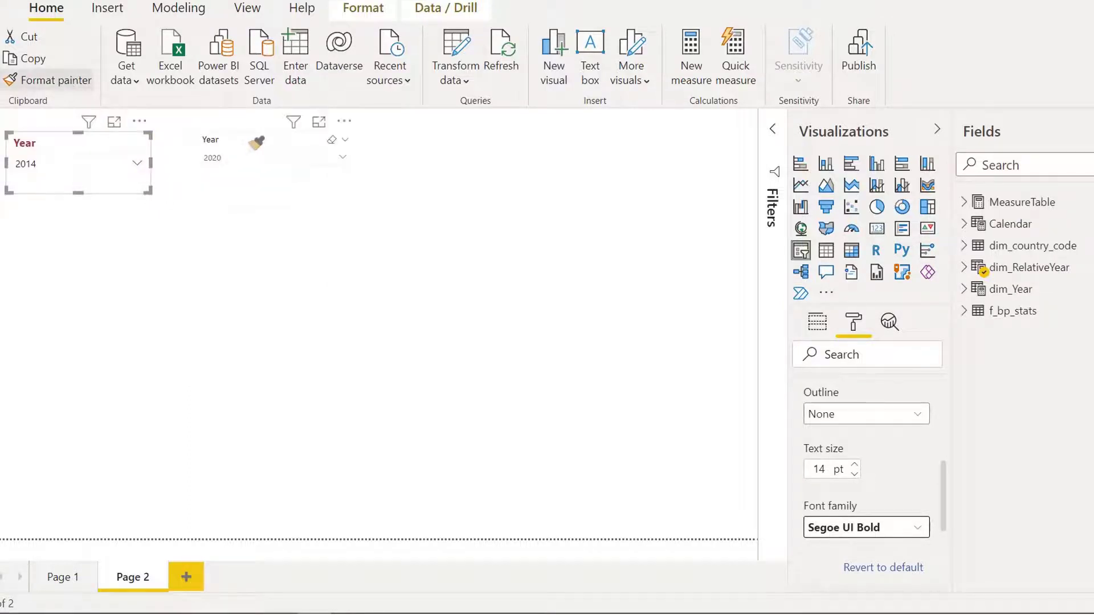
{"action": "left_click", "coordinate": [264, 142]}
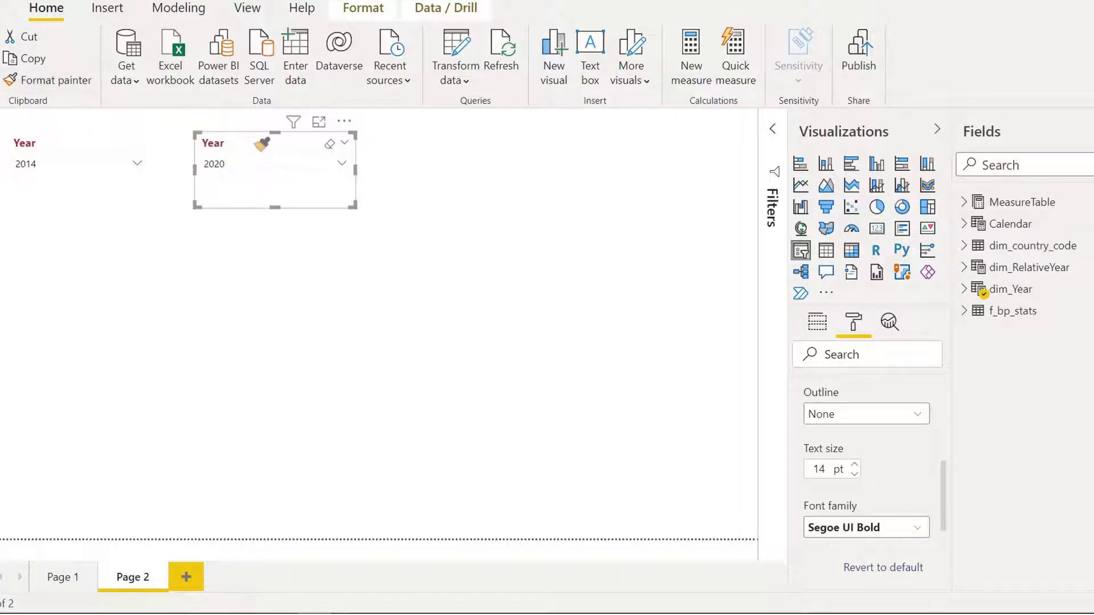
Reduce the size of the dim_Year slicer and narrow the dim_RelativeYear slicer a little more.
{"action": "left_click_drag", "start_coordinate": [351, 205], "coordinate": [254, 199]}
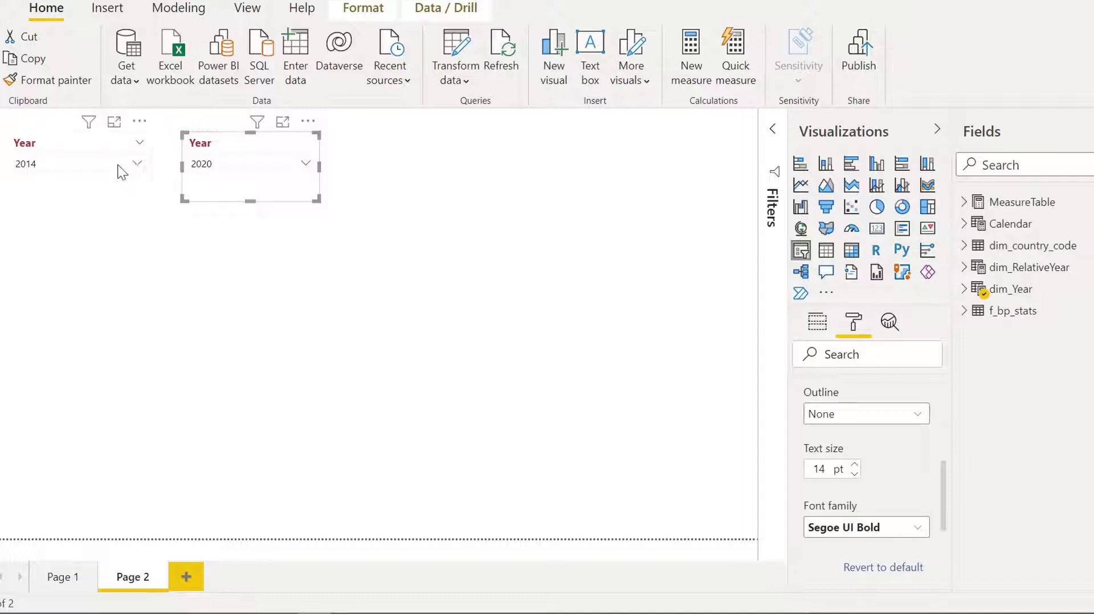
{"action": "left_click", "coordinate": [145, 182]}
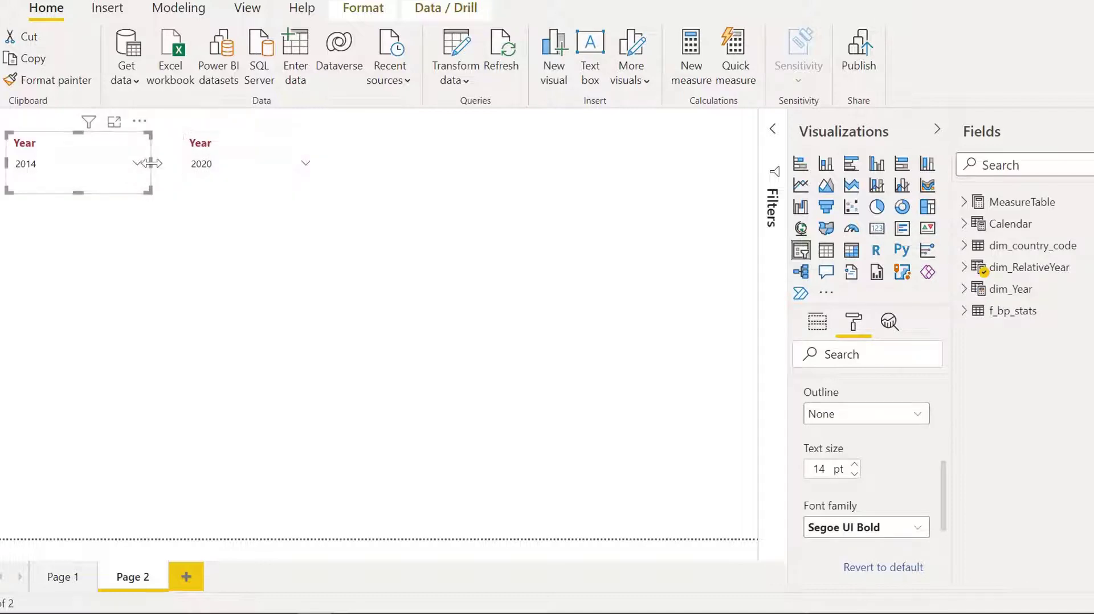
{"action": "left_click_drag", "start_coordinate": [151, 164], "coordinate": [142, 166]}
{"action": "left_click", "coordinate": [221, 197]}
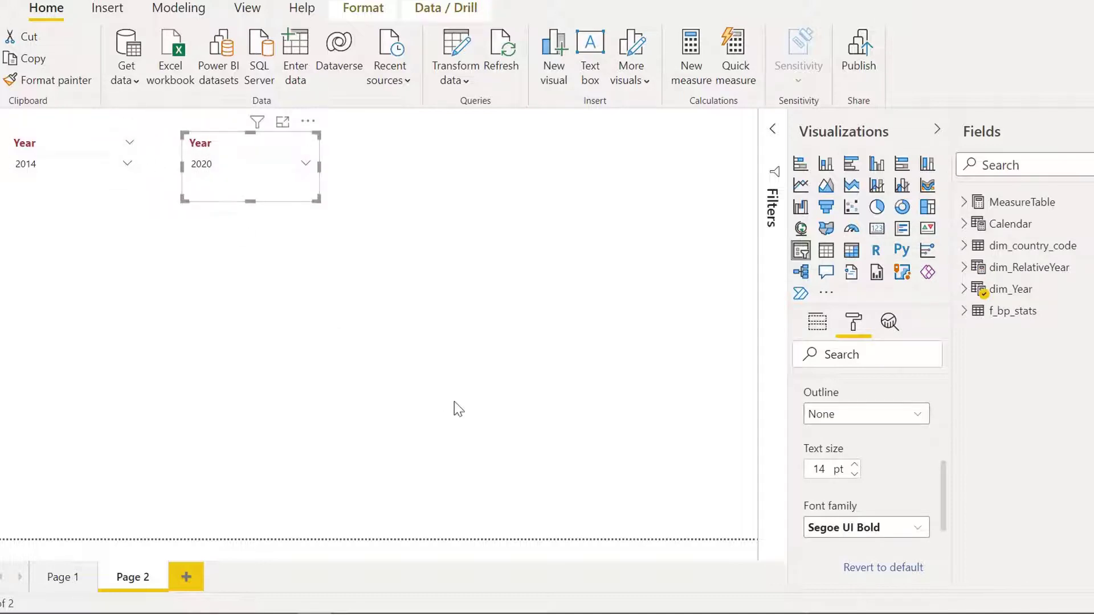
{"action": "left_click", "coordinate": [204, 265]}
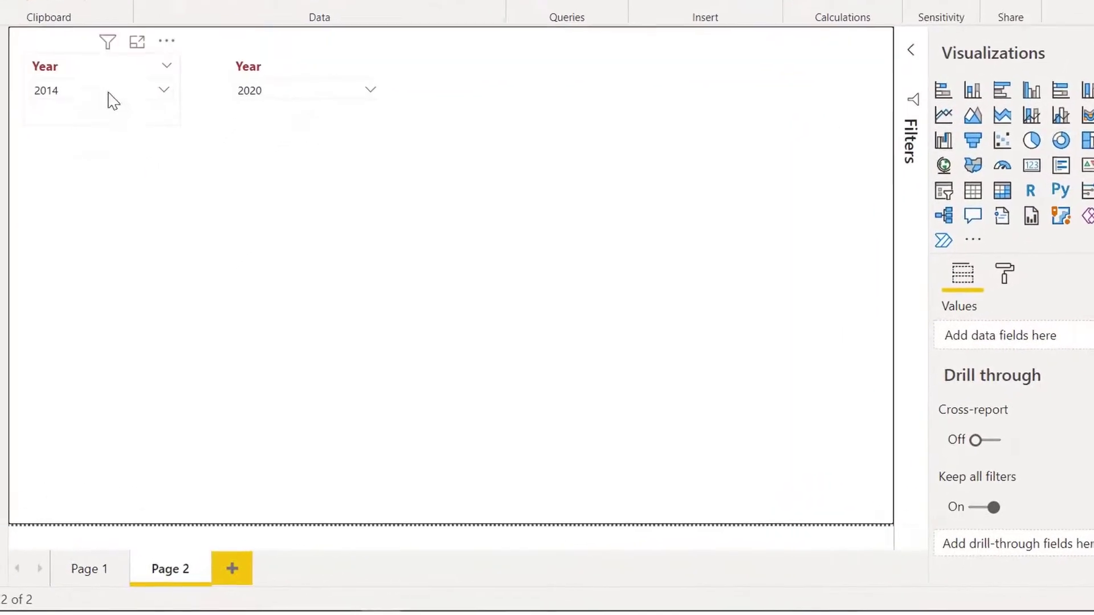
Rename the field shown in the dim_RelativeYear slicer to Relative Year.
{"action": "left_click", "coordinate": [72, 72]}
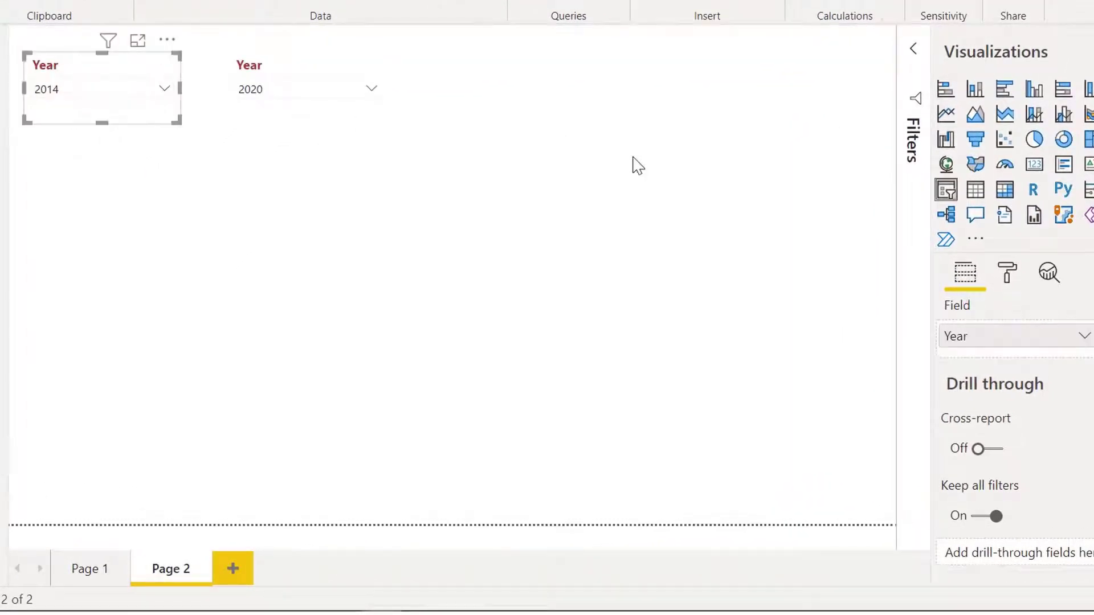
{"action": "double_click", "coordinate": [963, 341]}
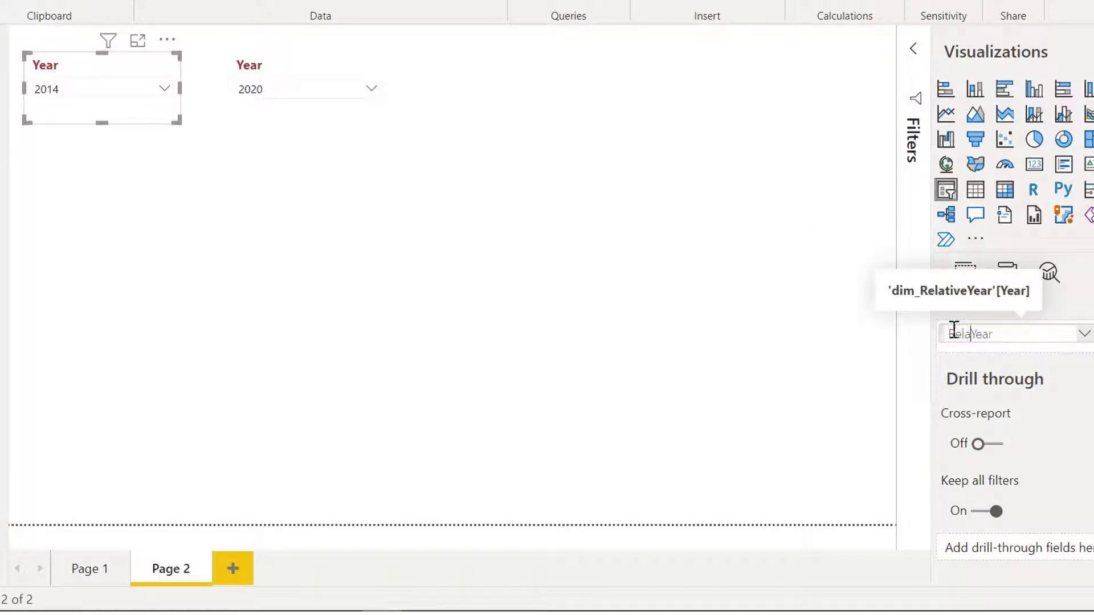
{"action": "type", "text": "Relative"}
{"action": "key", "text": "Return"}
{"action": "left_click", "coordinate": [495, 371]}
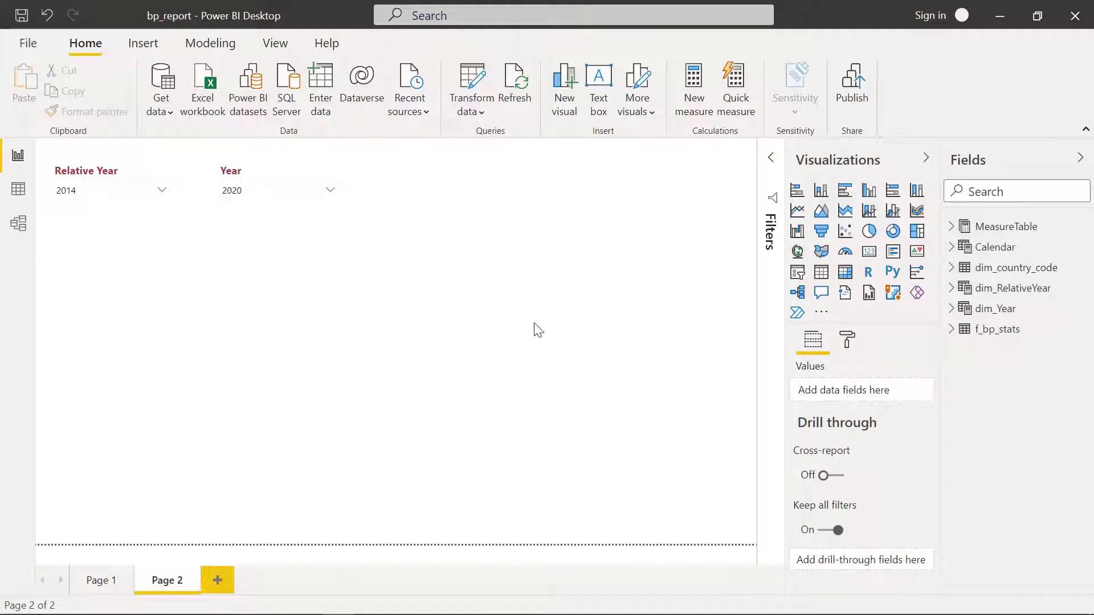
Add a table visual below the slicers, populate it with Region from dim_country_code, and size it to fit the list.
{"action": "left_click", "coordinate": [821, 272]}
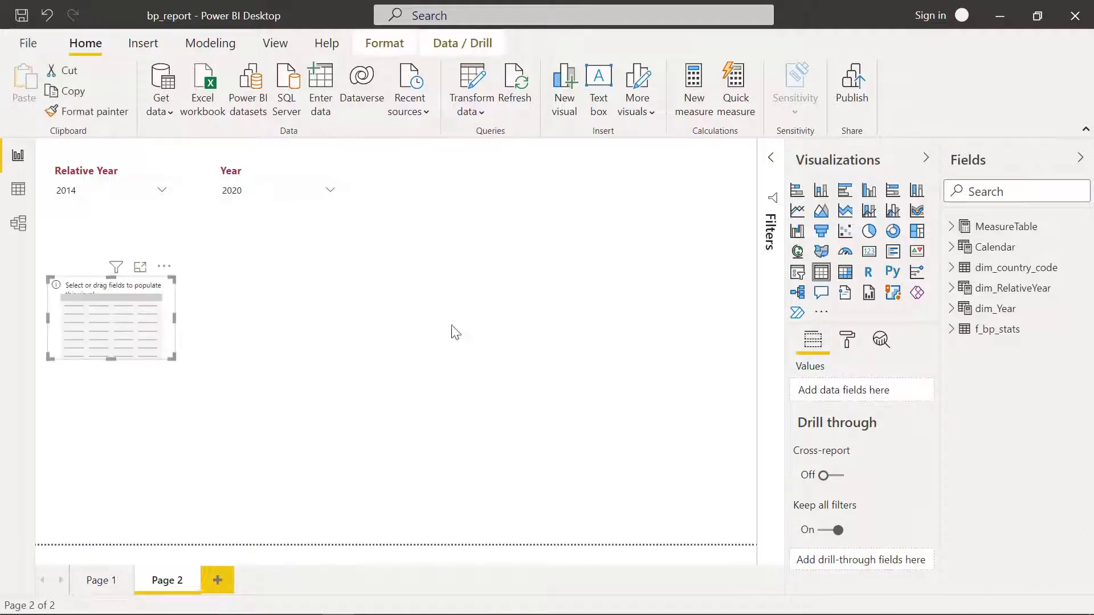
{"action": "left_click_drag", "start_coordinate": [172, 358], "coordinate": [255, 434]}
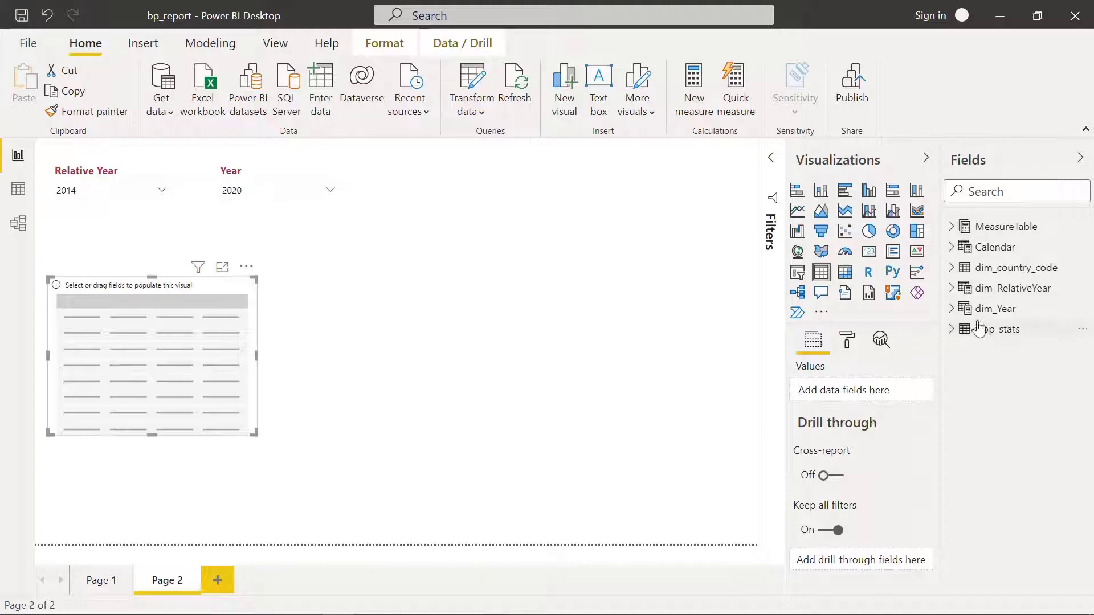
{"action": "left_click", "coordinate": [950, 267]}
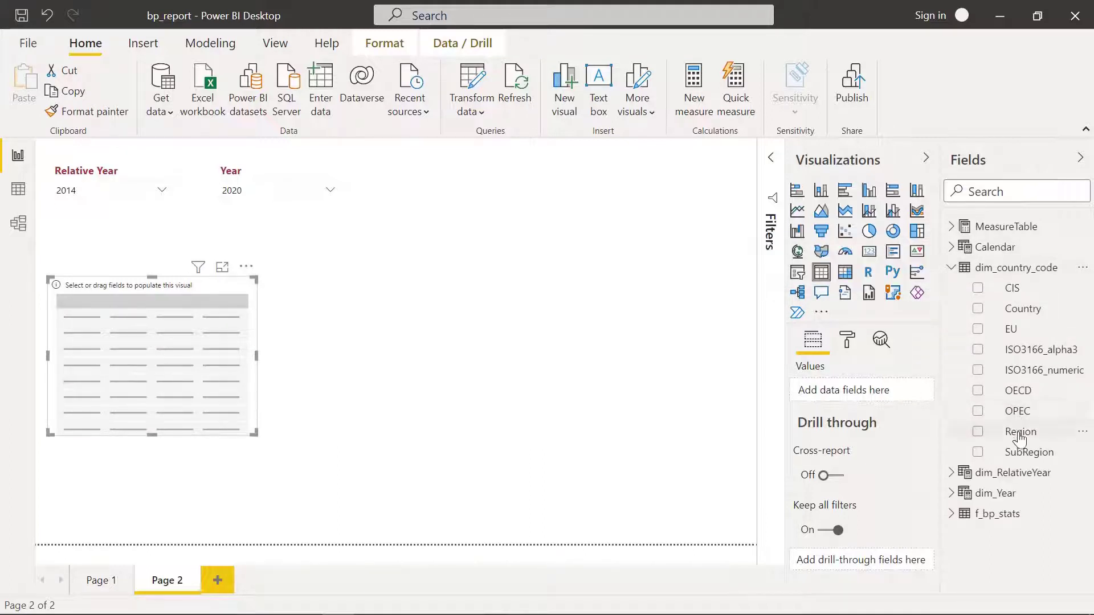
{"action": "left_click_drag", "start_coordinate": [1017, 431], "coordinate": [149, 360]}
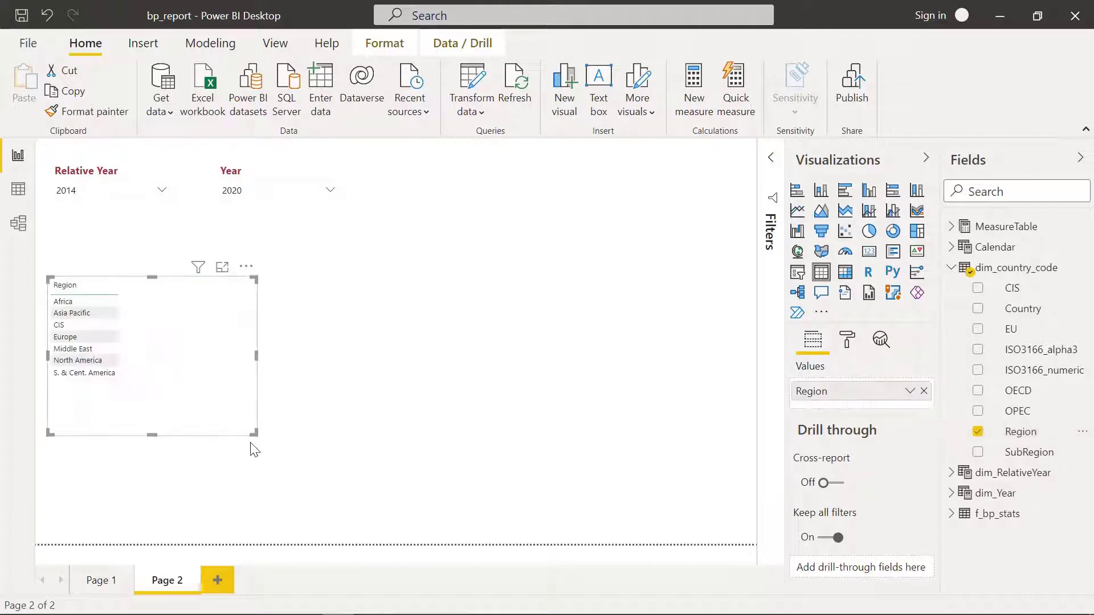
{"action": "left_click_drag", "start_coordinate": [250, 434], "coordinate": [232, 417]}
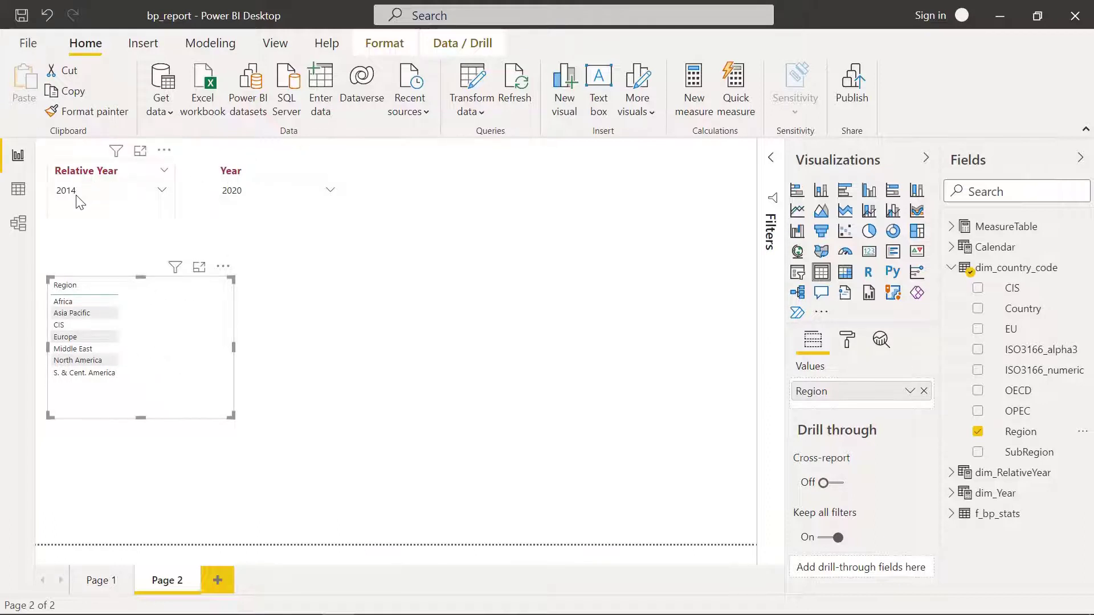
Add the Oil_Production measure from MeasureTable to the Region table.
{"action": "left_click", "coordinate": [951, 268]}
{"action": "left_click", "coordinate": [950, 226]}
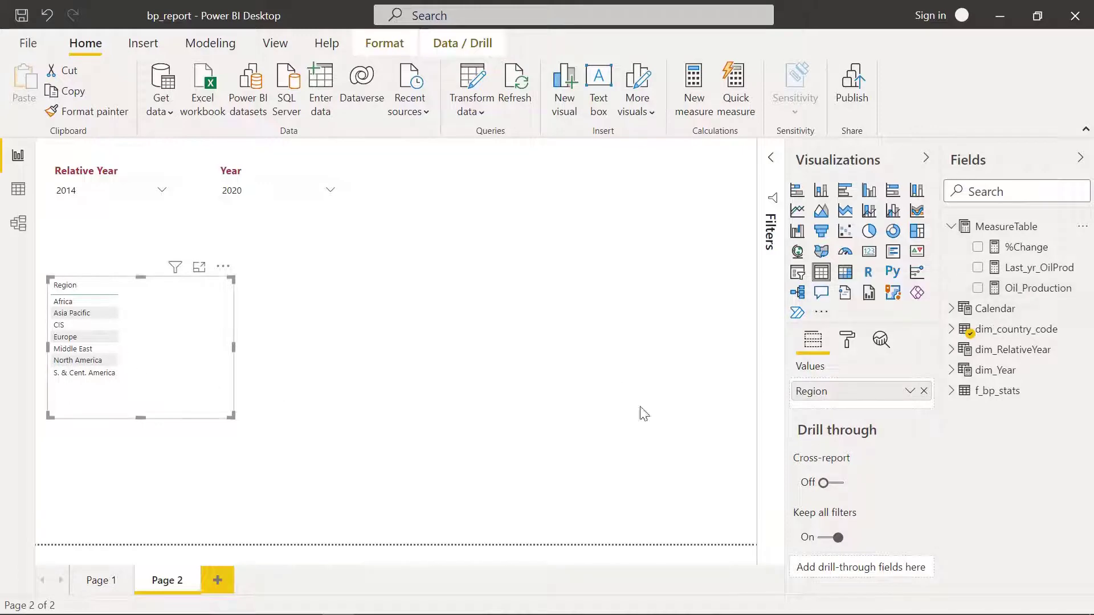
{"action": "left_click_drag", "start_coordinate": [1025, 288], "coordinate": [844, 399]}
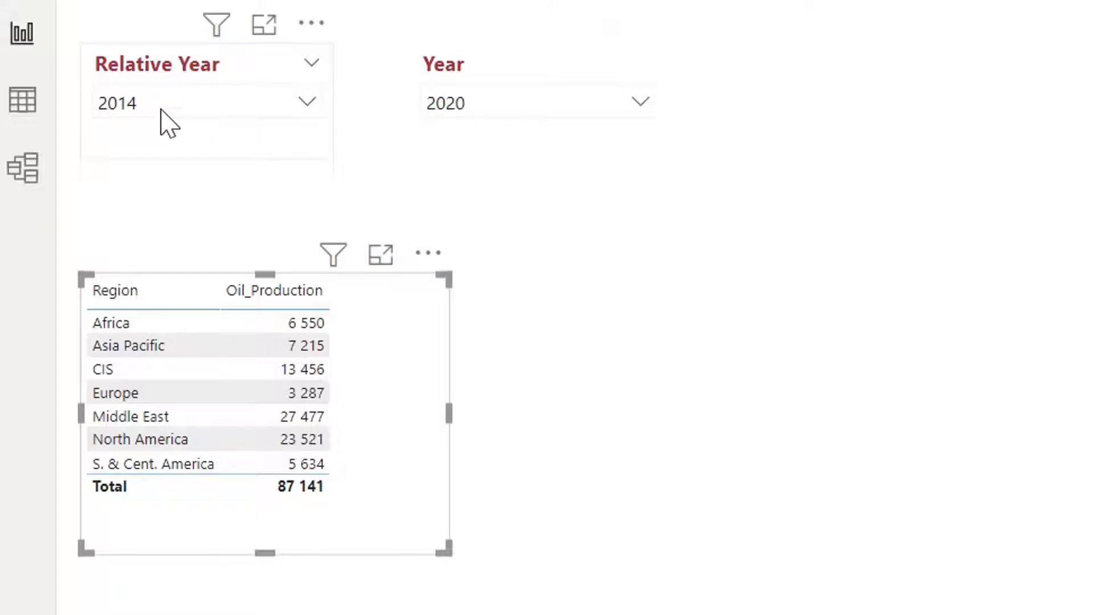
Display the Oil_Production measure's formula and select 2015 in the Relative Year slicer to test its effect on the table.
{"action": "left_click", "coordinate": [165, 72]}
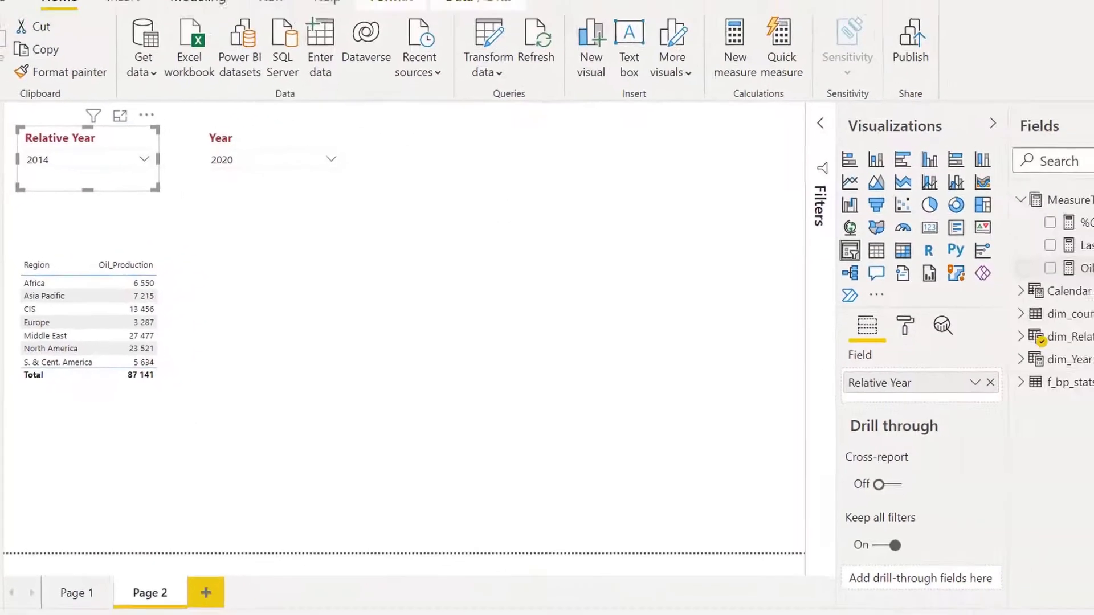
{"action": "left_click", "coordinate": [995, 279]}
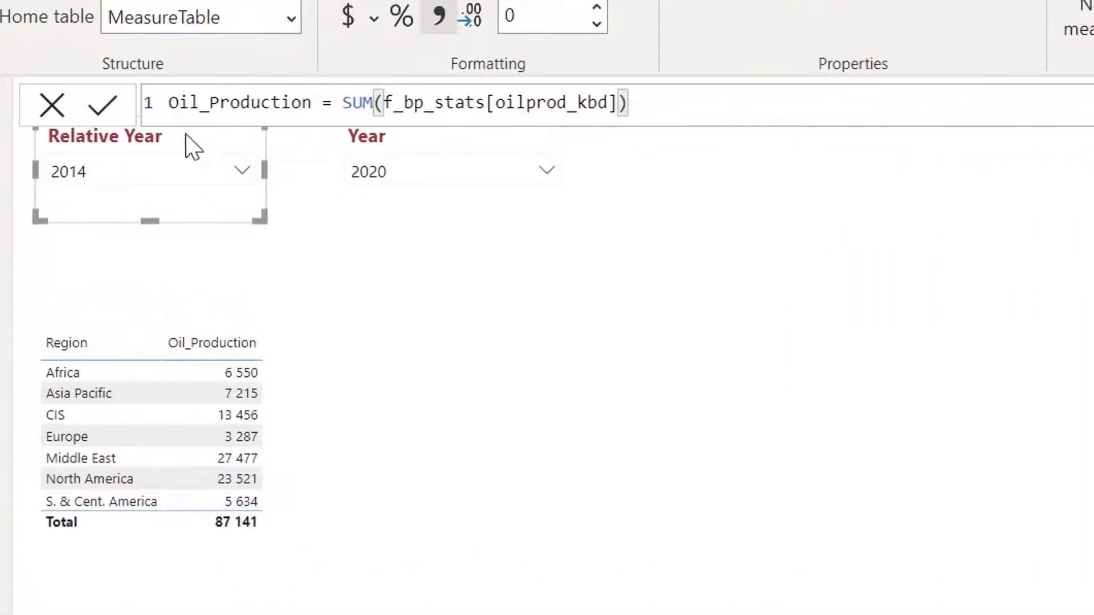
{"action": "left_click", "coordinate": [159, 173]}
{"action": "scroll", "coordinate": [118, 342], "scroll_direction": "down", "scroll_amount": 12}
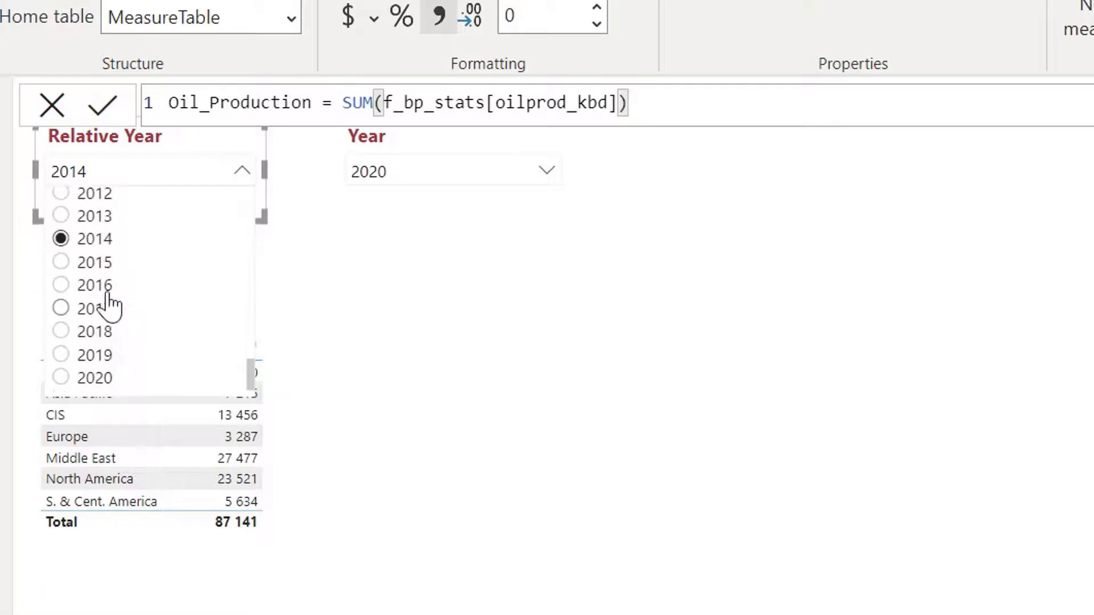
{"action": "left_click", "coordinate": [93, 262]}
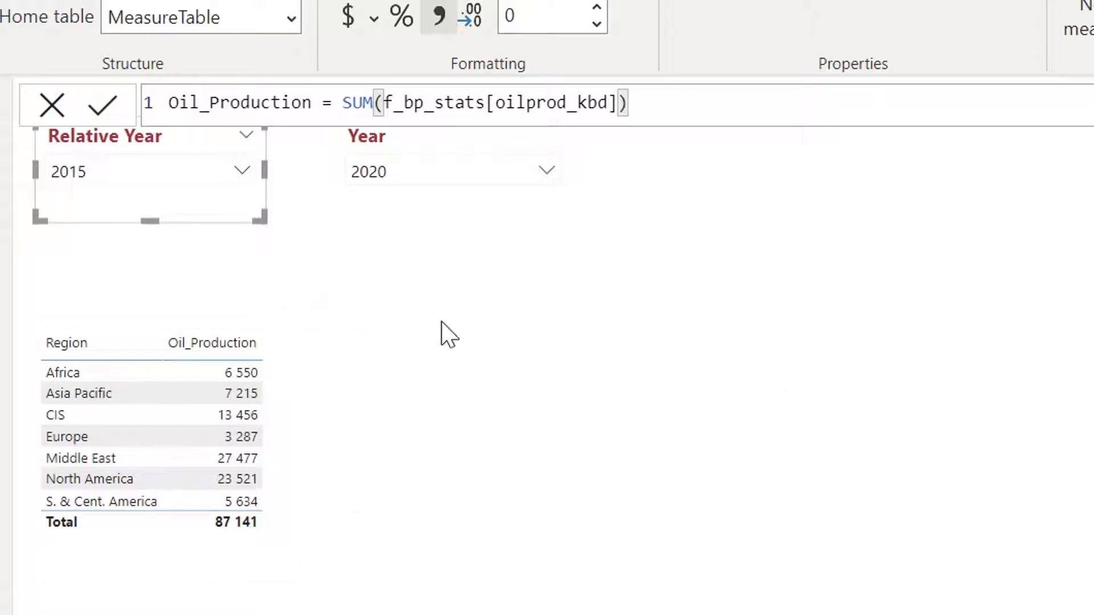
{"action": "left_click", "coordinate": [271, 232]}
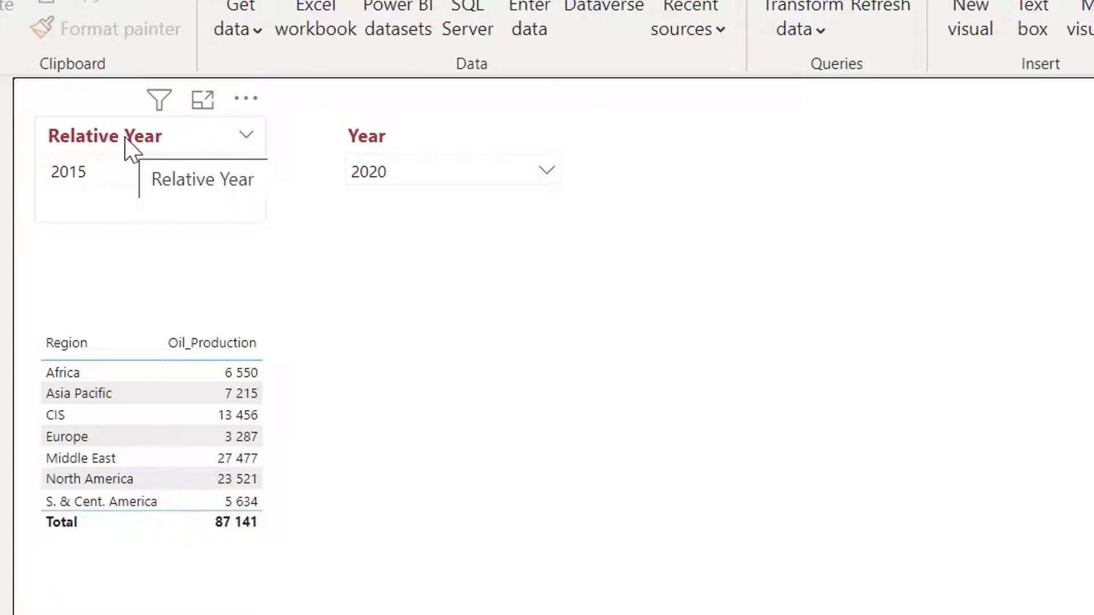
Start wrapping the SUM expression of the Oil_Production measure in a CALCULATE function.
{"action": "left_click", "coordinate": [1065, 292]}
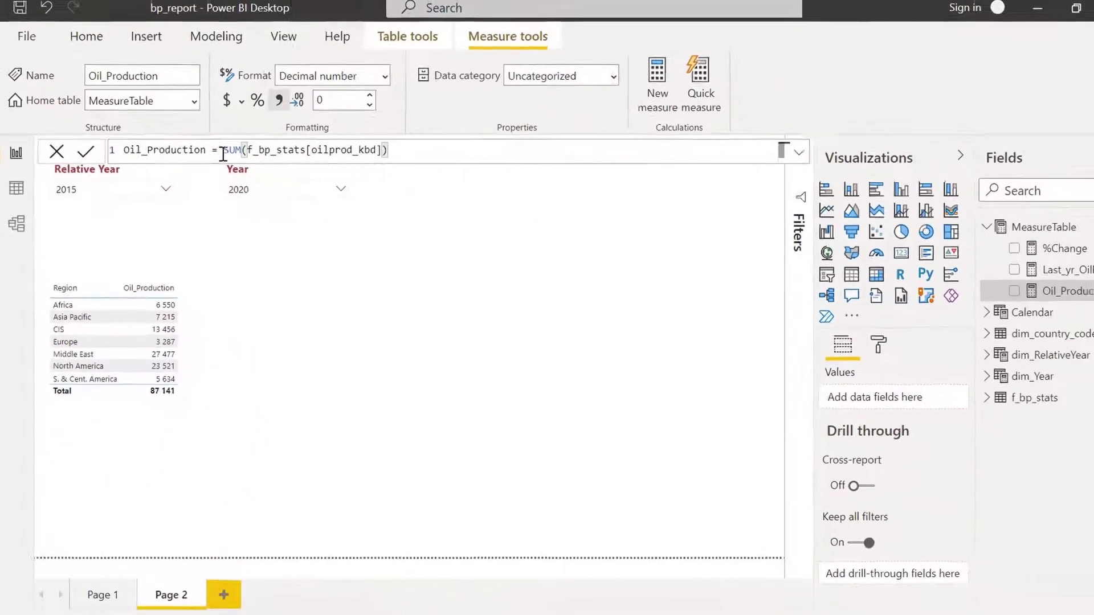
{"action": "left_click", "coordinate": [223, 150]}
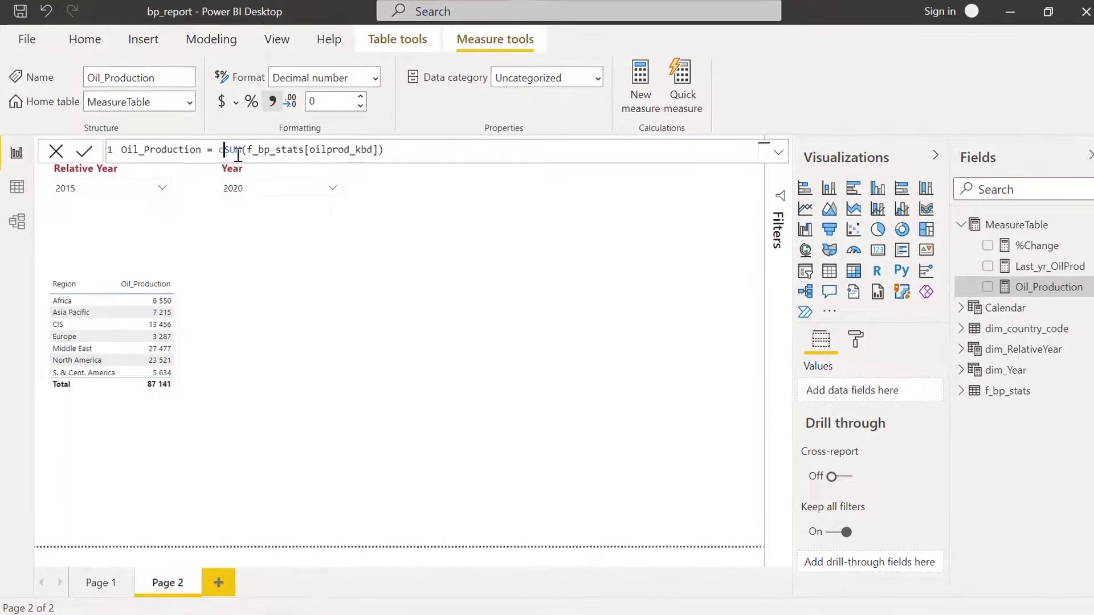
{"action": "type", "text": "CALCULATE("}
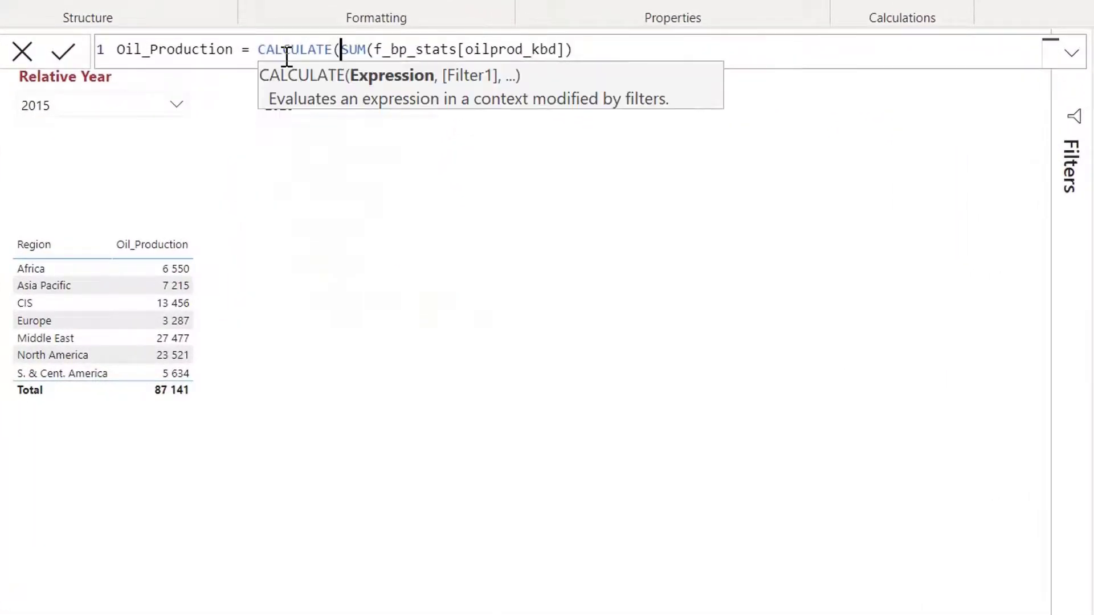
{"action": "left_click", "coordinate": [648, 54]}
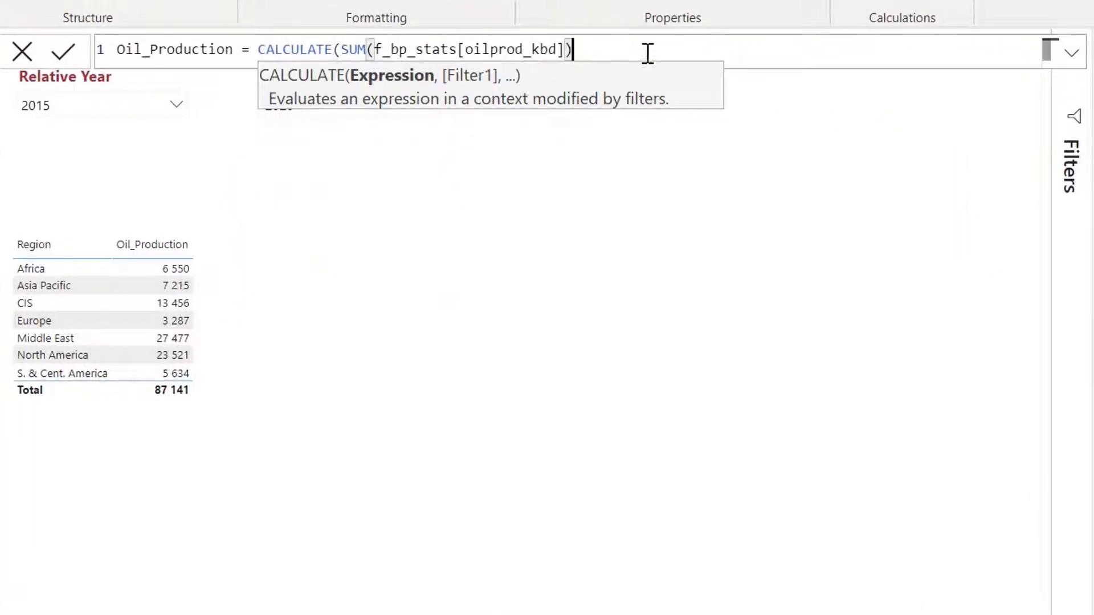
{"action": "left_click_drag", "start_coordinate": [613, 51], "coordinate": [358, 48]}
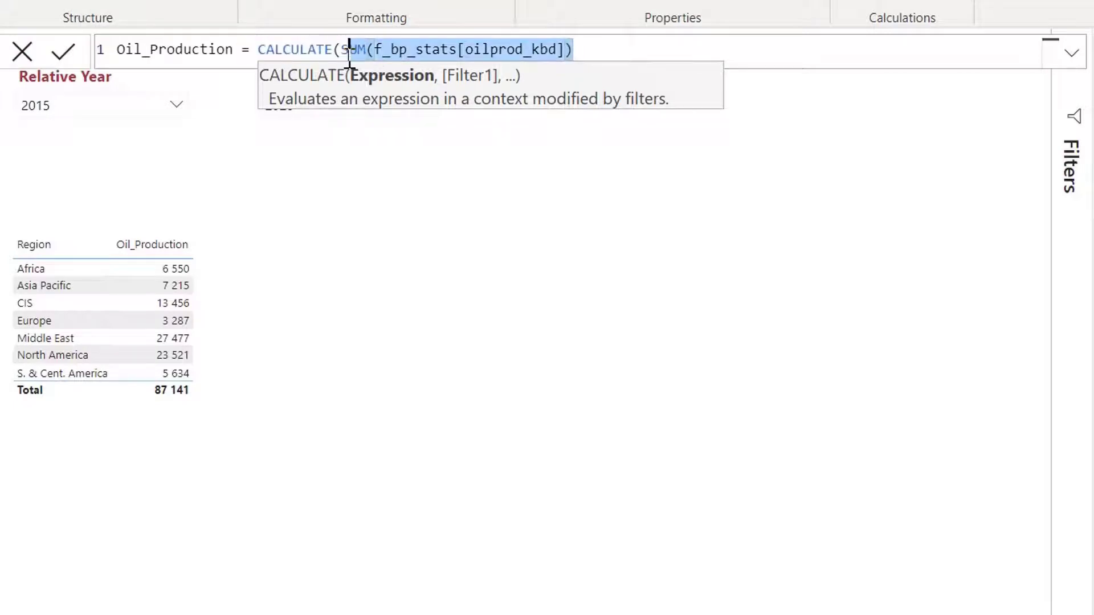
{"action": "left_click", "coordinate": [598, 49]}
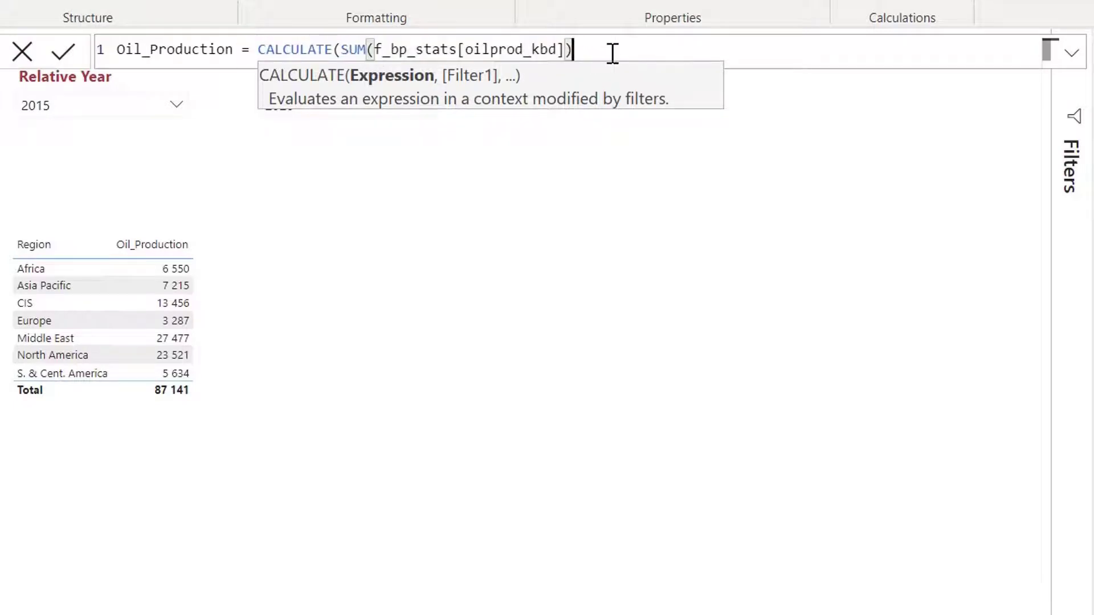
Complete the Oil_Production CALCULATE with a USERELATIONSHIP filter linking dim_RelativeYear[Year] to f_bp_stats[Year].
{"action": "type", "text": ",user"}
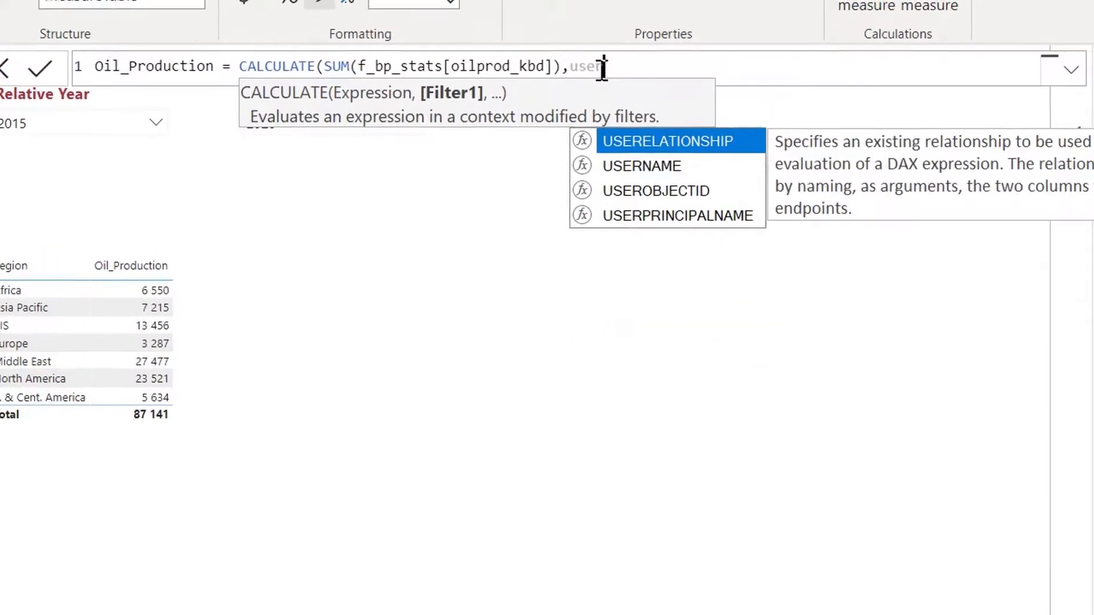
{"action": "key", "text": "Tab"}
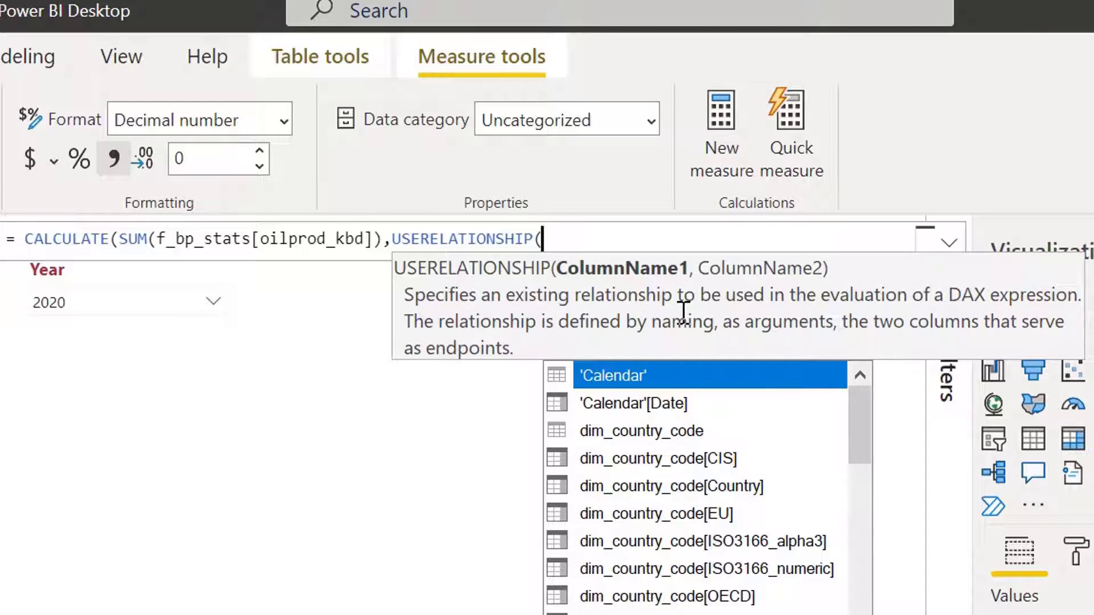
{"action": "type", "text": "re"}
{"action": "key", "text": "Down"}
{"action": "key", "text": "Down"}
{"action": "key", "text": "Down"}
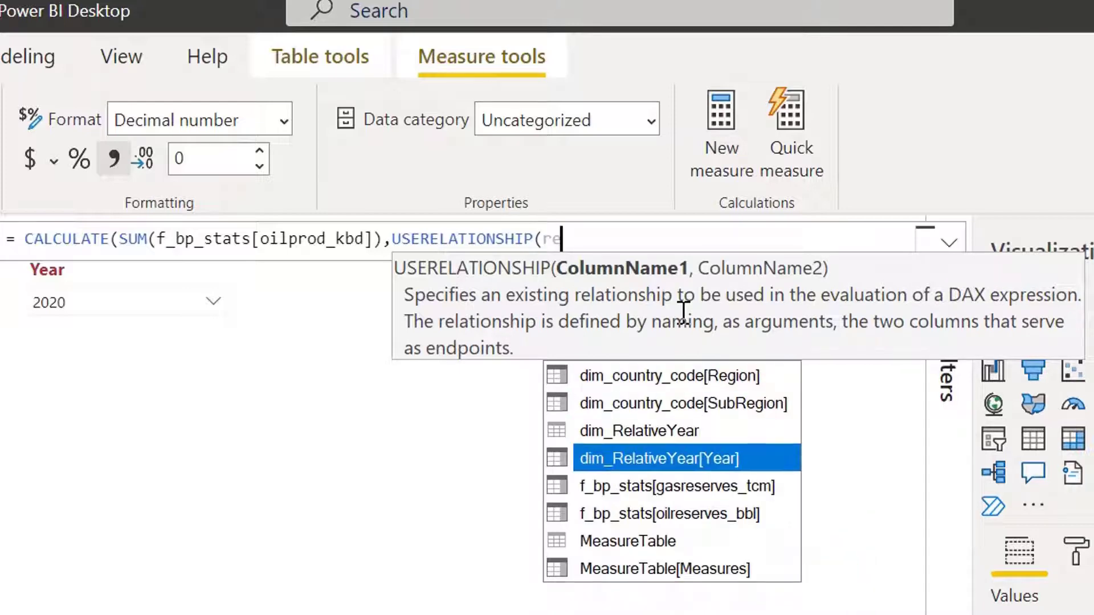
{"action": "key", "text": "Tab"}
{"action": "type", "text": ",f"}
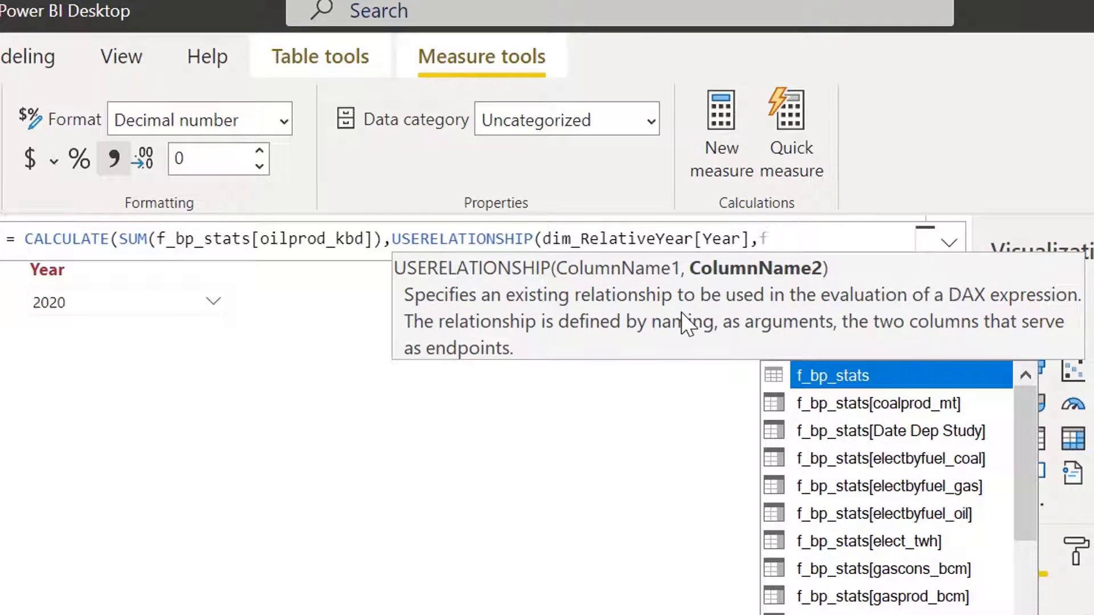
{"action": "scroll", "coordinate": [928, 536], "scroll_direction": "down", "scroll_amount": 3}
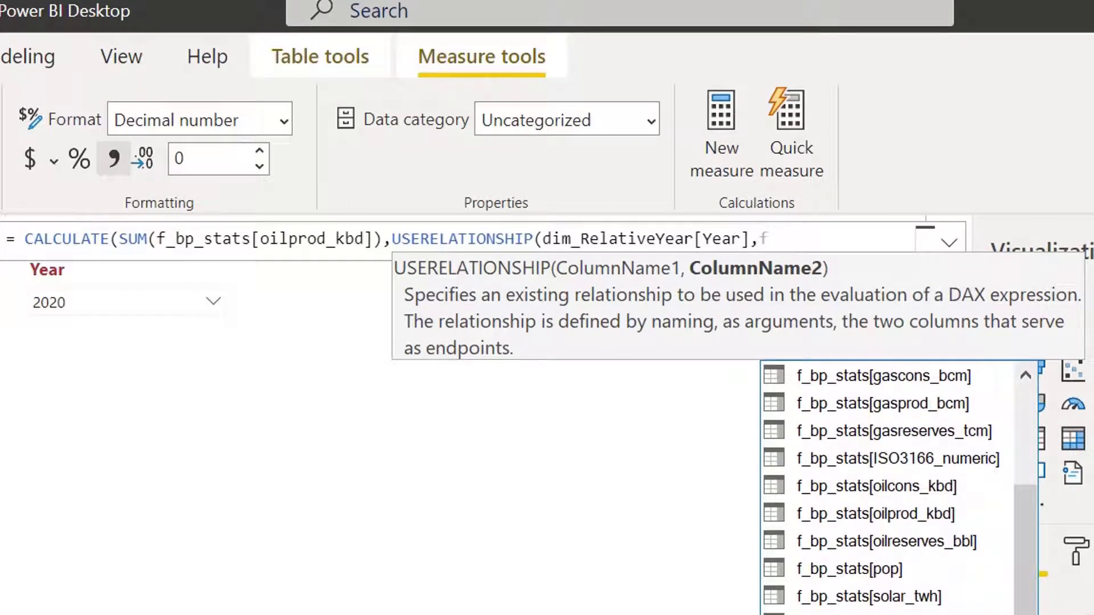
{"action": "left_click", "coordinate": [915, 495]}
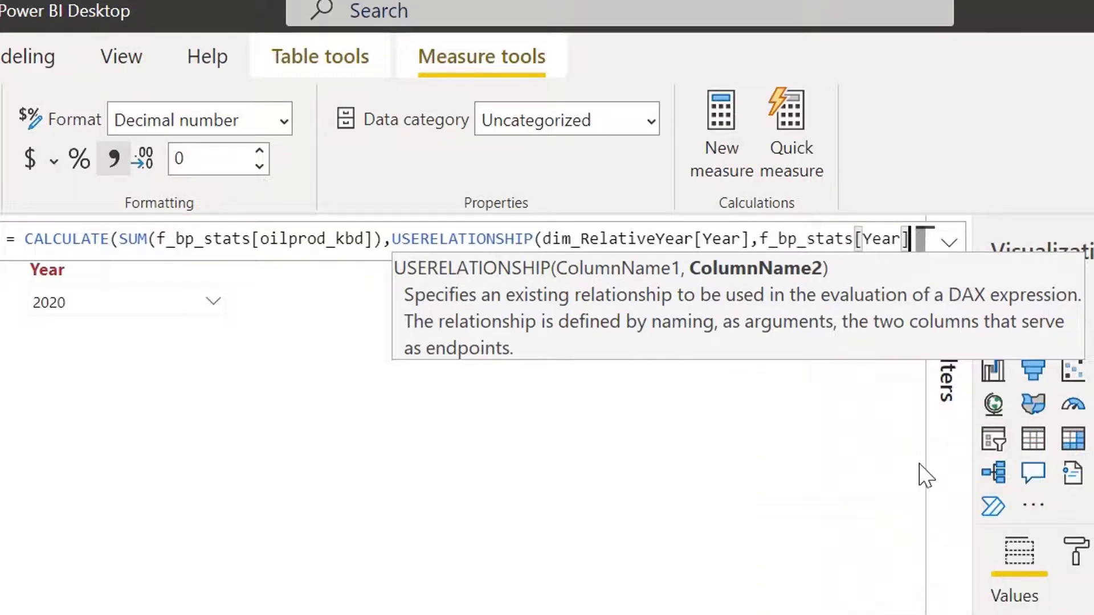
{"action": "type", "text": ")"}
{"action": "type", "text": ")"}
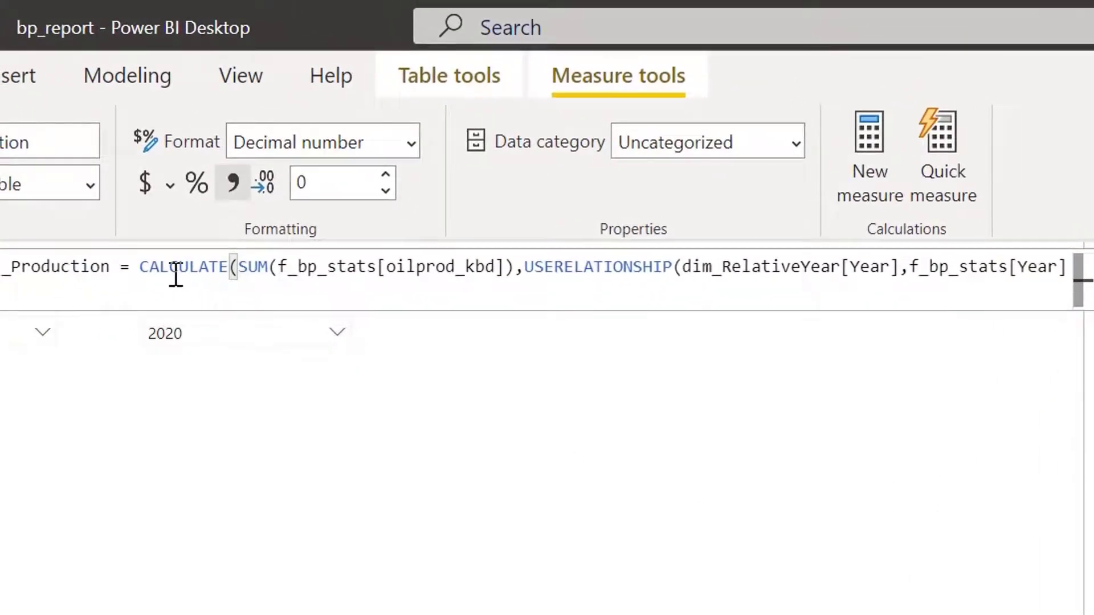
Review the arguments of the Oil_Production formula, commit it, and check the selection in the Year slicer.
{"action": "left_click", "coordinate": [504, 274]}
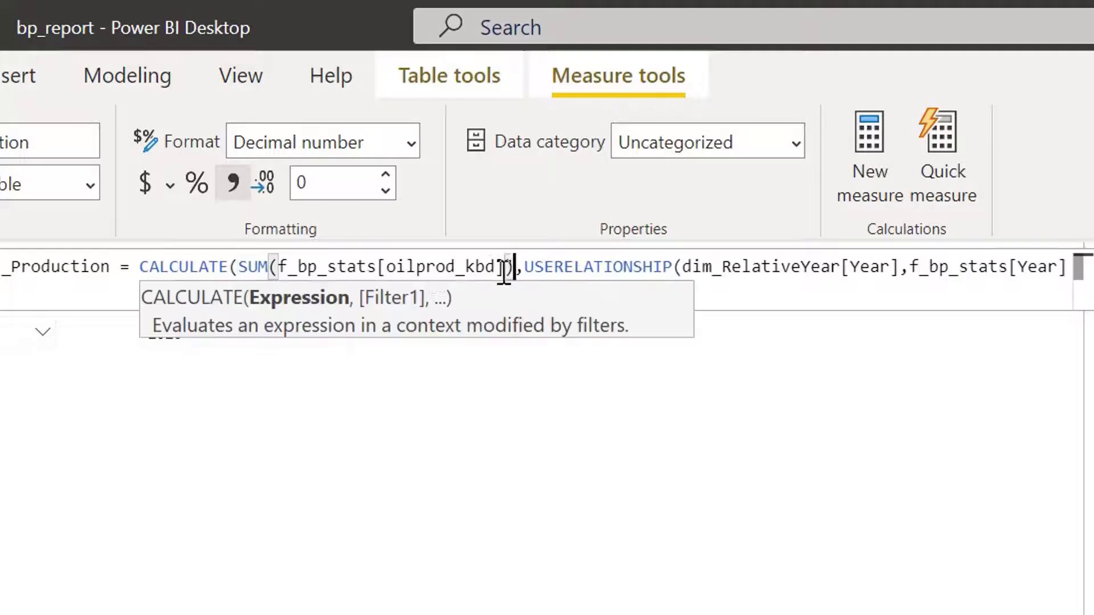
{"action": "left_click_drag", "start_coordinate": [504, 273], "coordinate": [282, 253]}
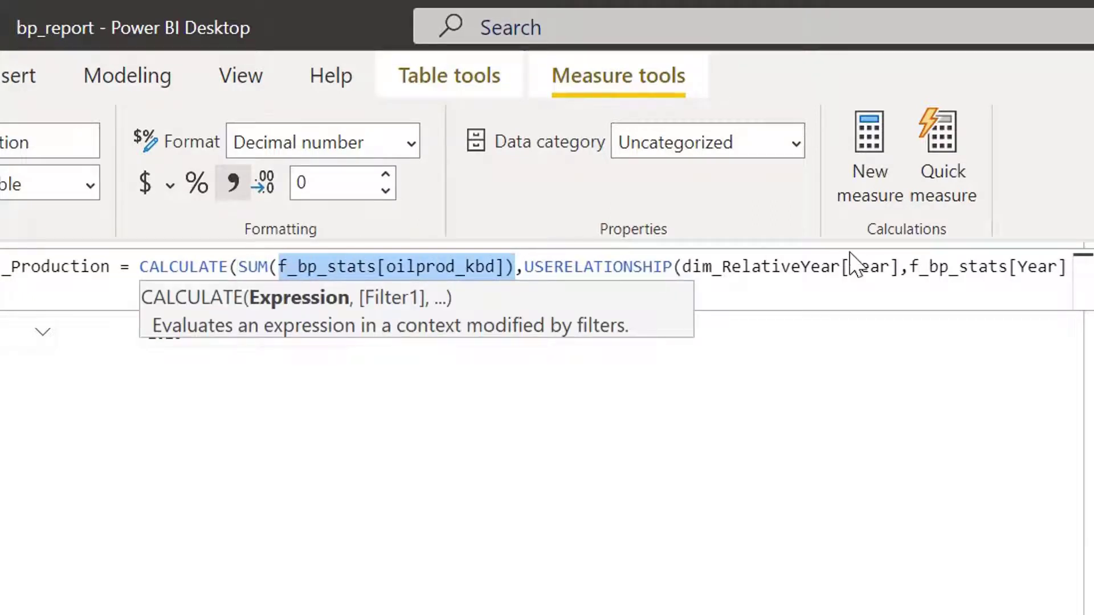
{"action": "left_click", "coordinate": [719, 266]}
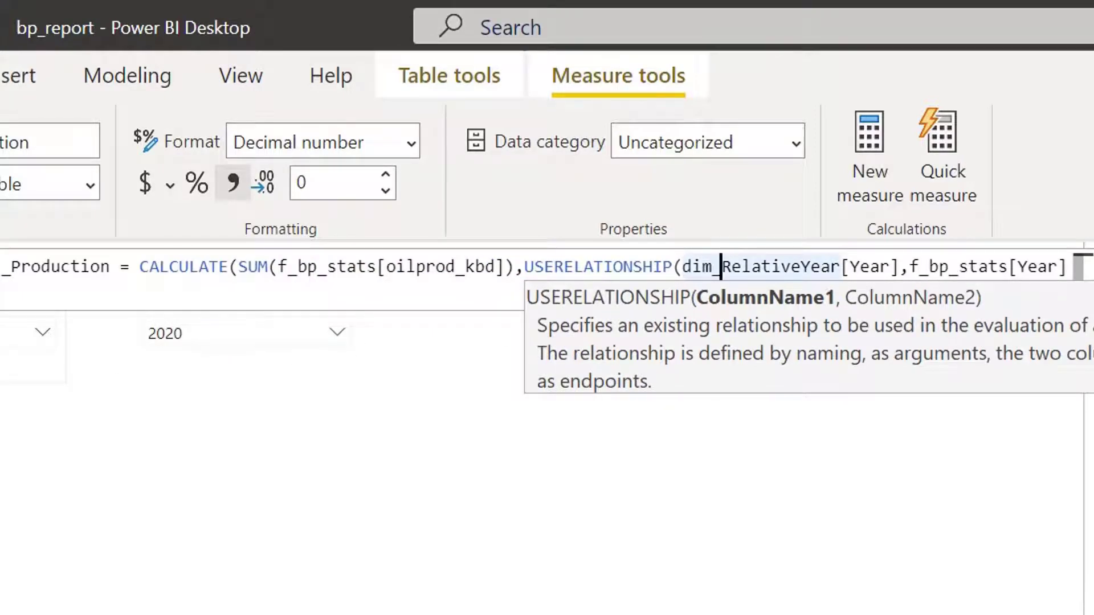
{"action": "left_click", "coordinate": [64, 291]}
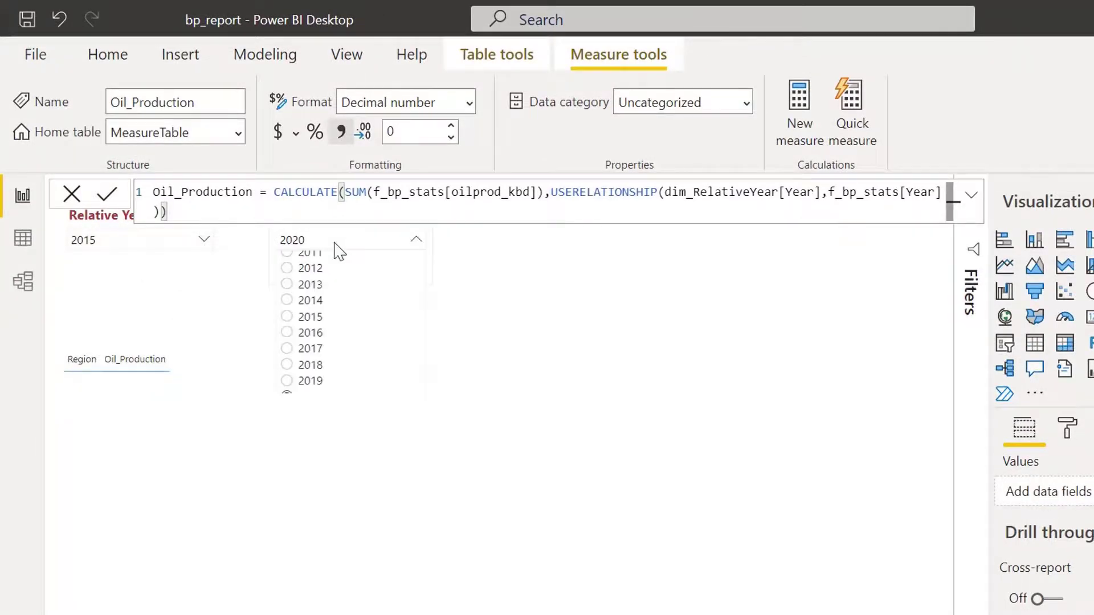
{"action": "left_click", "coordinate": [439, 261]}
{"action": "left_click", "coordinate": [399, 245]}
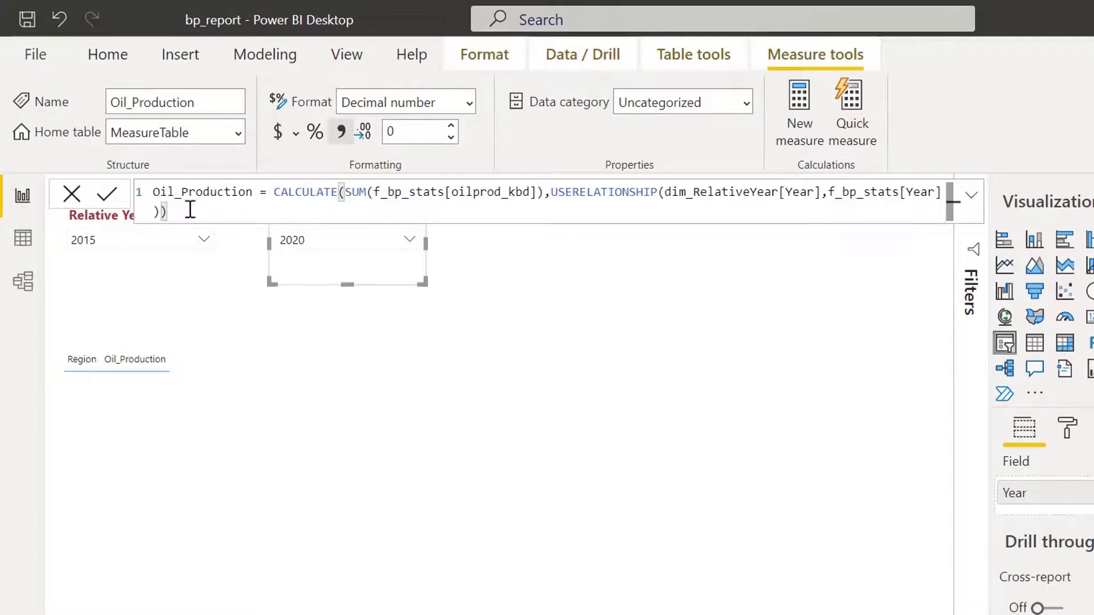
{"action": "left_click", "coordinate": [555, 328]}
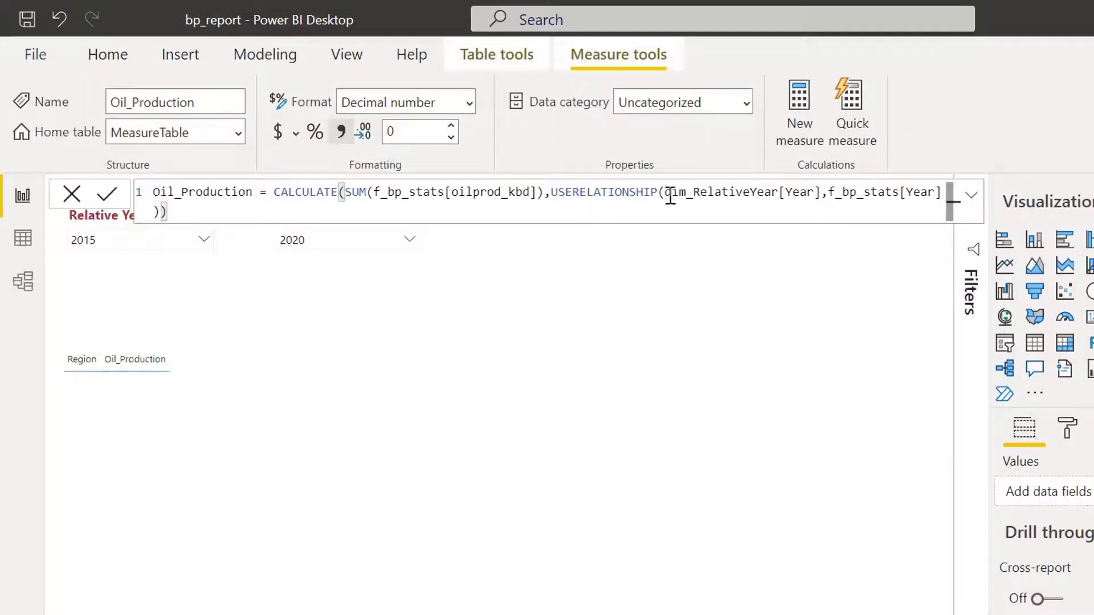
Add ALL(dim_Year) as a further filter in the Oil_Production CALCULATE and commit the measure.
{"action": "left_click", "coordinate": [728, 192]}
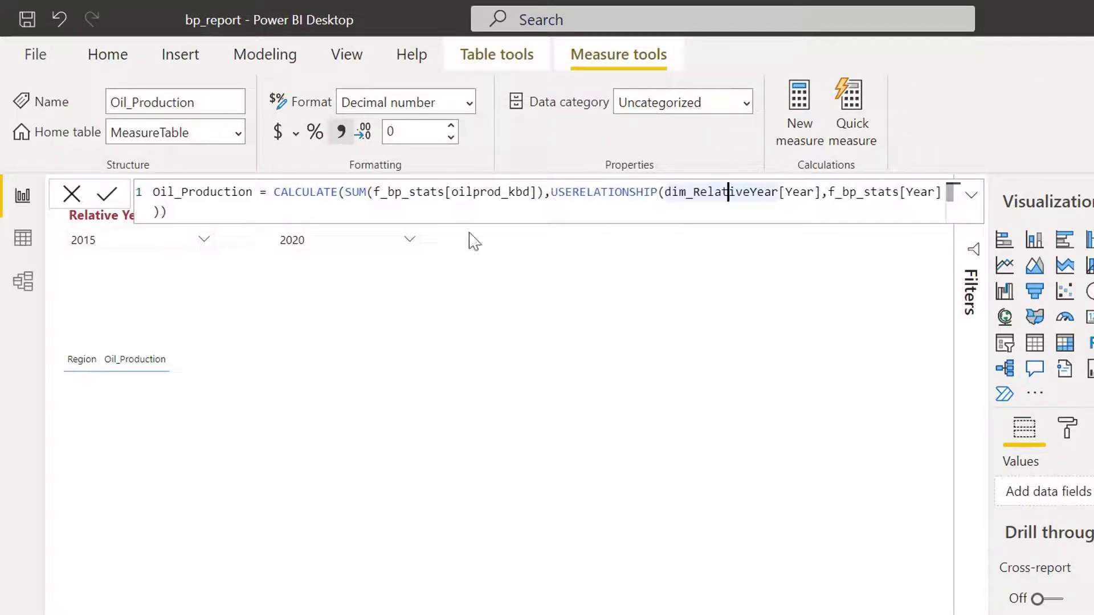
{"action": "left_click", "coordinate": [160, 211]}
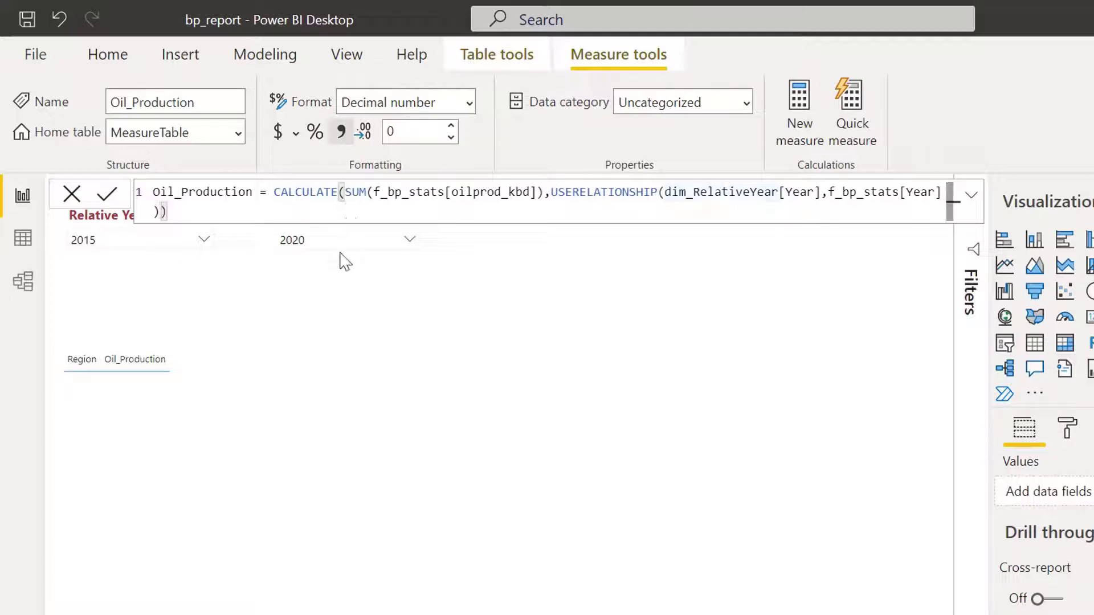
{"action": "type", "text": ",all("}
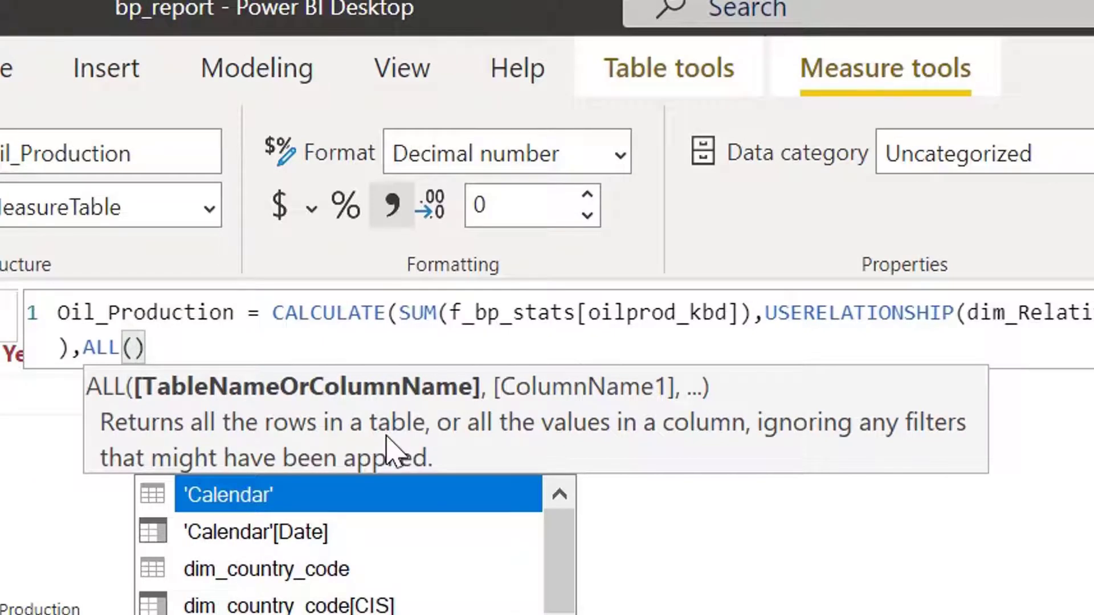
{"action": "type", "text": "dim"}
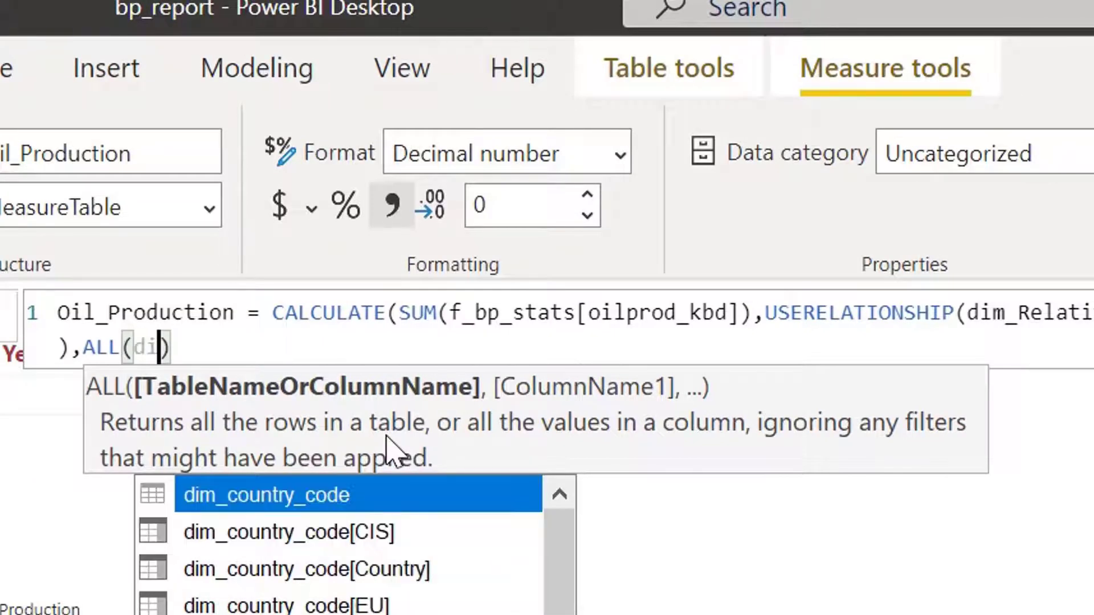
{"action": "scroll", "coordinate": [353, 542], "scroll_direction": "down", "scroll_amount": 1}
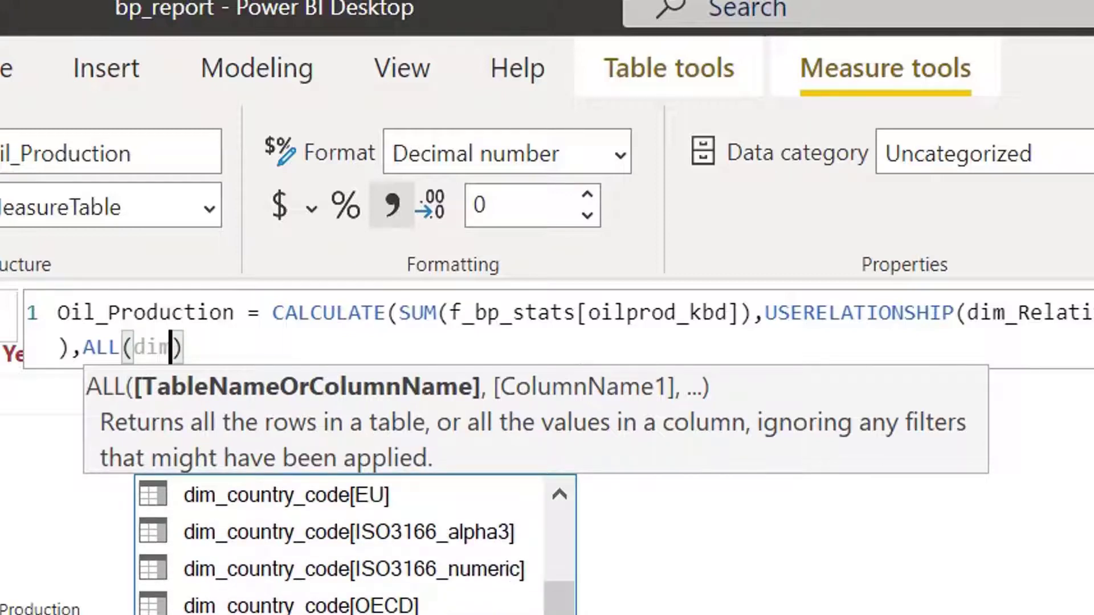
{"action": "key", "text": "Delete"}
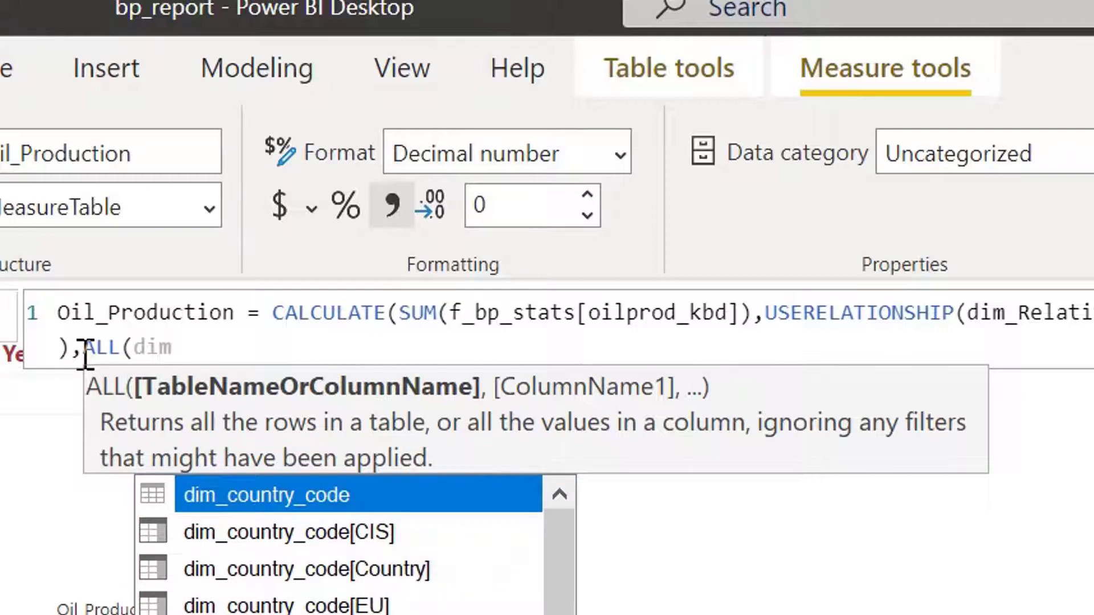
{"action": "type", "text": "_ye"}
{"action": "key", "text": "Tab"}
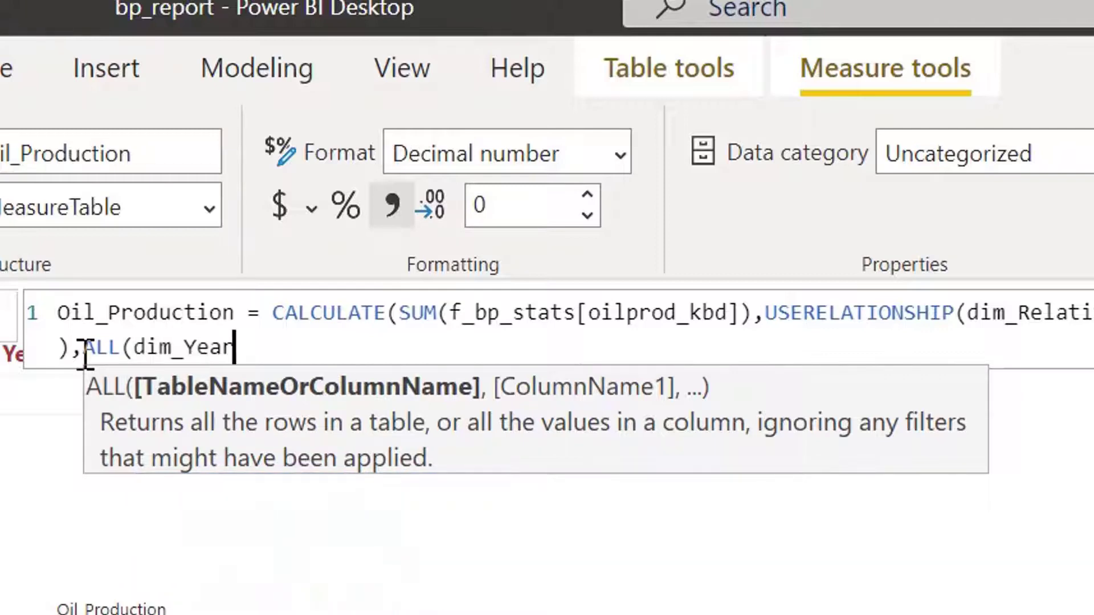
{"action": "type", "text": "))"}
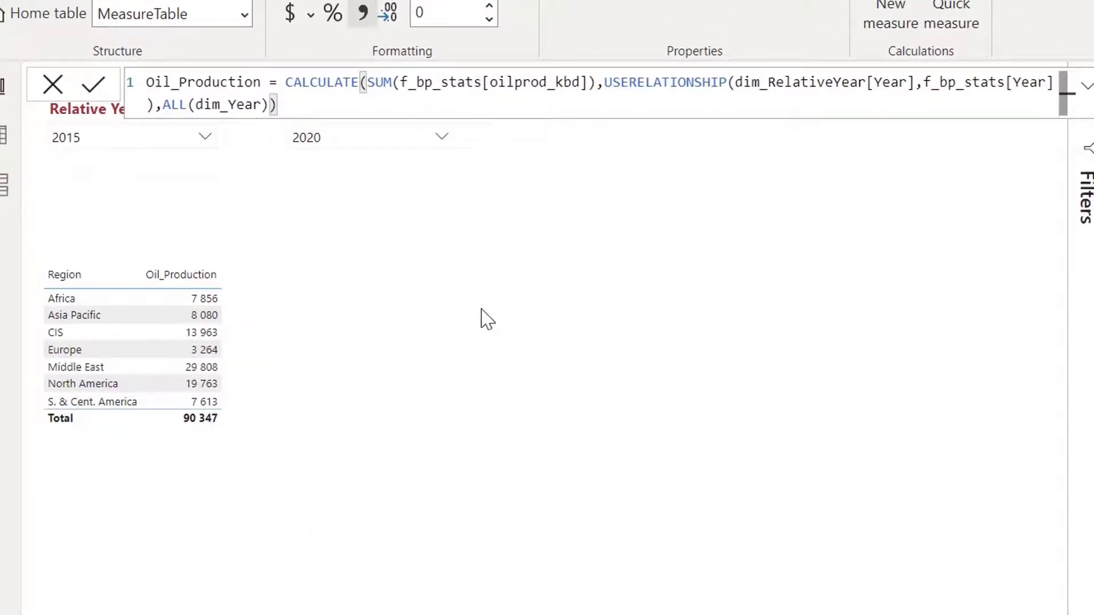
{"action": "left_click", "coordinate": [570, 326]}
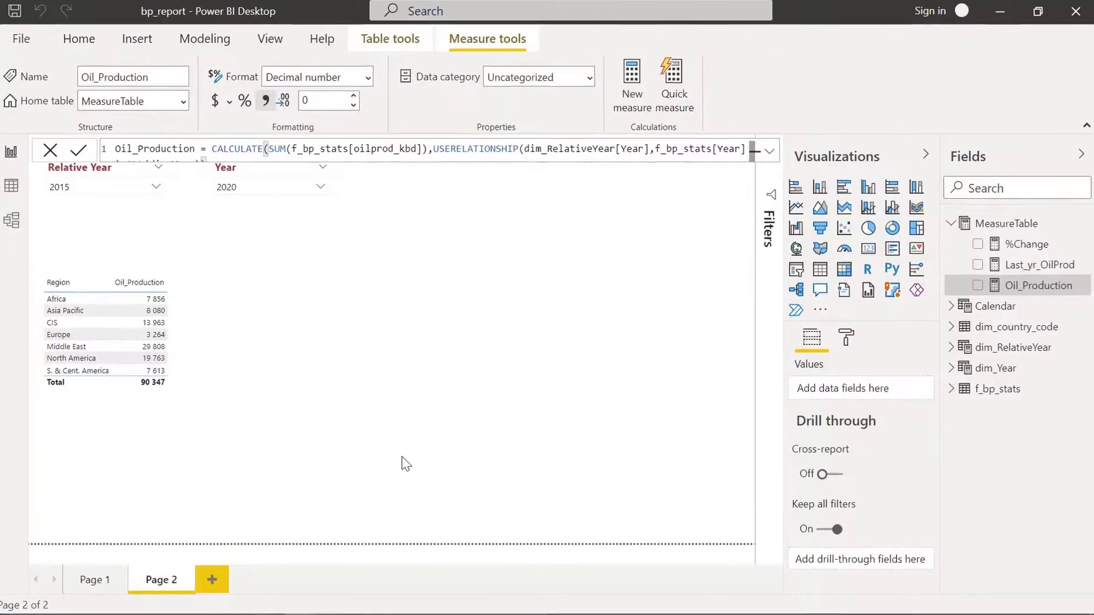
{"action": "left_click", "coordinate": [399, 456]}
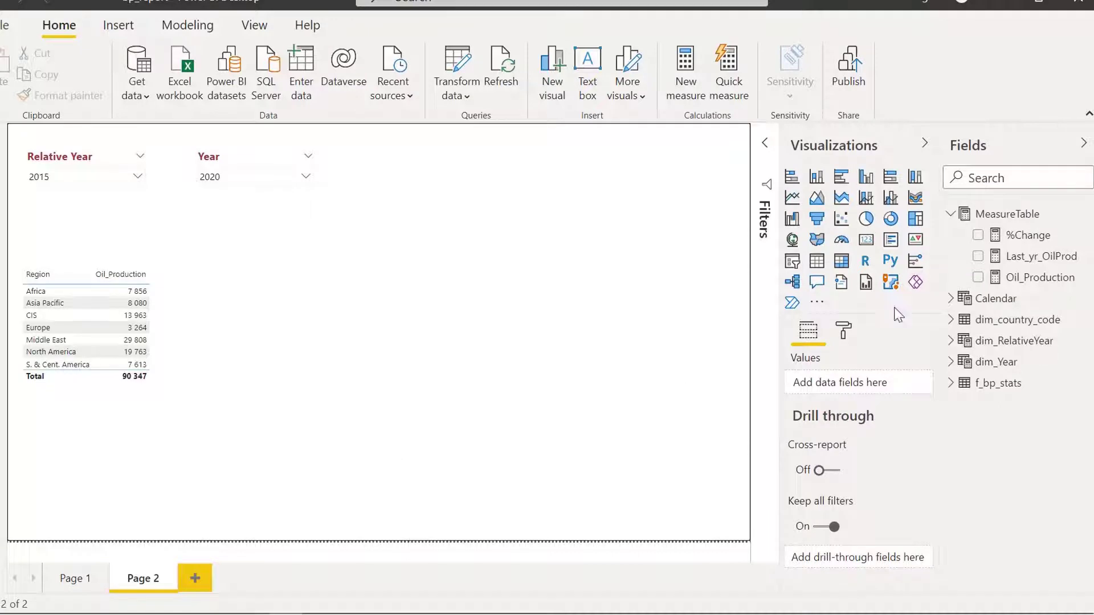
Copy the whole Oil_Production formula and reduce the measure back to SUM(f_bp_stats[oilprod_kbd]).
{"action": "left_click", "coordinate": [1028, 279]}
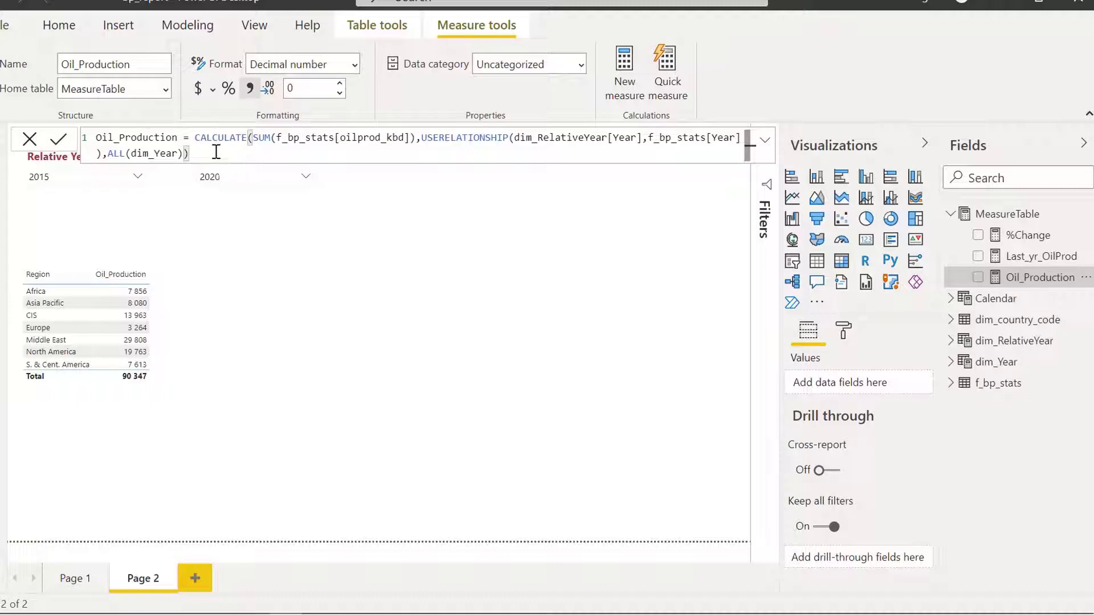
{"action": "left_click_drag", "start_coordinate": [216, 152], "coordinate": [91, 137]}
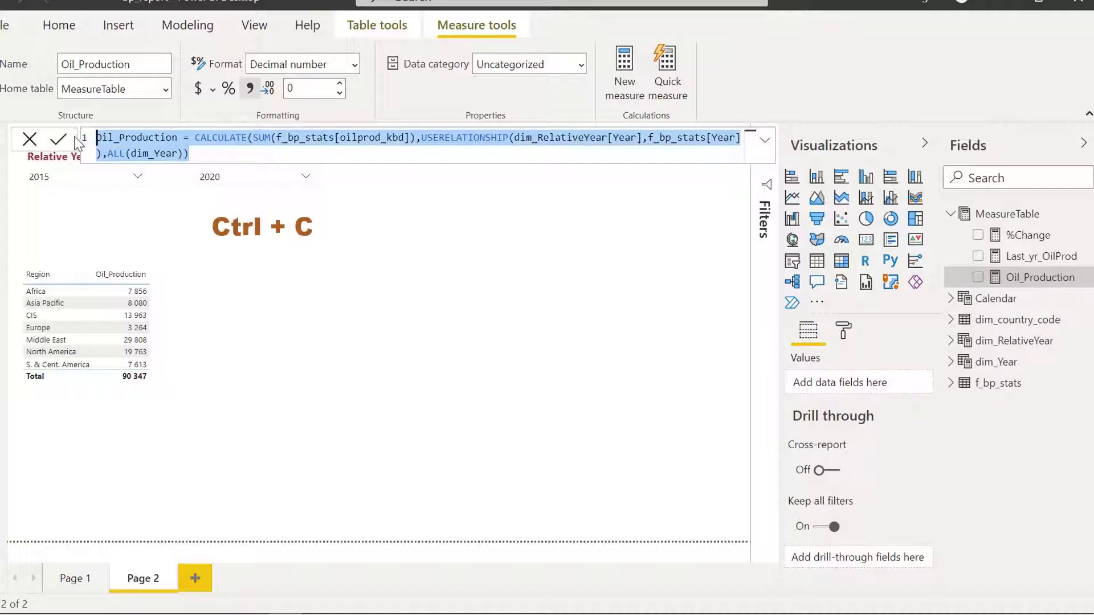
{"action": "left_click", "coordinate": [166, 149]}
{"action": "left_click_drag", "start_coordinate": [253, 138], "coordinate": [362, 138]}
{"action": "key", "text": "Delete"}
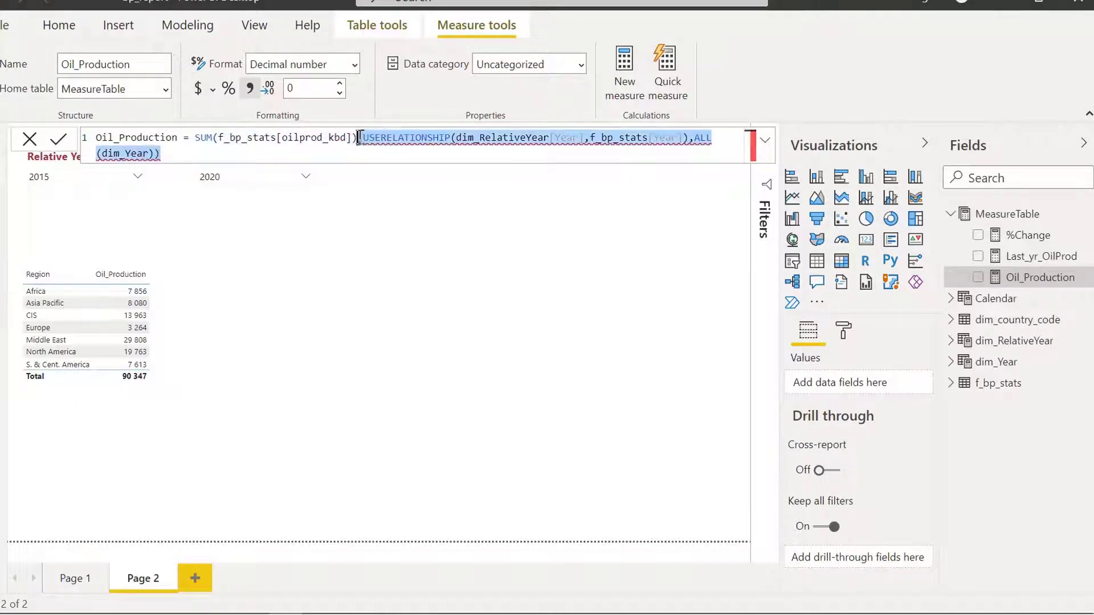
{"action": "key", "text": "Delete"}
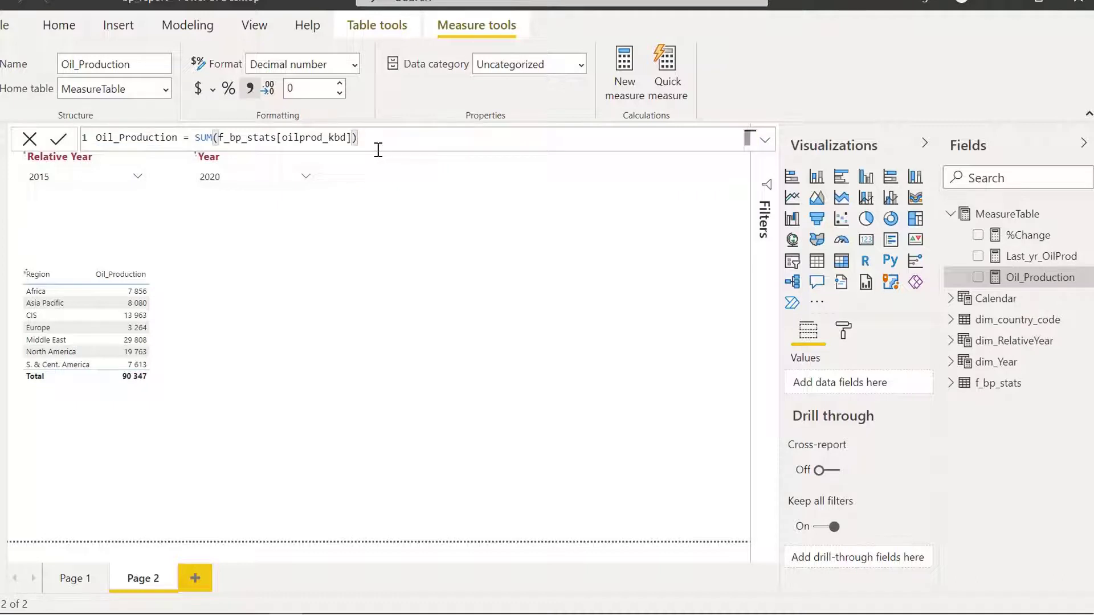
{"action": "key", "text": "Return"}
{"action": "left_click", "coordinate": [458, 287]}
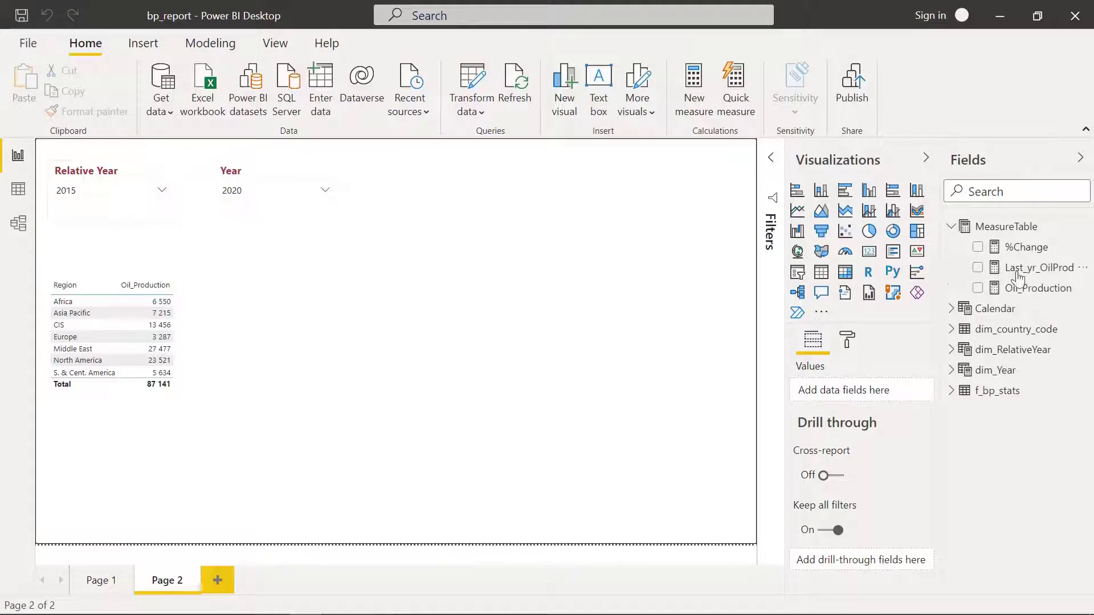
Replace BLANK() in the %Change measure with a variable prd set to [Oil_Production] on its own line.
{"action": "left_click", "coordinate": [1026, 247]}
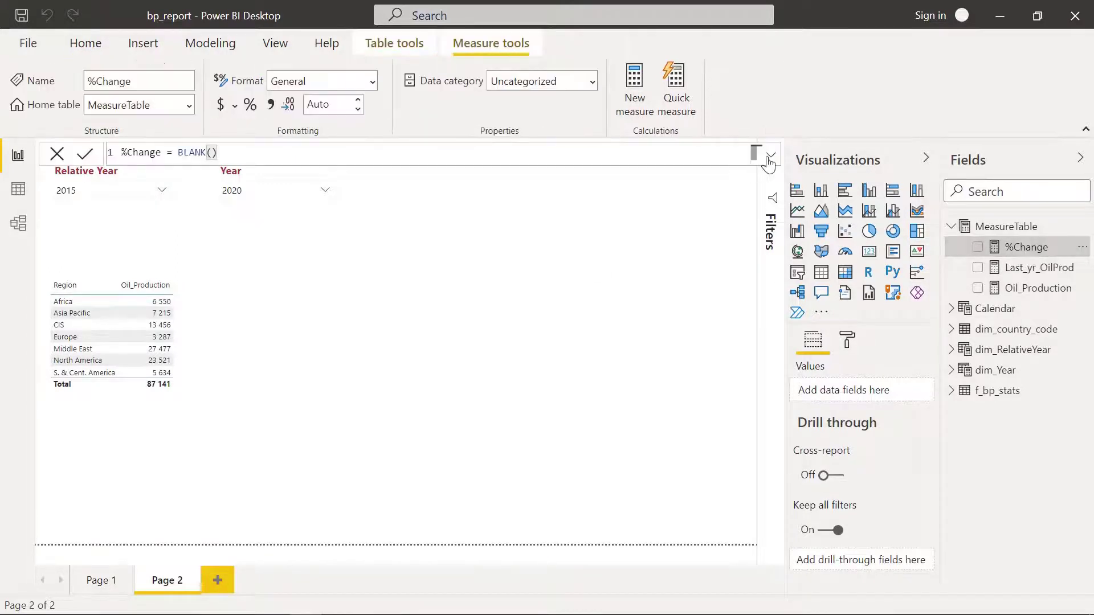
{"action": "left_click", "coordinate": [770, 155]}
{"action": "left_click_drag", "start_coordinate": [217, 152], "coordinate": [178, 152]}
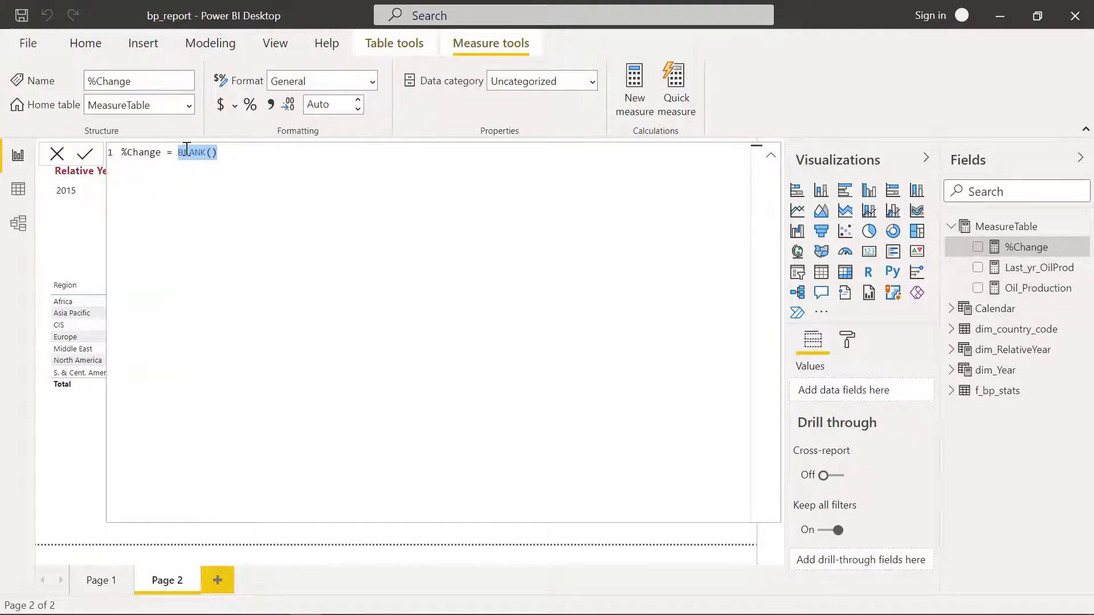
{"action": "key", "text": "BackSpace"}
{"action": "key", "text": "alt+Return"}
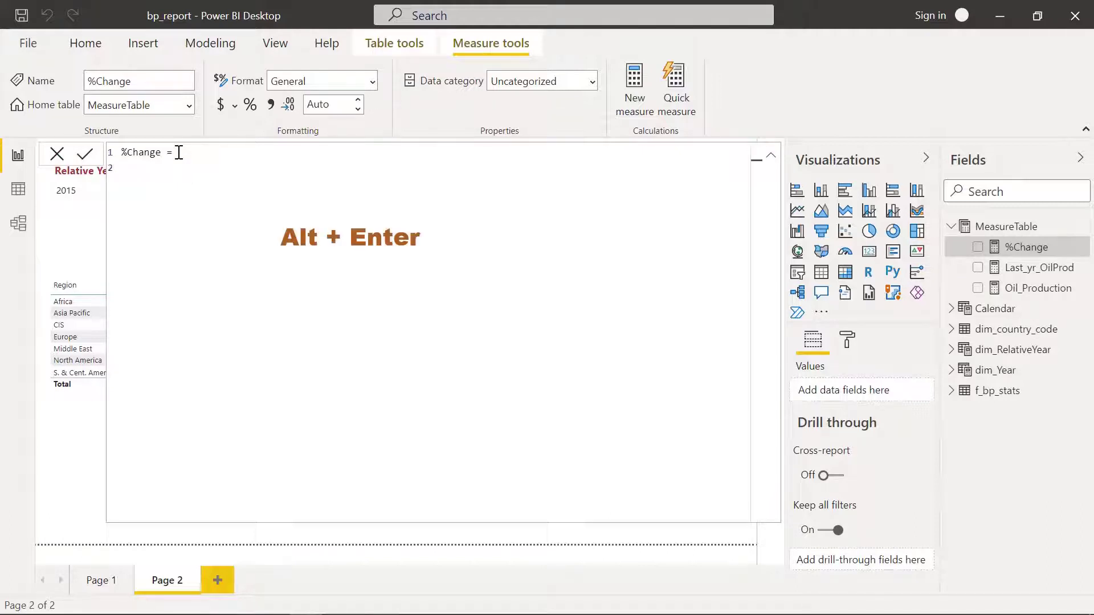
{"action": "type", "text": "var "}
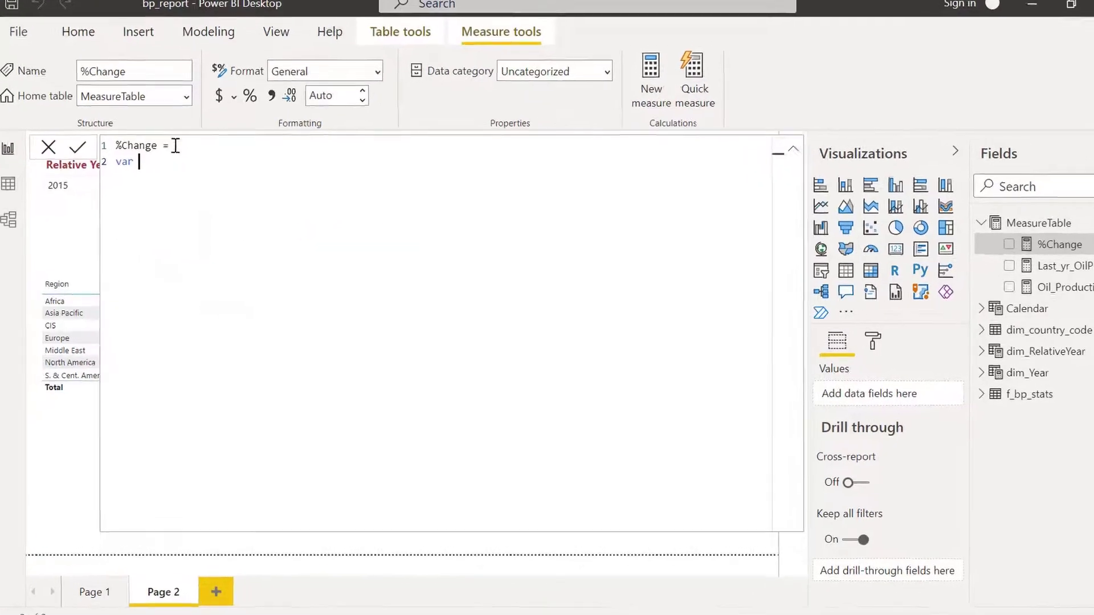
{"action": "type", "text": "prd "}
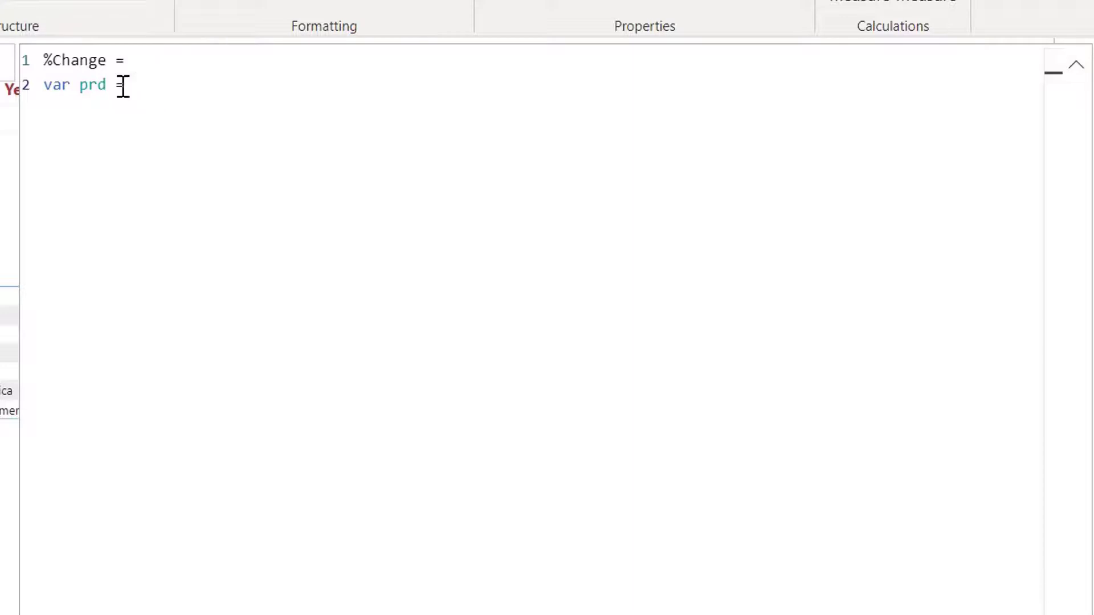
{"action": "type", "text": "= [Oil_Producti"}
{"action": "key", "text": "Tab"}
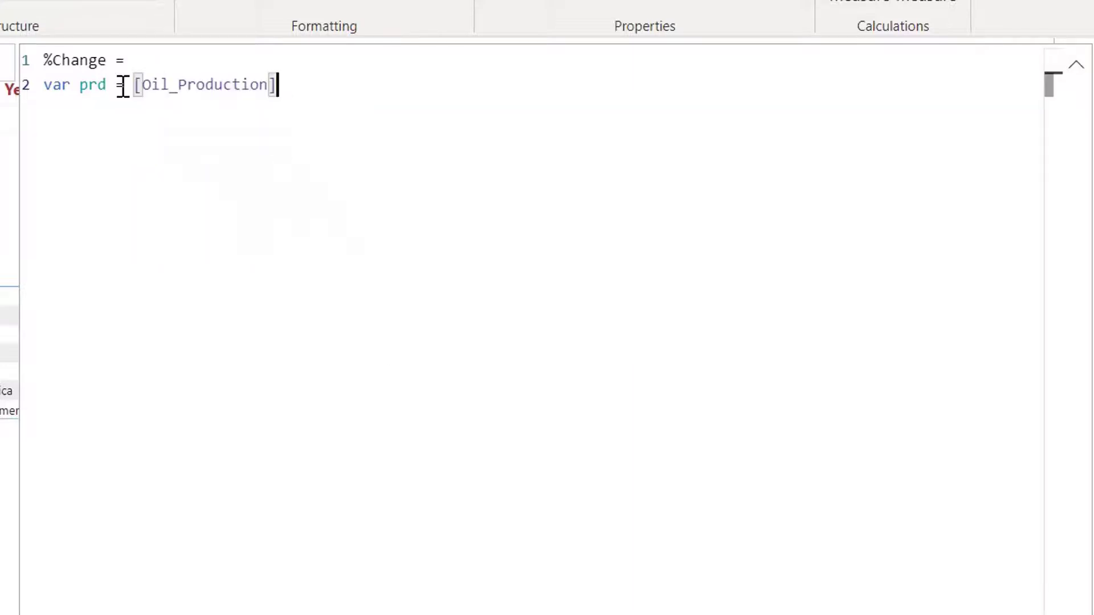
{"action": "key", "text": "Return"}
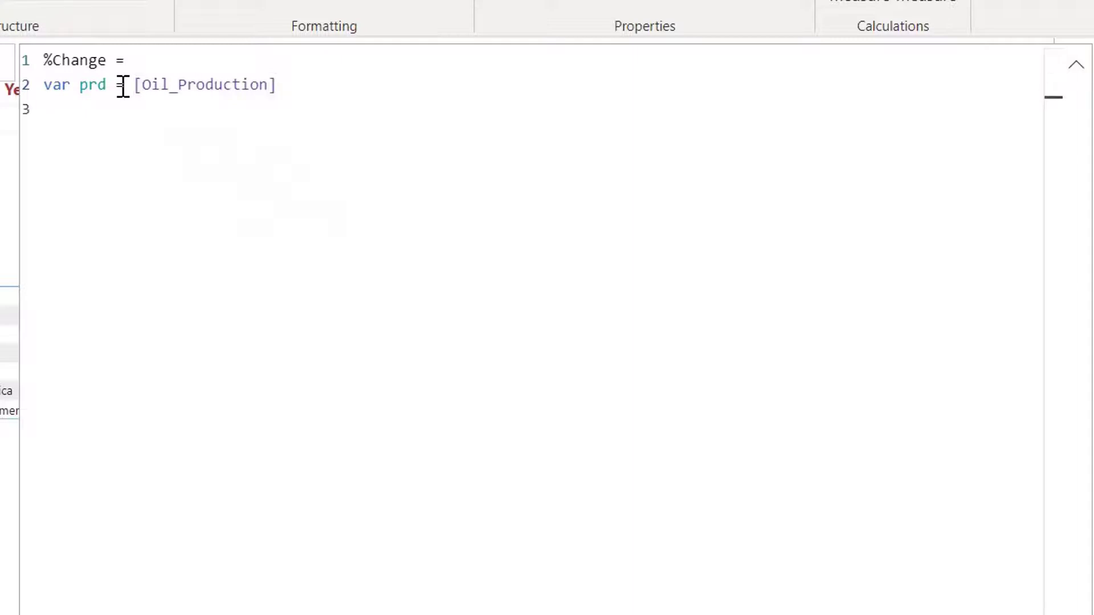
Add a variable relative_prd to %Change, set to the copied CALCULATE expression without its Oil_Production name.
{"action": "type", "text": "var relative_p"}
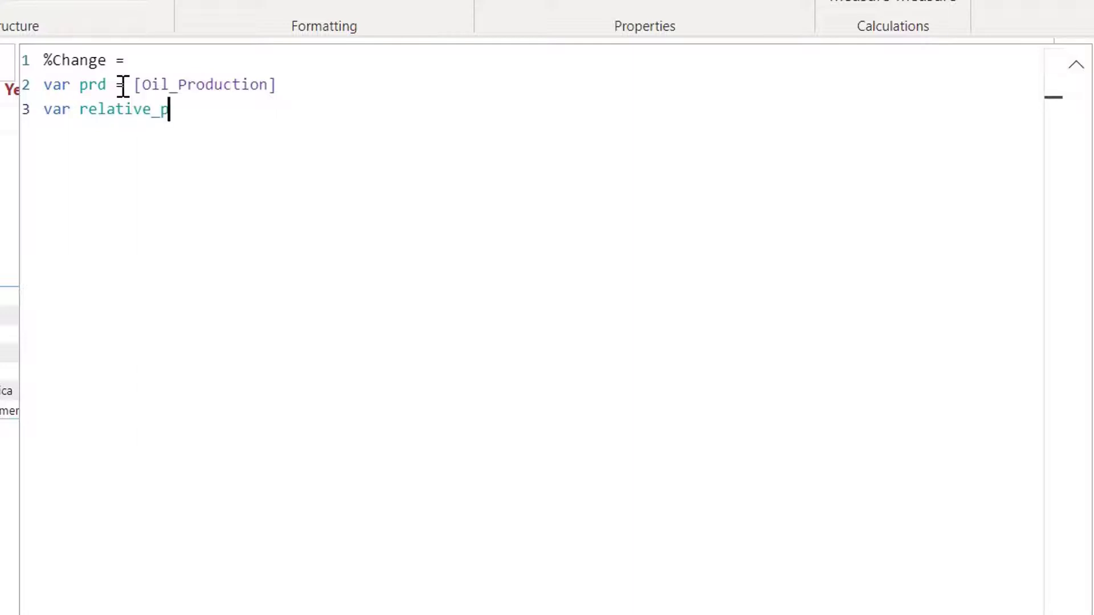
{"action": "type", "text": "rd ="}
{"action": "key", "text": "ctrl+v"}
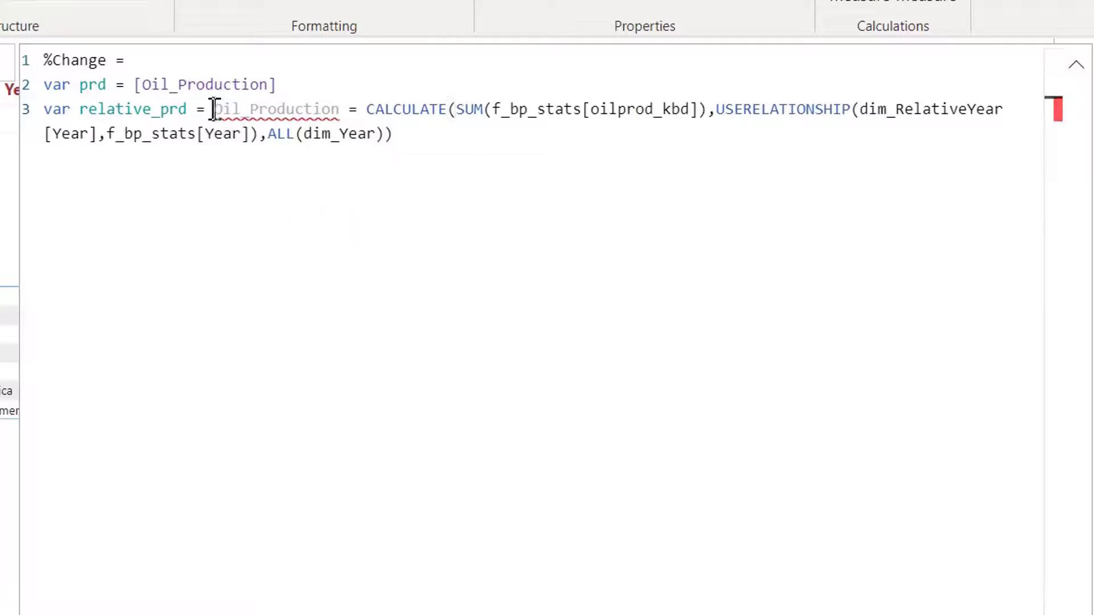
{"action": "left_click_drag", "start_coordinate": [213, 110], "coordinate": [357, 110]}
{"action": "key", "text": "BackSpace"}
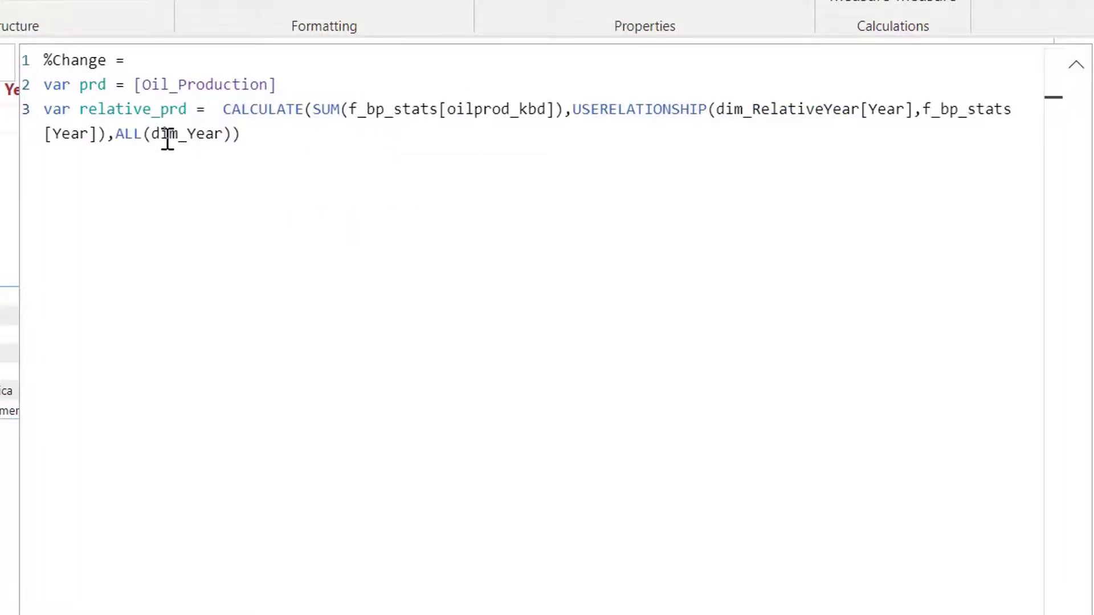
{"action": "key", "text": "BackSpace"}
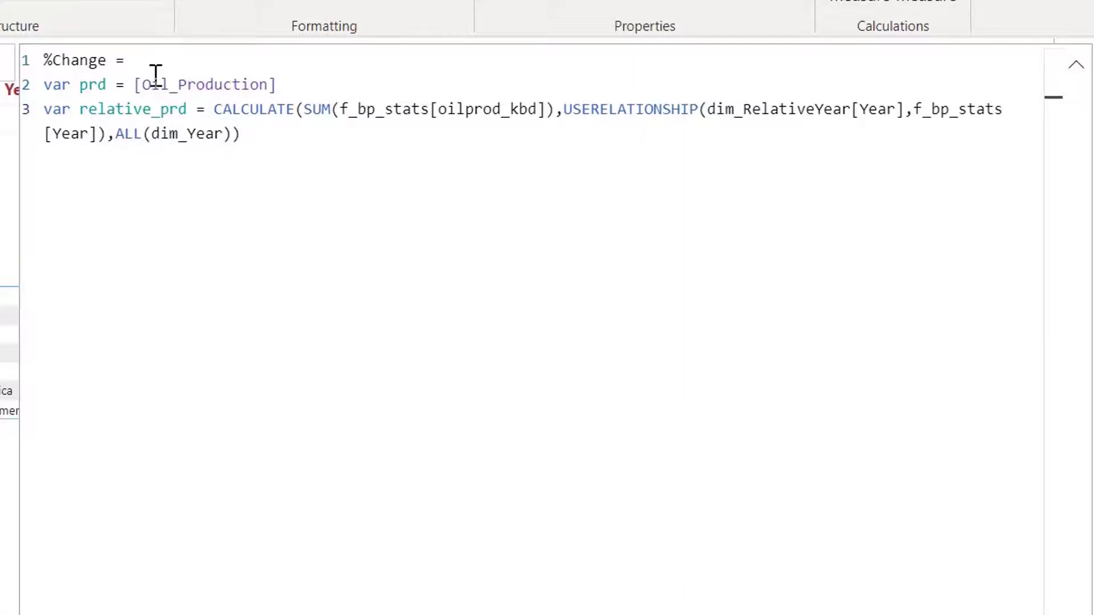
Add a return line to the %Change measure that divides prd by relative_prd.
{"action": "left_click", "coordinate": [255, 134]}
{"action": "key", "text": "Return"}
{"action": "type", "text": "return prd"}
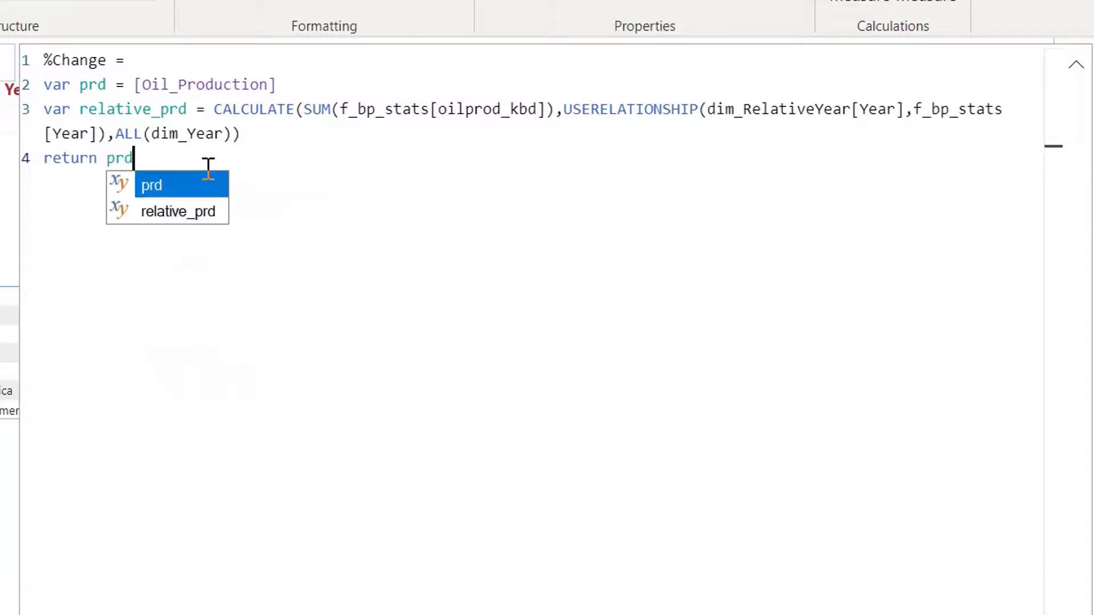
{"action": "key", "text": "Escape"}
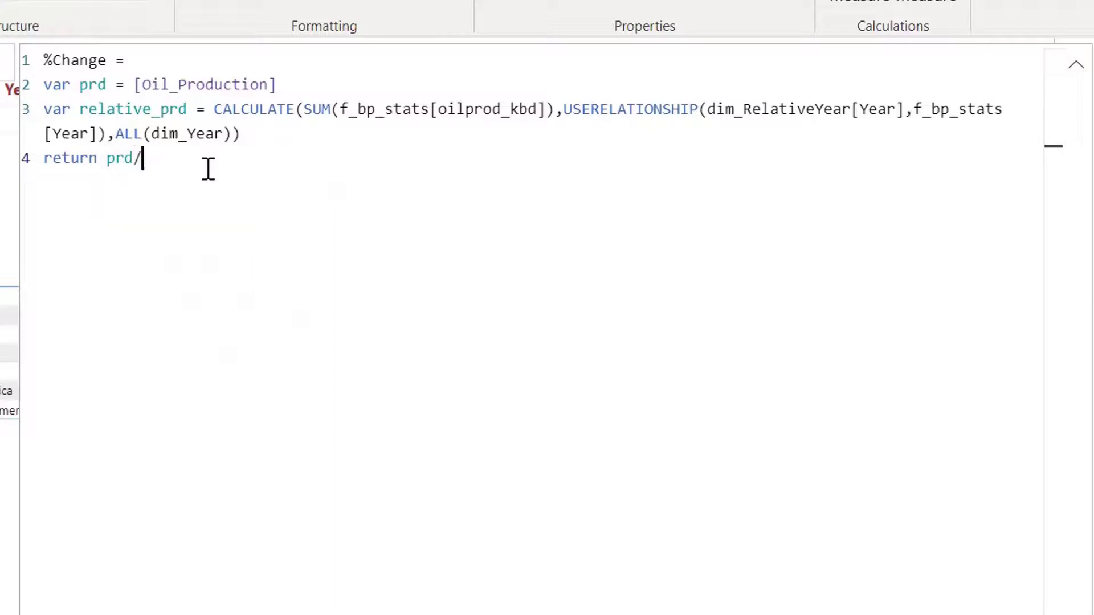
{"action": "type", "text": "/re"}
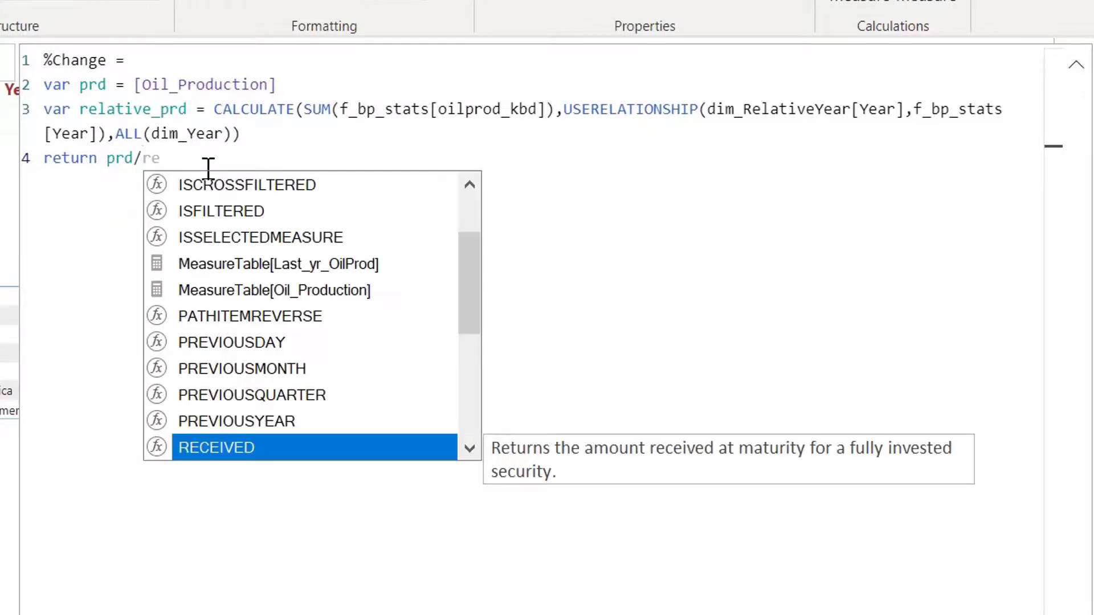
{"action": "type", "text": "lat"}
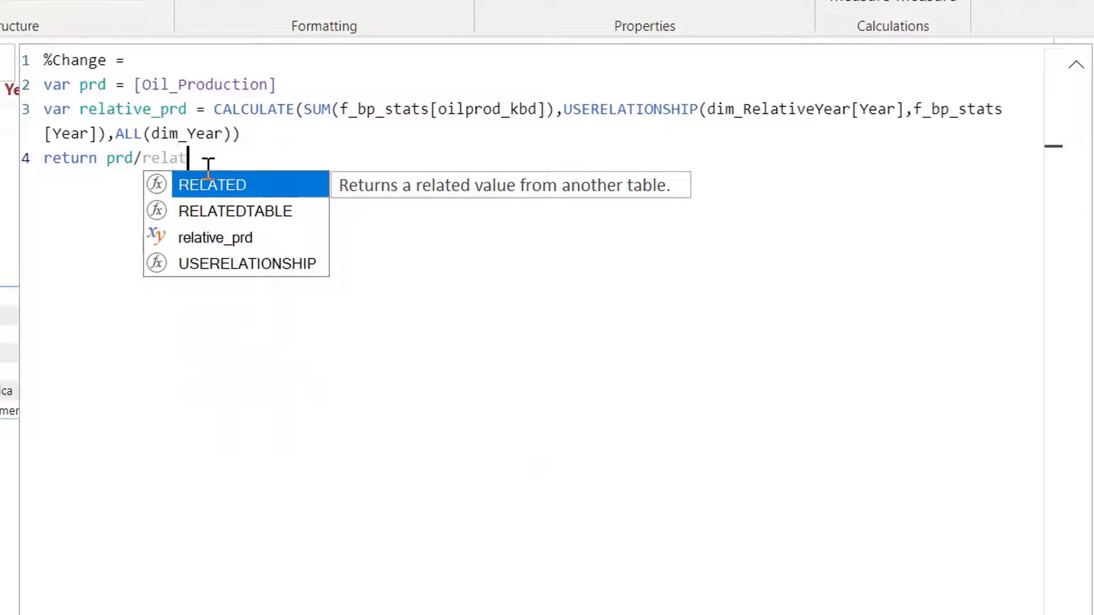
{"action": "key", "text": "Down"}
{"action": "key", "text": "Down"}
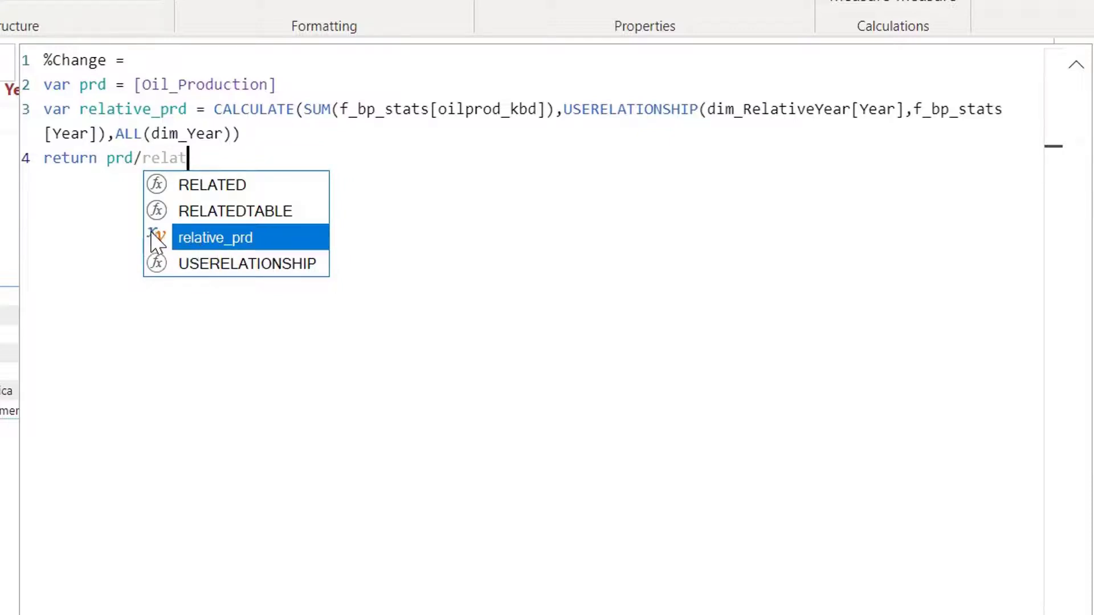
{"action": "left_click", "coordinate": [251, 247]}
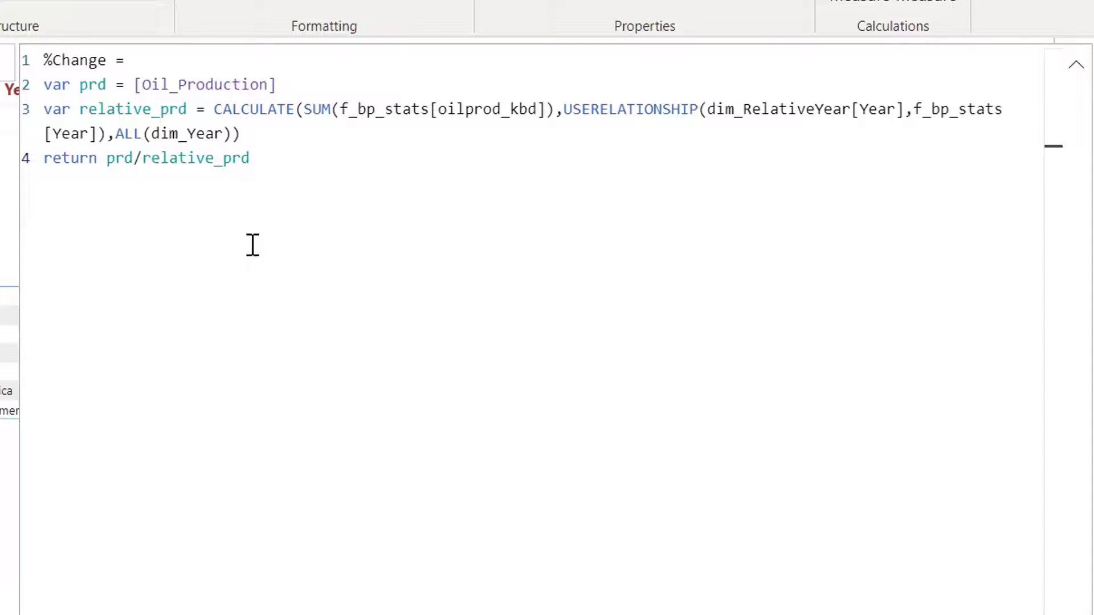
Subtract 1 from the returned ratio, commit the %Change measure and collapse its formula.
{"action": "type", "text": "-1"}
{"action": "key", "text": "Left"}
{"action": "key", "text": "BackSpace"}
{"action": "key", "text": "Return"}
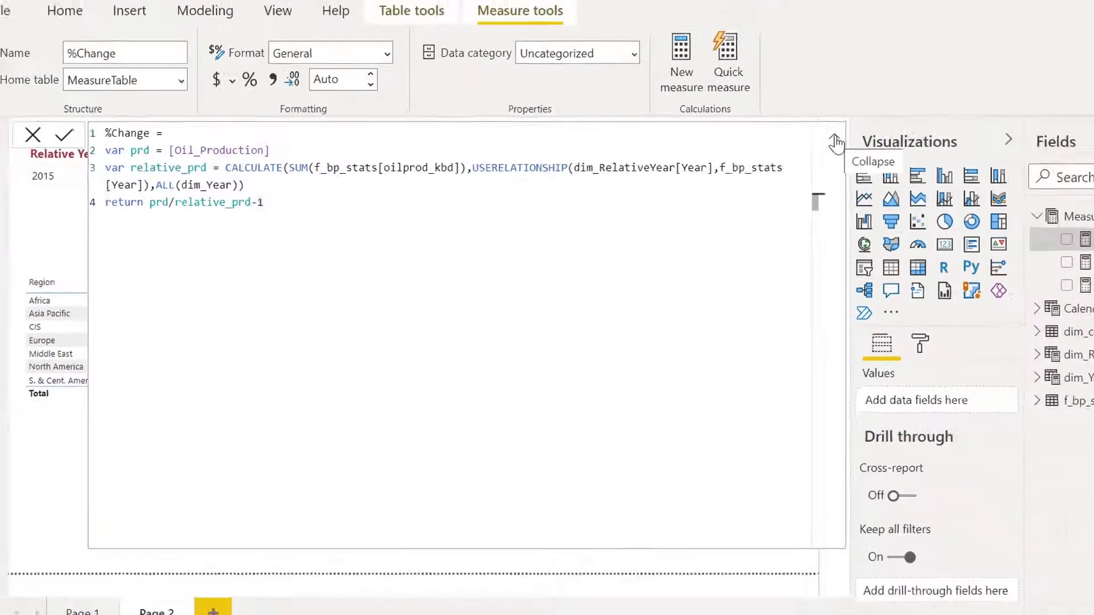
{"action": "left_click", "coordinate": [834, 142]}
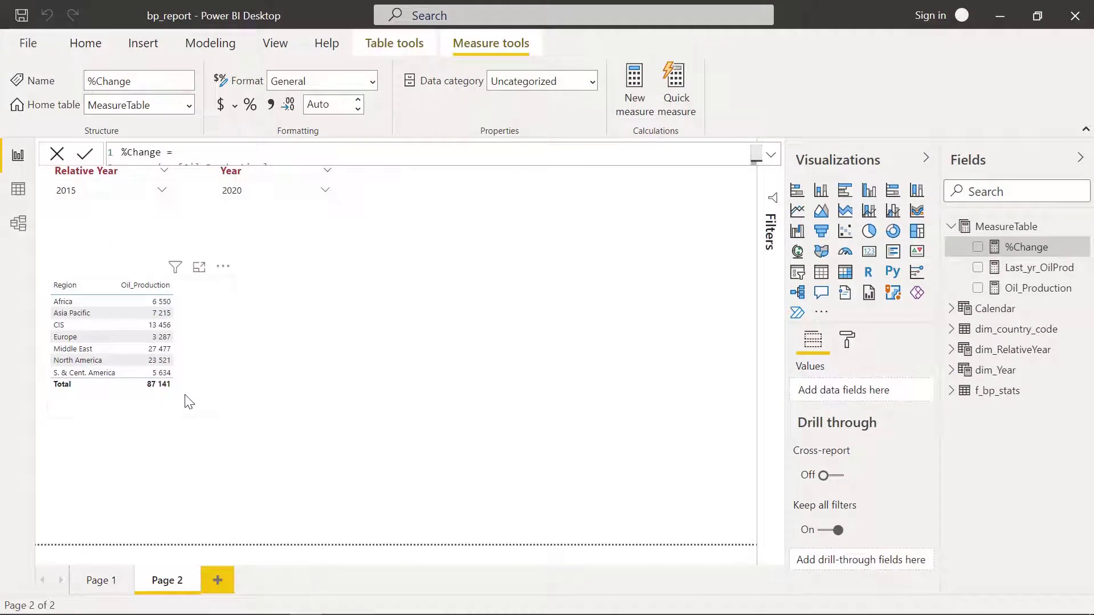
Add the %Change measure to the regional oil production table and widen the table visual.
{"action": "left_click", "coordinate": [385, 376]}
{"action": "left_click_drag", "start_coordinate": [1054, 251], "coordinate": [912, 430]}
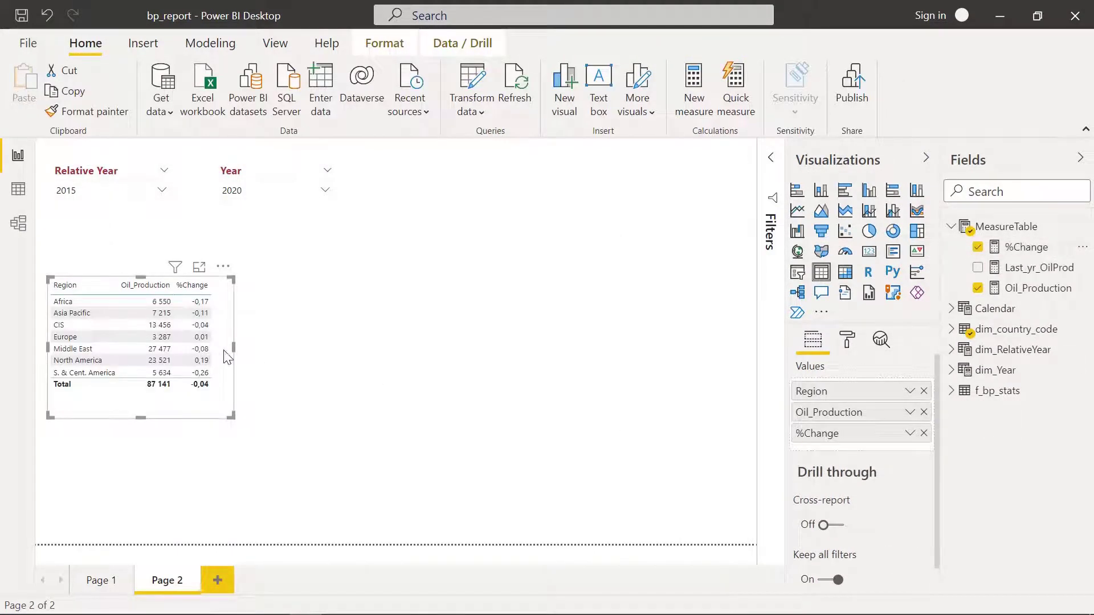
{"action": "left_click_drag", "start_coordinate": [233, 350], "coordinate": [276, 348]}
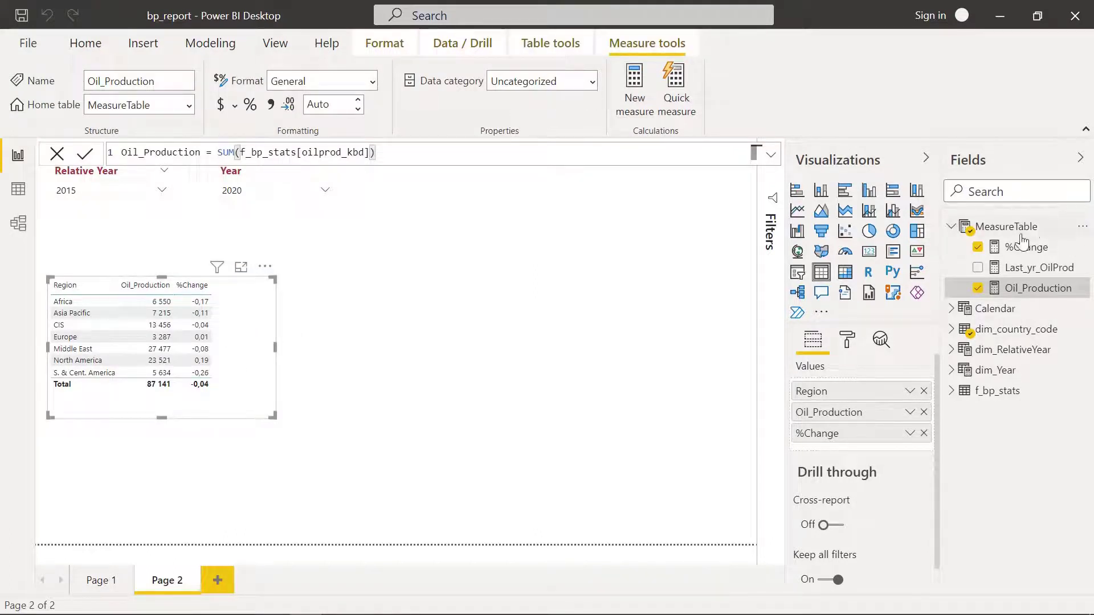
Format the %Change measure as a percentage.
{"action": "left_click", "coordinate": [1018, 254]}
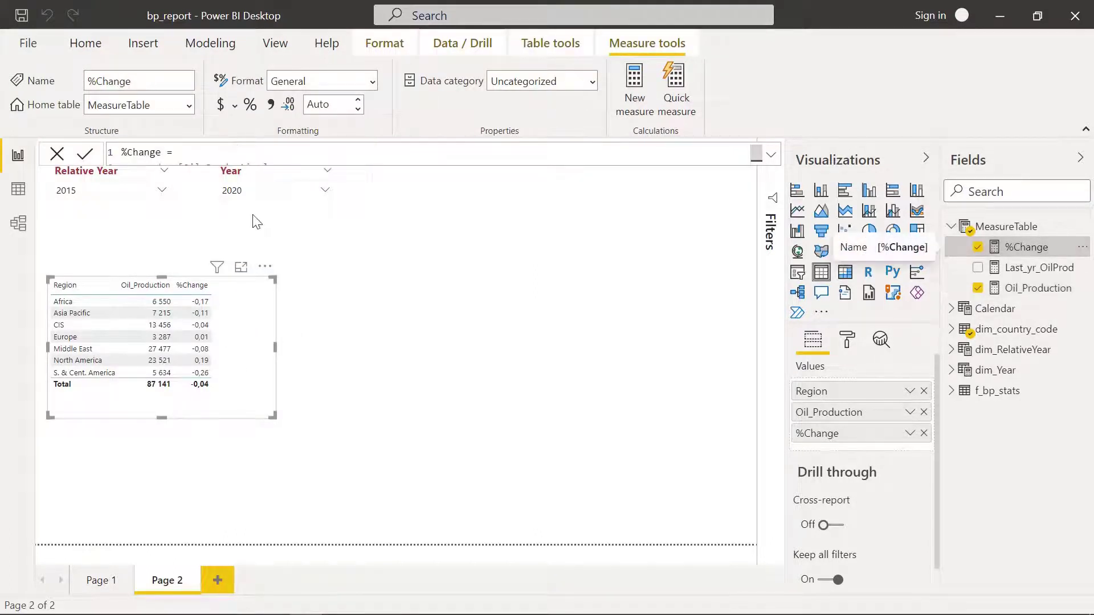
{"action": "left_click", "coordinate": [249, 107]}
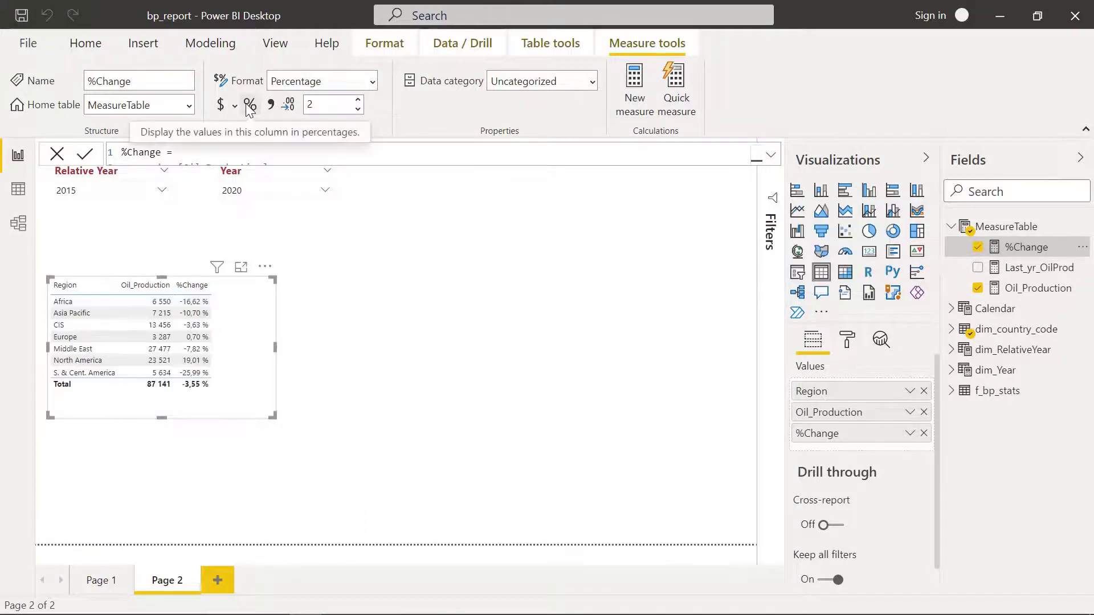
{"action": "left_click", "coordinate": [442, 380]}
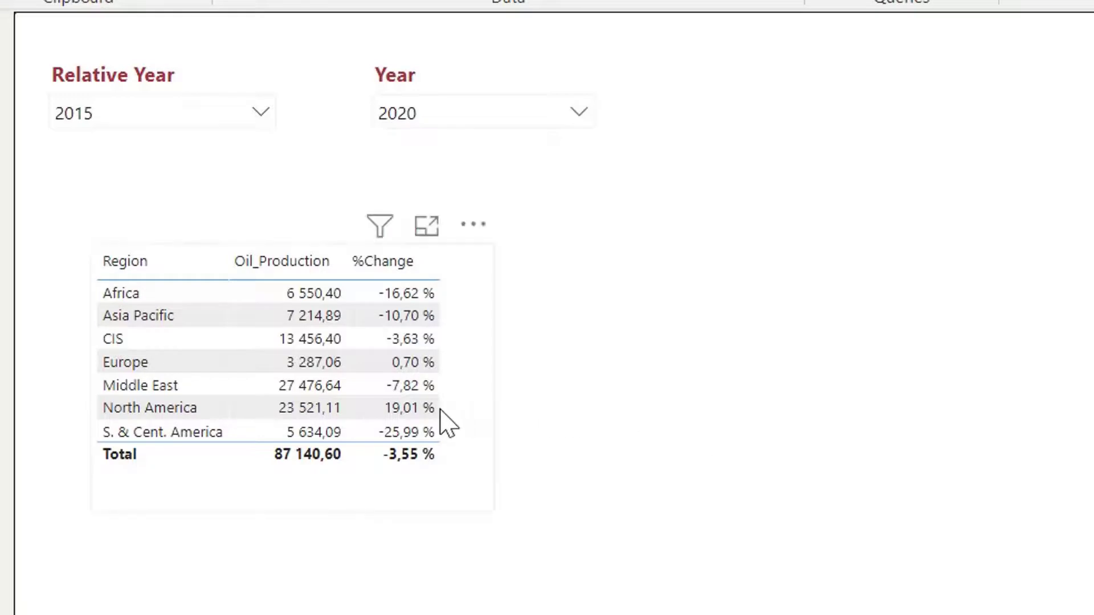
Set the Relative Year slicer to 1971 and the Year slicer to 2019.
{"action": "left_click", "coordinate": [188, 121]}
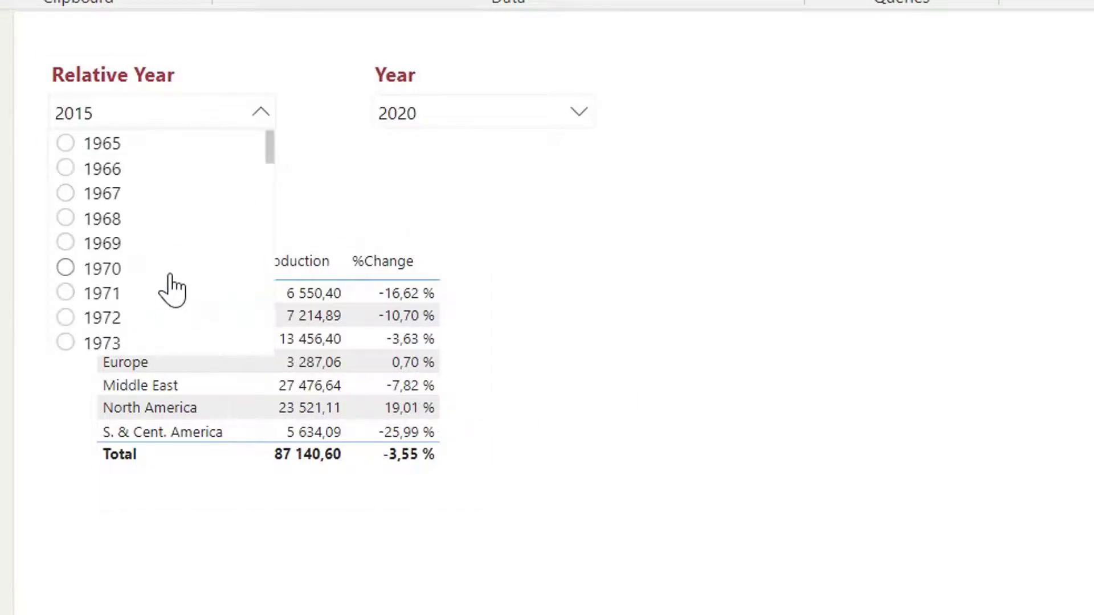
{"action": "scroll", "coordinate": [171, 274], "scroll_direction": "down", "scroll_amount": 2}
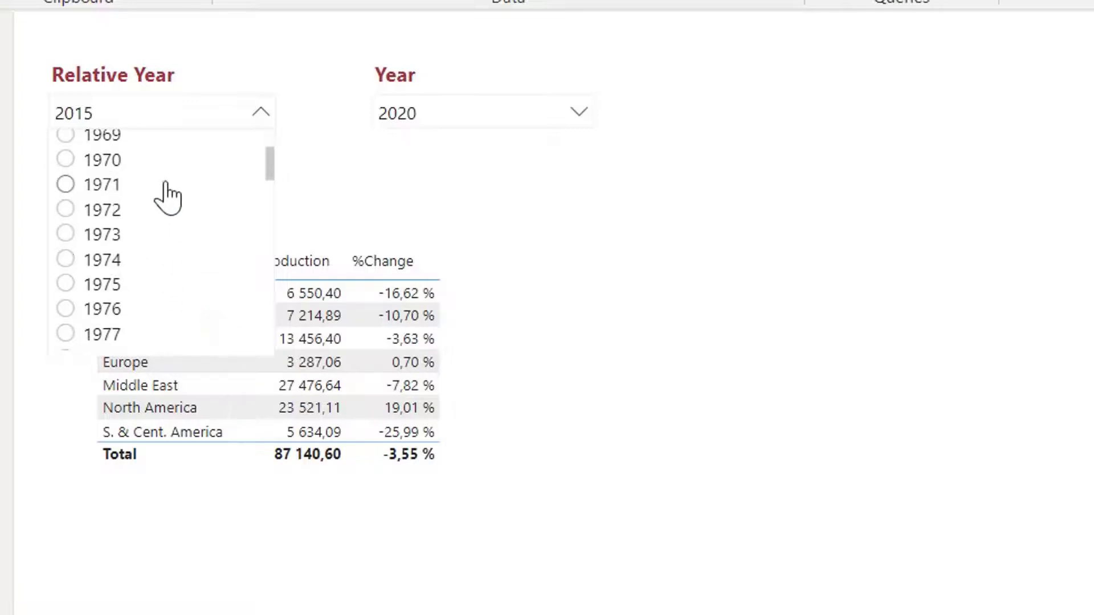
{"action": "left_click", "coordinate": [65, 185]}
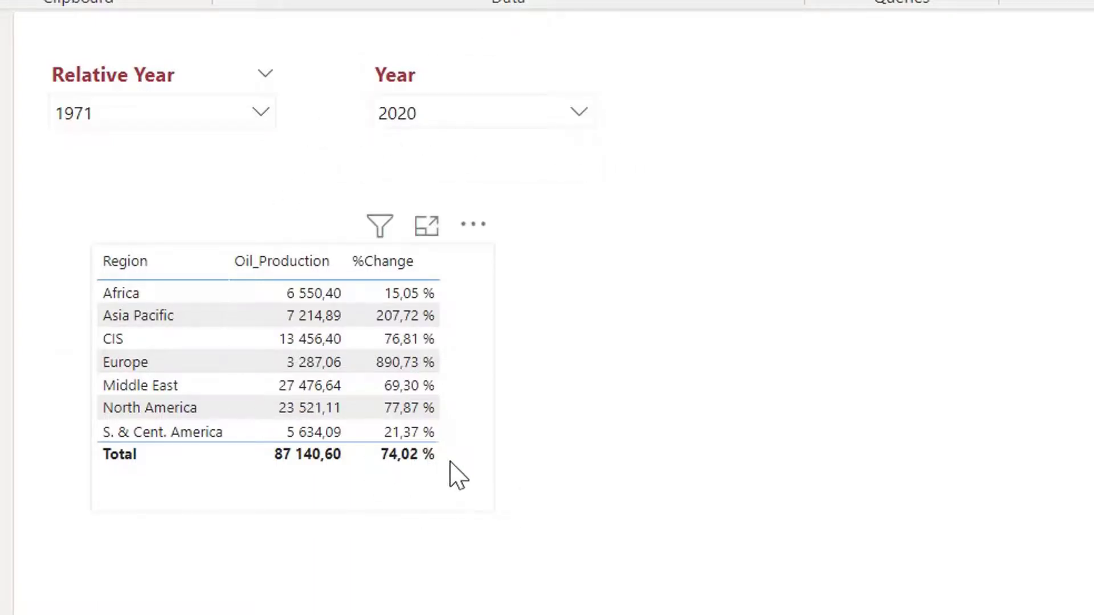
{"action": "left_click", "coordinate": [529, 118]}
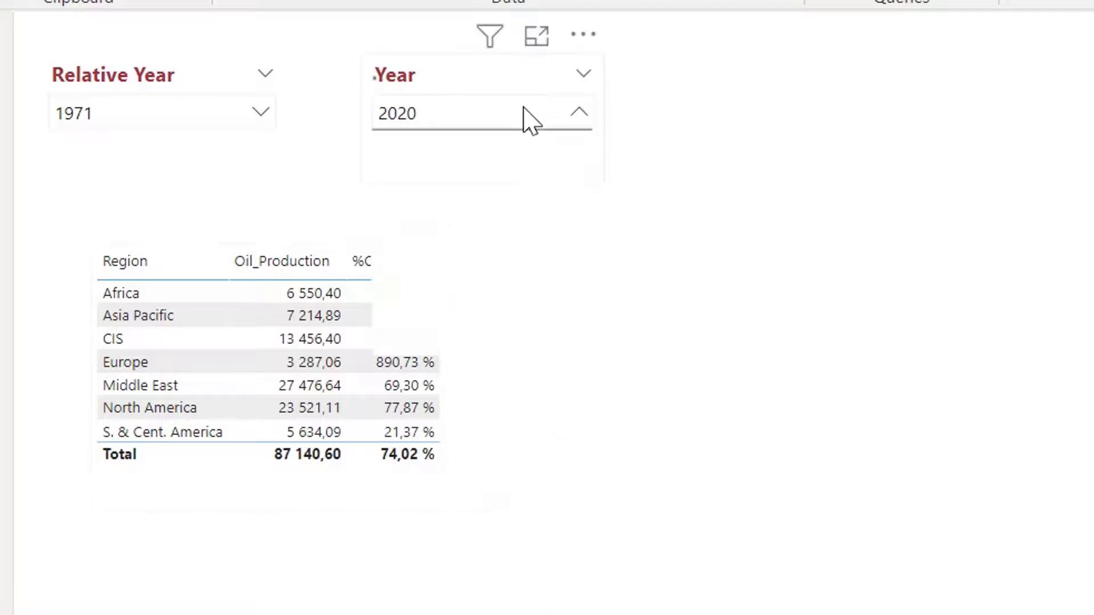
{"action": "scroll", "coordinate": [515, 271], "scroll_direction": "down", "scroll_amount": 10}
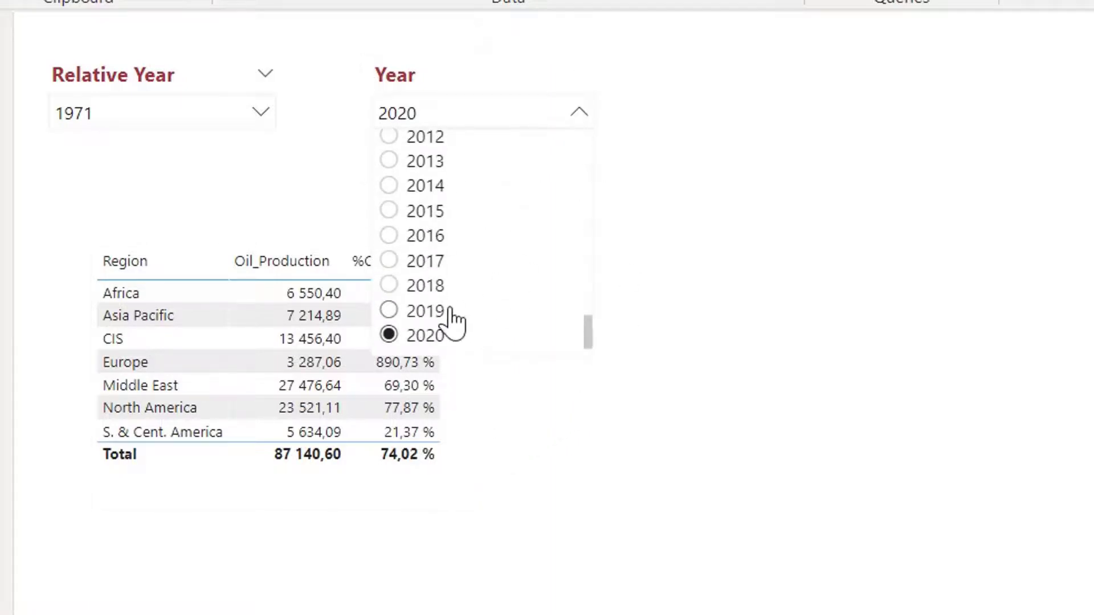
{"action": "left_click", "coordinate": [450, 317]}
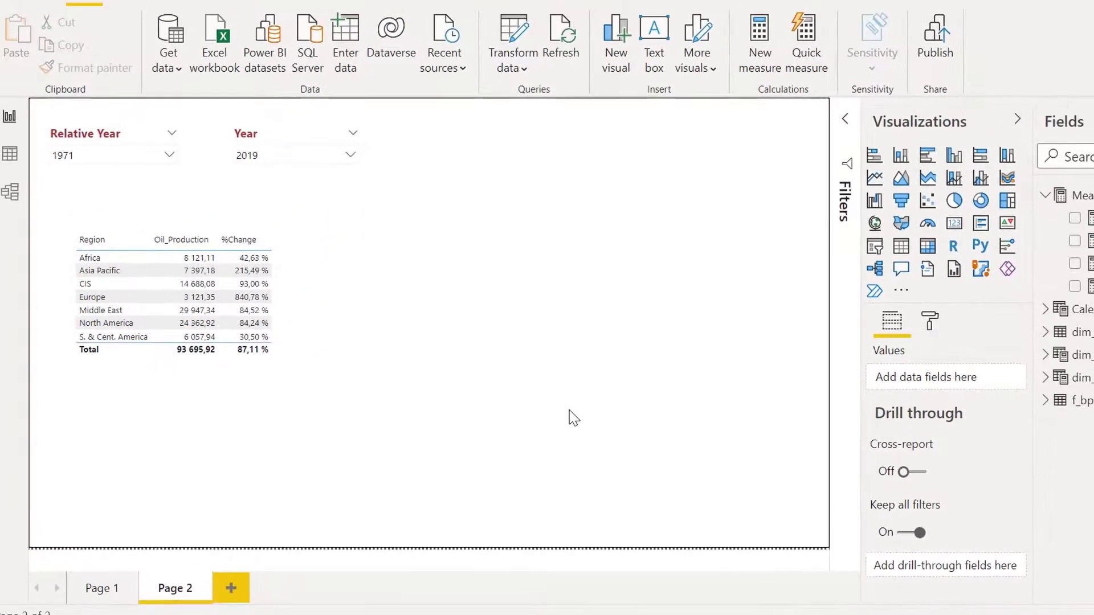
{"action": "left_click", "coordinate": [258, 350]}
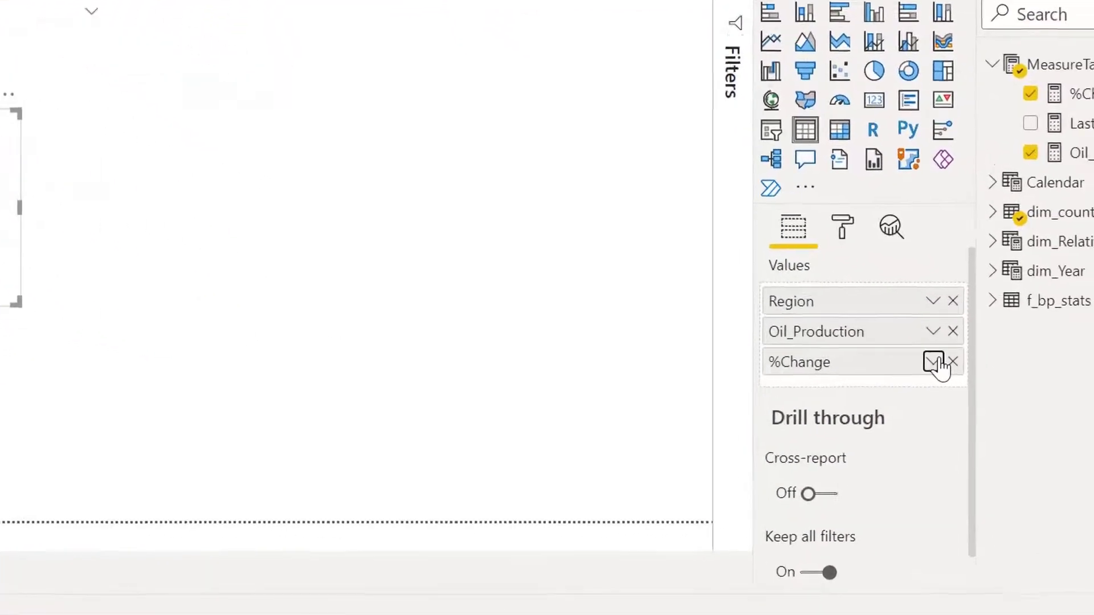
{"action": "left_click", "coordinate": [1016, 400]}
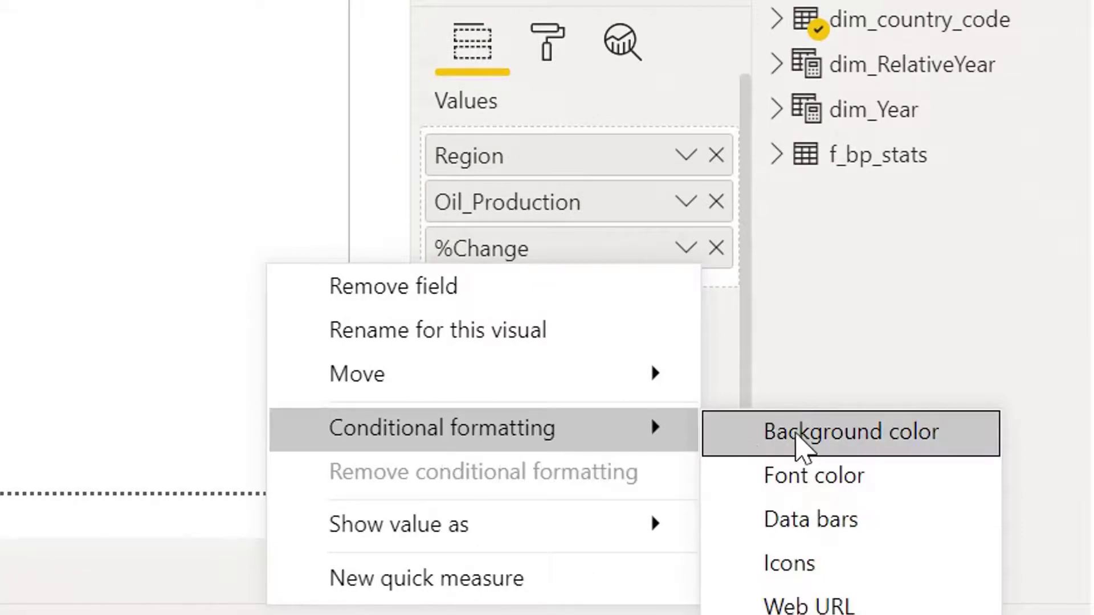
{"action": "left_click", "coordinate": [798, 444]}
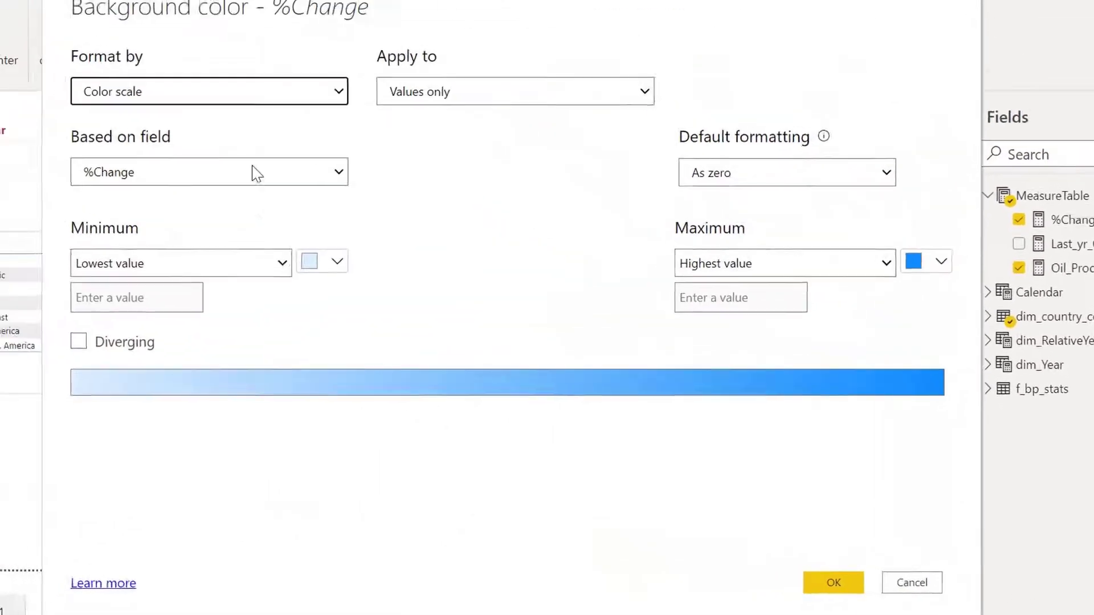
{"action": "left_click", "coordinate": [227, 91]}
{"action": "left_click", "coordinate": [270, 154]}
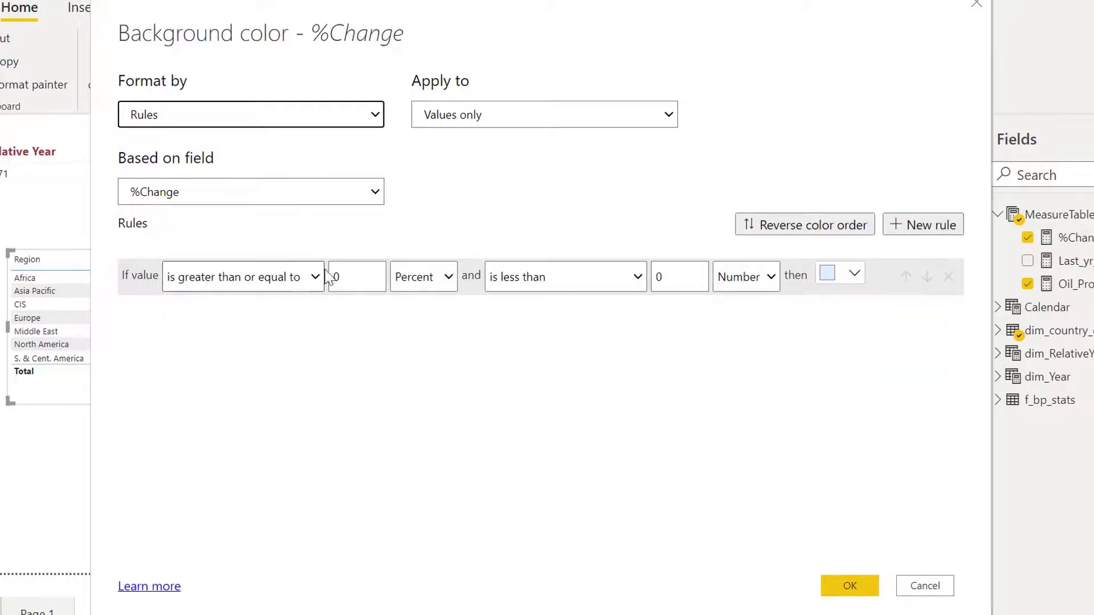
{"action": "left_click", "coordinate": [419, 278]}
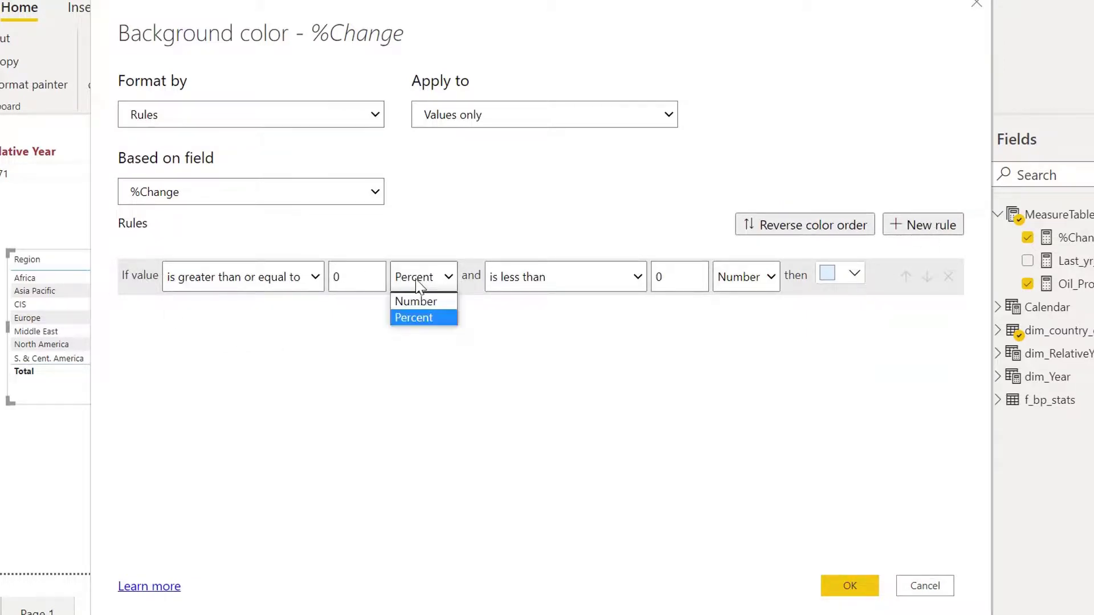
{"action": "left_click", "coordinate": [450, 229]}
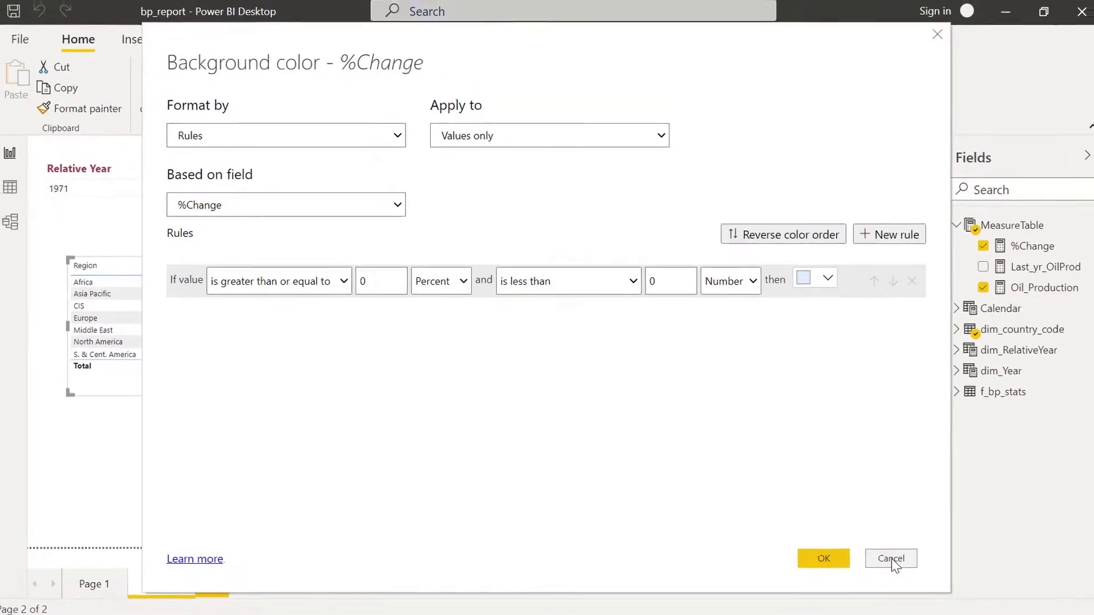
{"action": "left_click", "coordinate": [887, 555]}
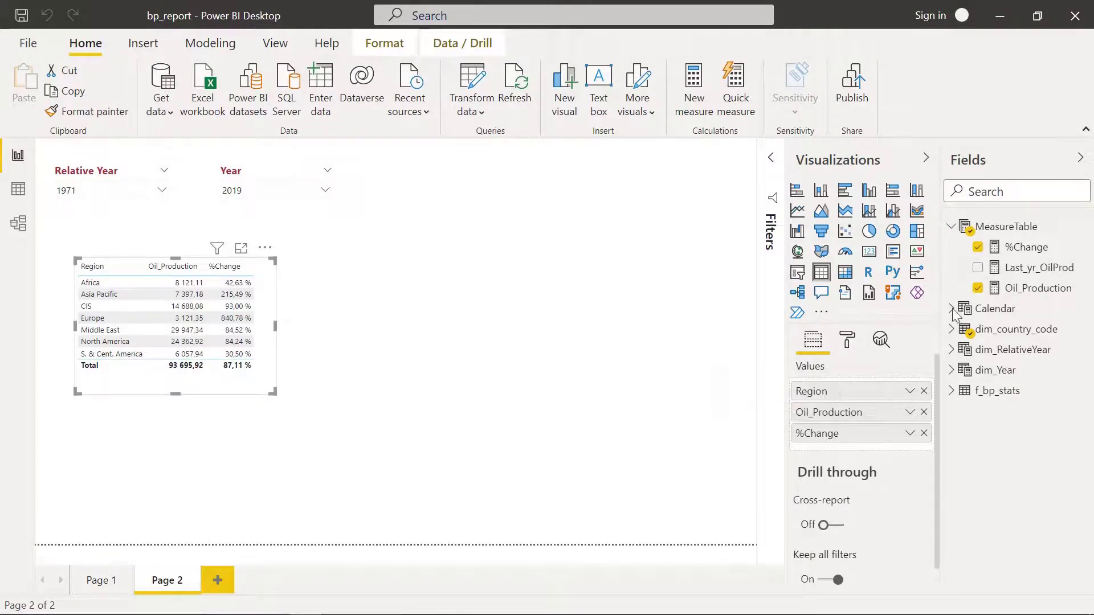
Create a new measure in MeasureTable and name it %Change_Color.
{"action": "right_click", "coordinate": [1029, 249]}
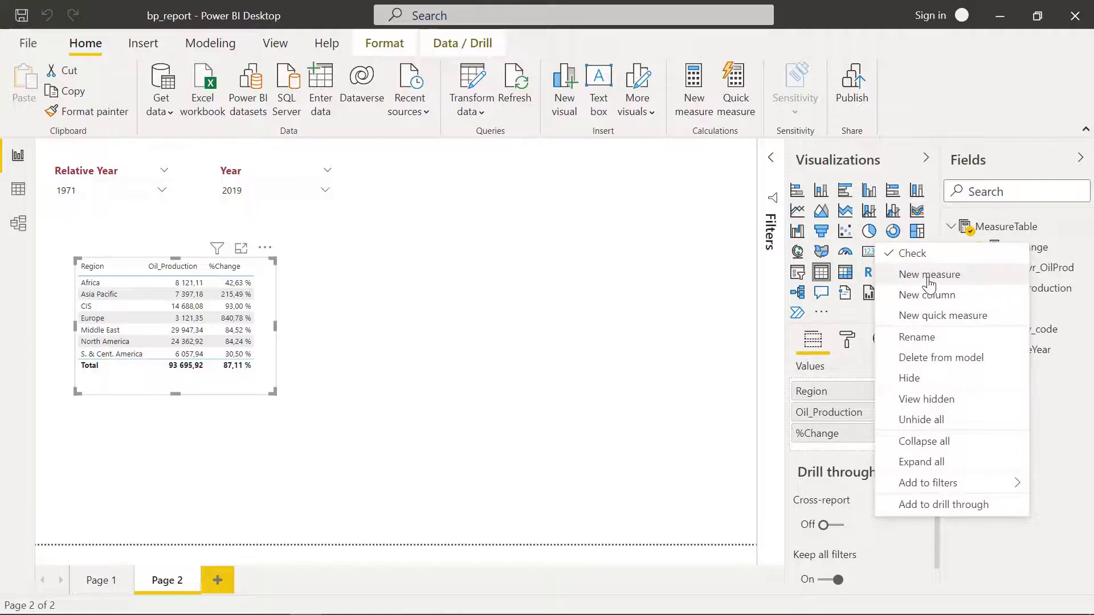
{"action": "key", "text": "Escape"}
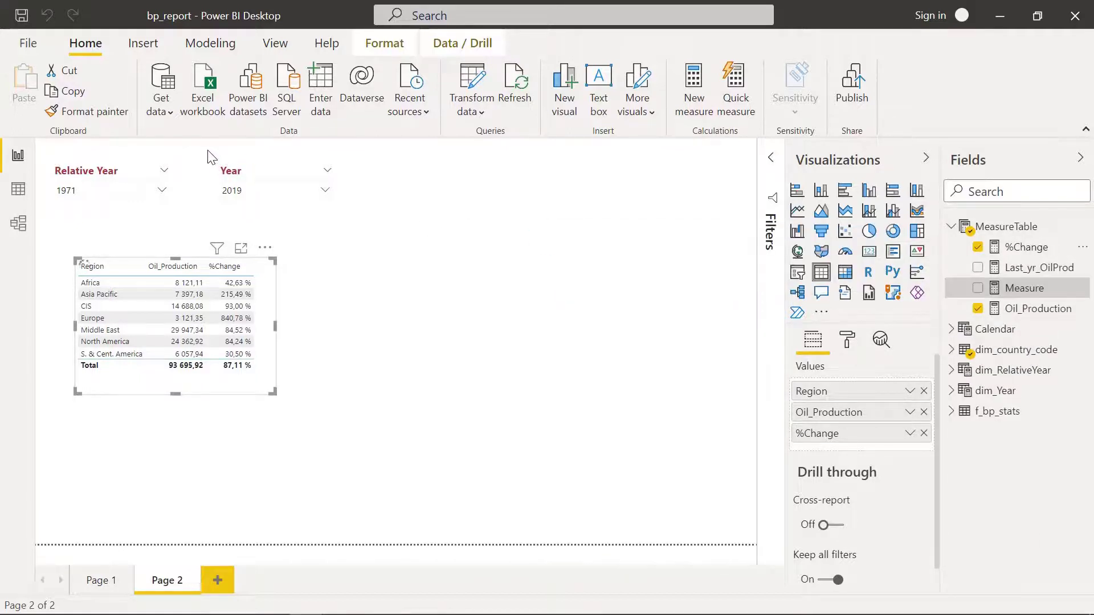
{"action": "double_click", "coordinate": [143, 152]}
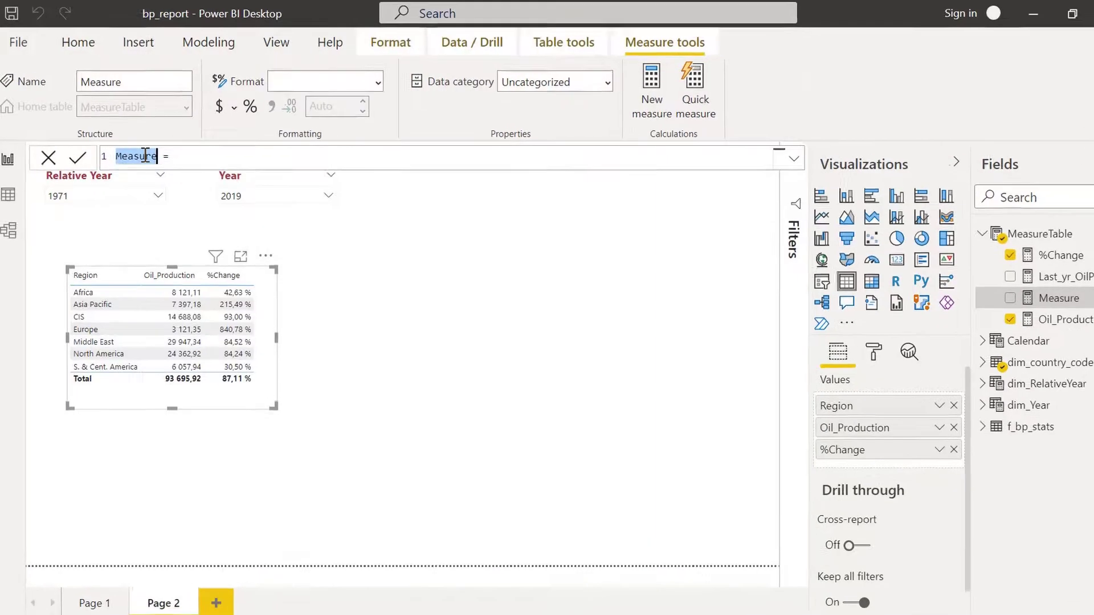
{"action": "type", "text": "%"}
{"action": "type", "text": "Change_C"}
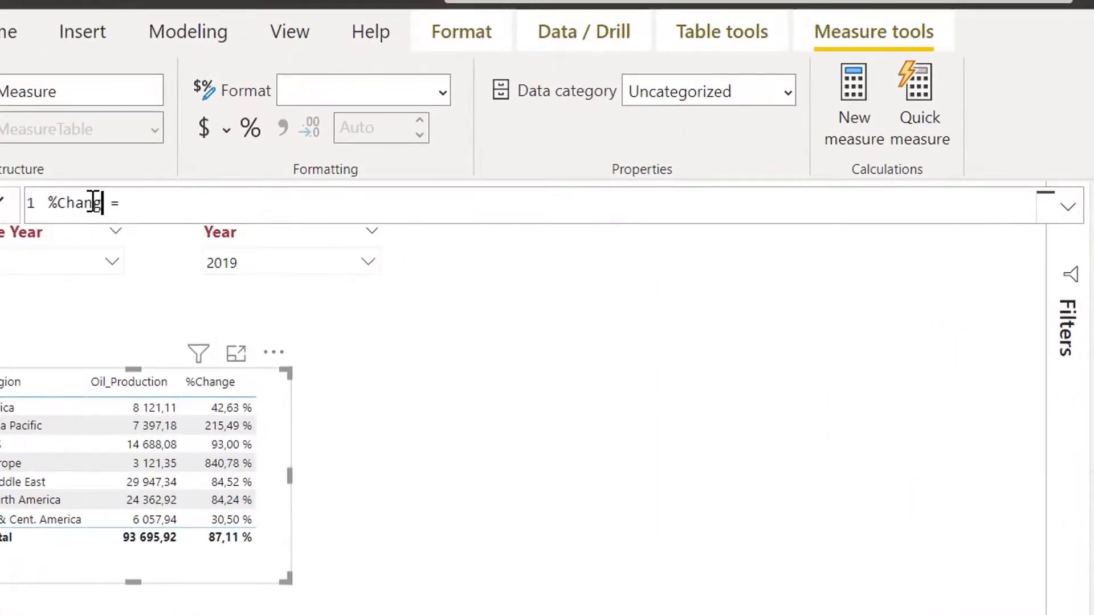
{"action": "type", "text": "olor"}
Begin the %Change_Color formula with an IF that returns 1 when [%Change] is greater than 0.
{"action": "left_click", "coordinate": [220, 208]}
{"action": "type", "text": "if"}
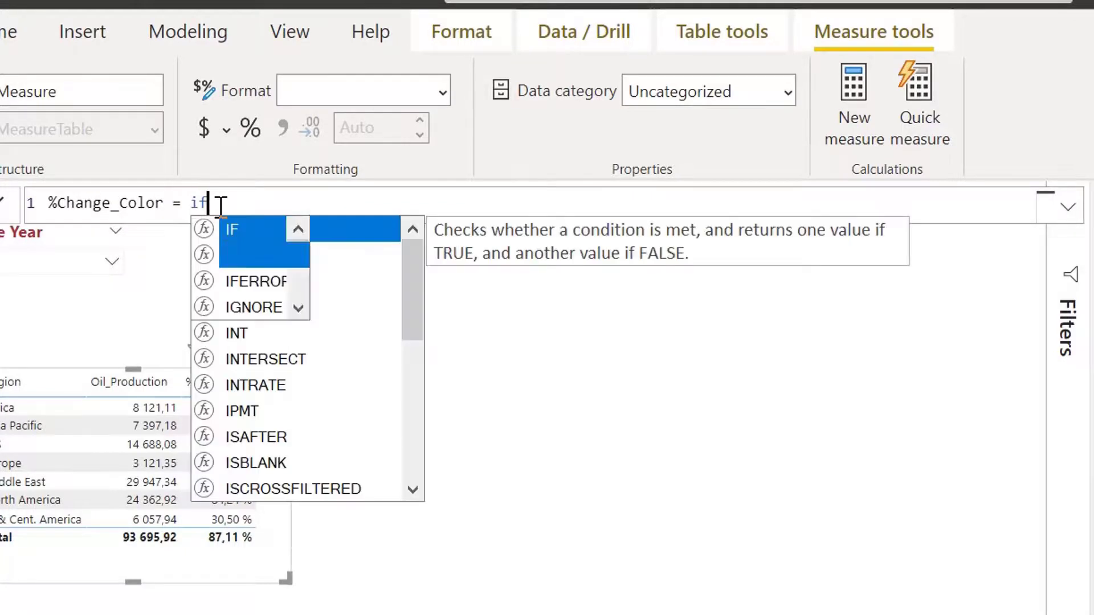
{"action": "key", "text": "Tab"}
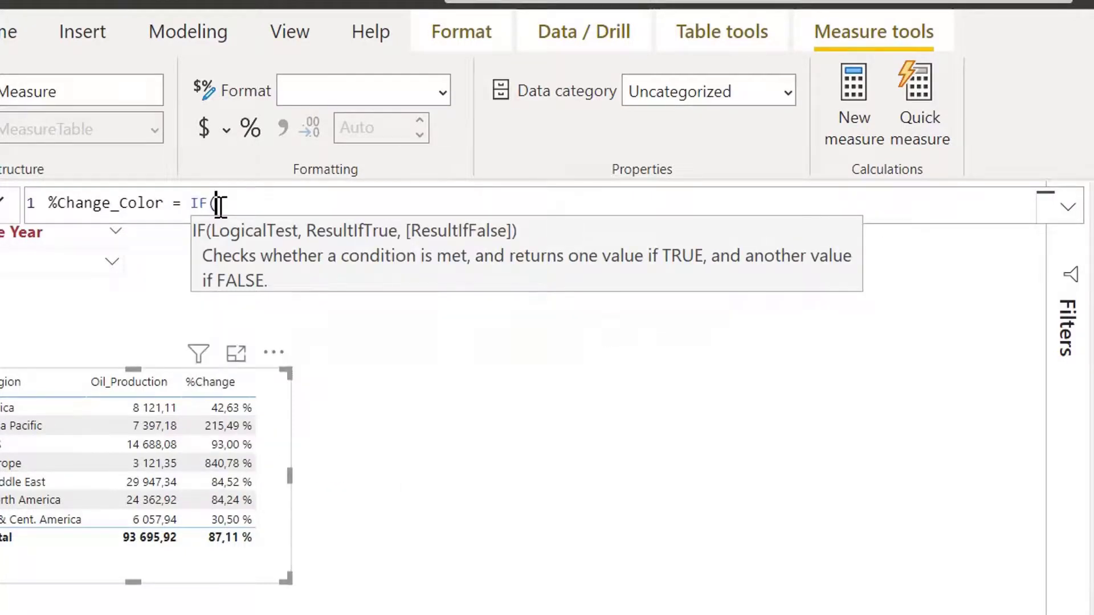
{"action": "type", "text": "[%Ch"}
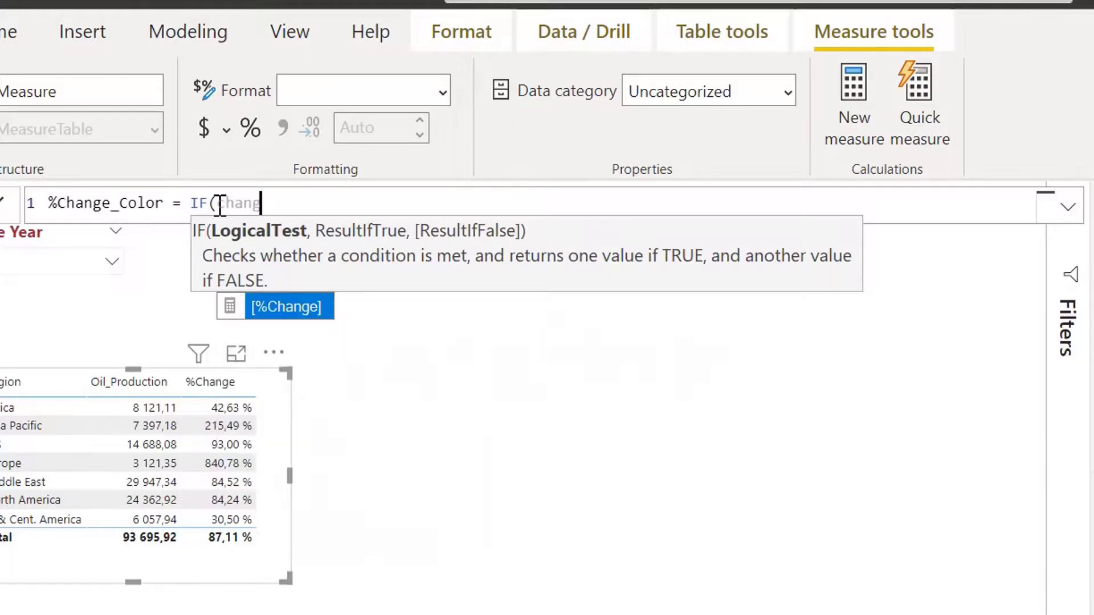
{"action": "key", "text": "Tab"}
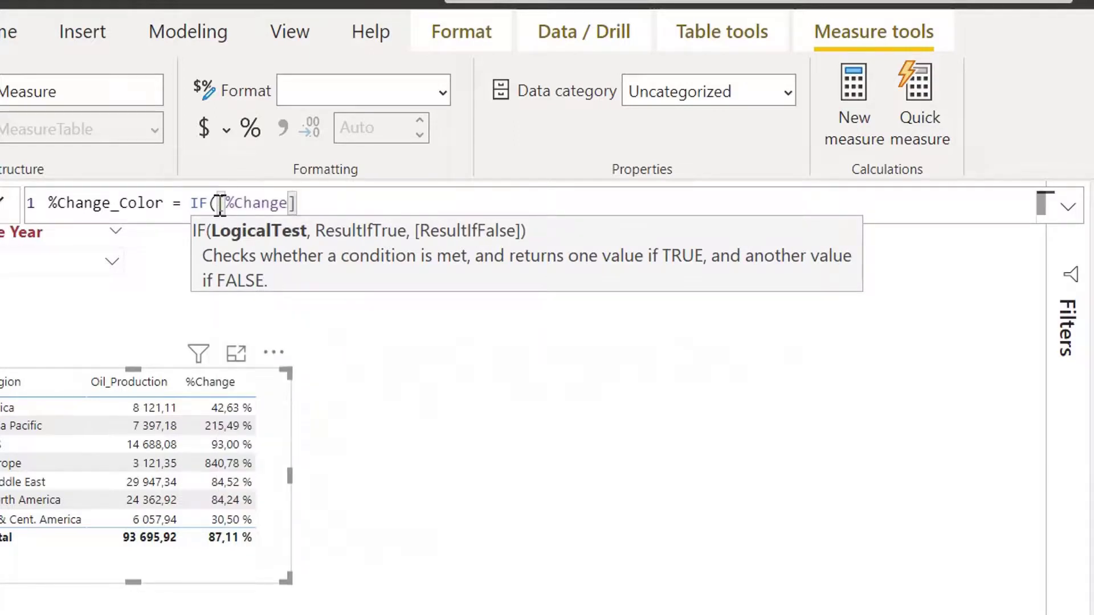
{"action": "type", "text": ">"}
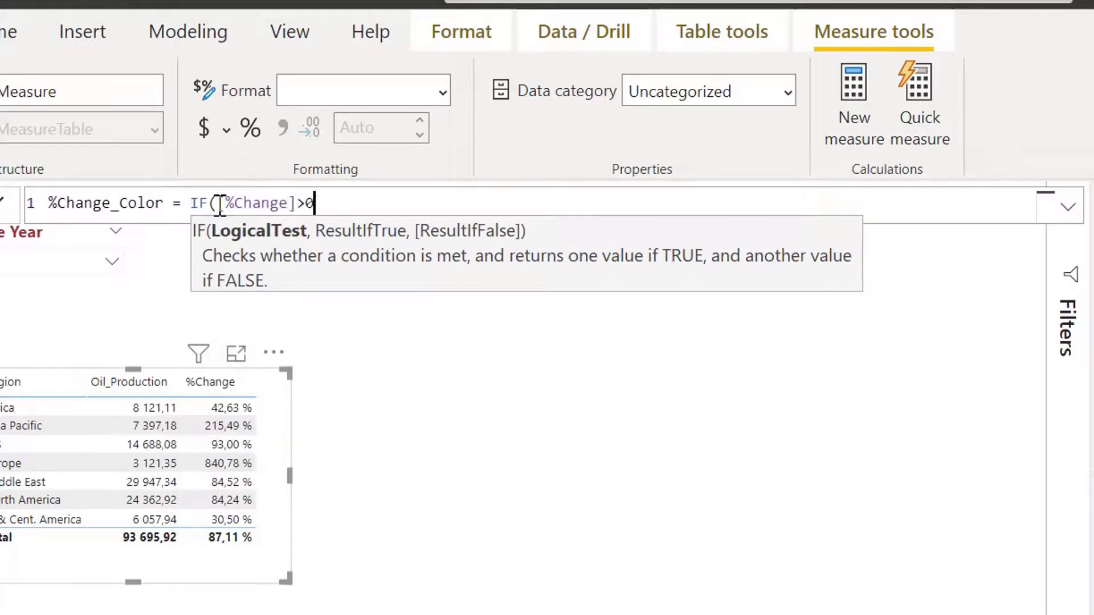
{"action": "type", "text": "0,1"}
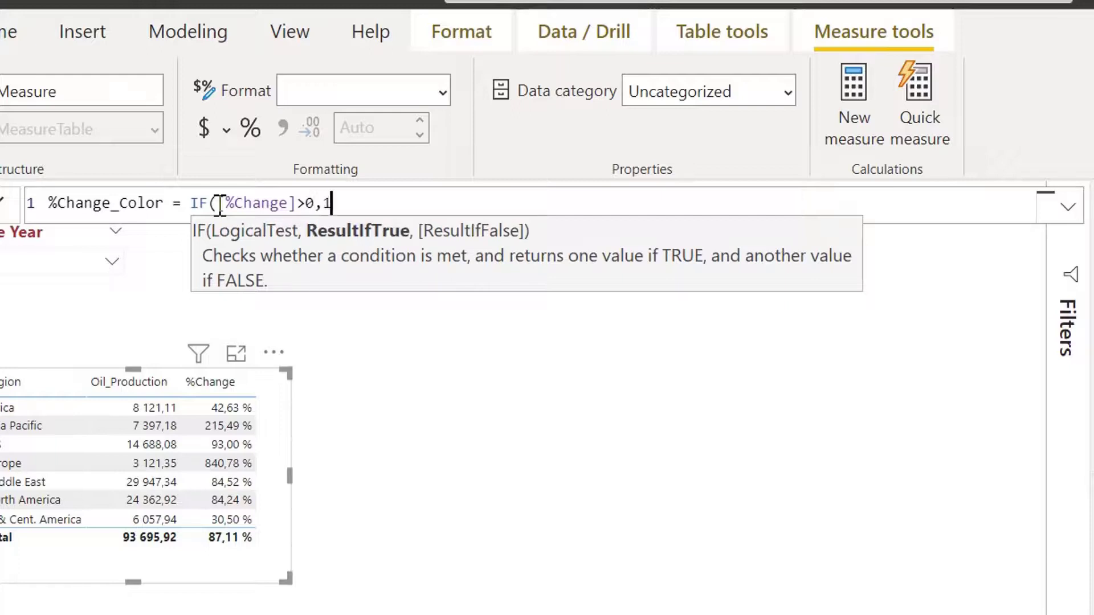
Nest a second IF returning -1 when [%Change] is less than 0, close both functions and commit the measure.
{"action": "type", "text": ",IF("}
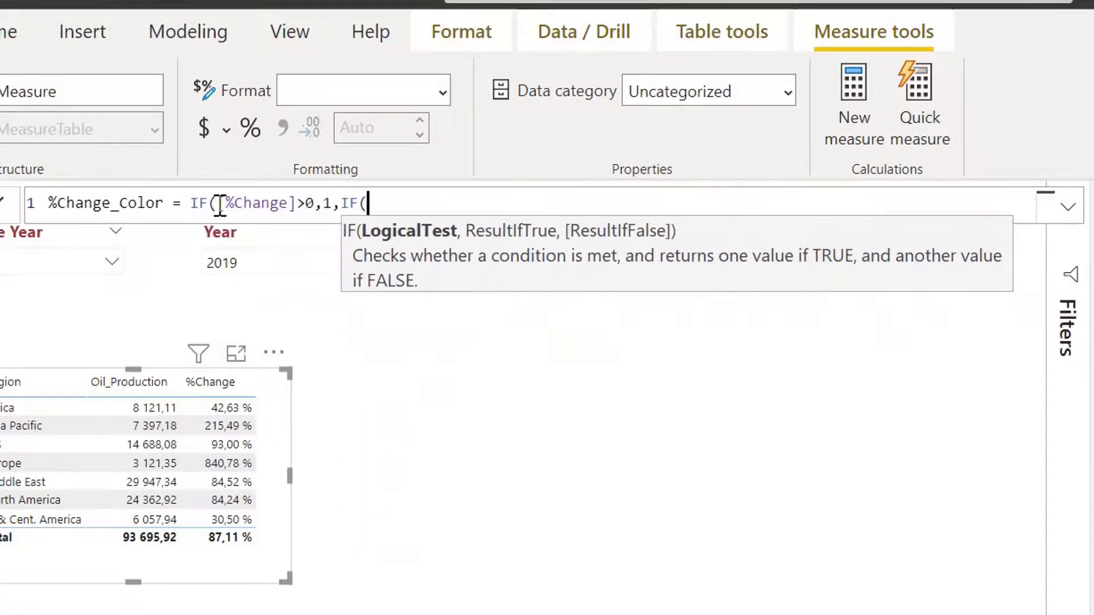
{"action": "type", "text": "[%Change]"}
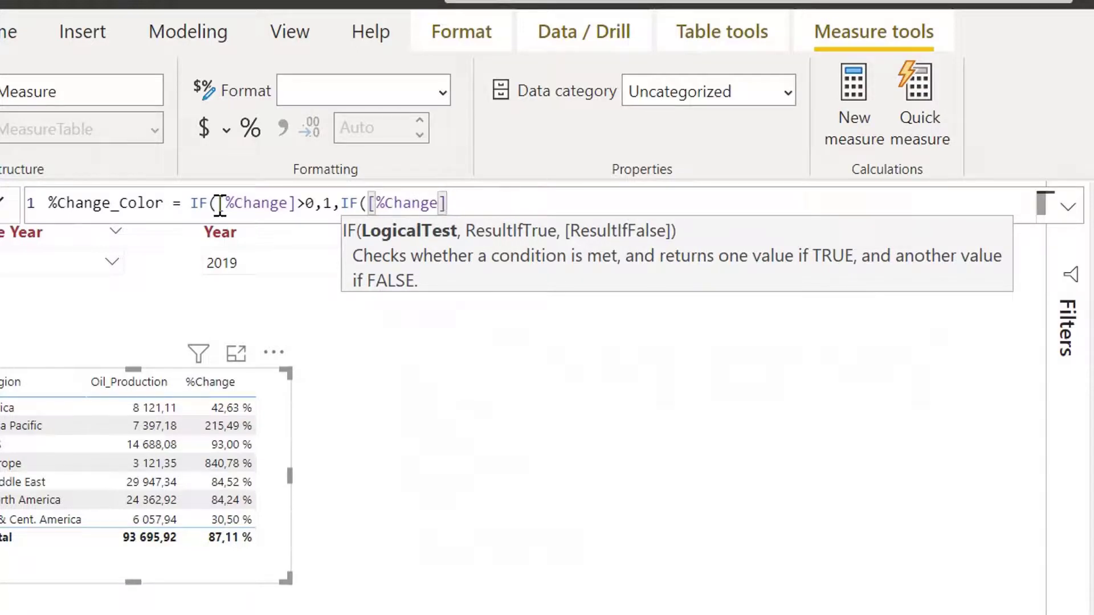
{"action": "type", "text": "<"}
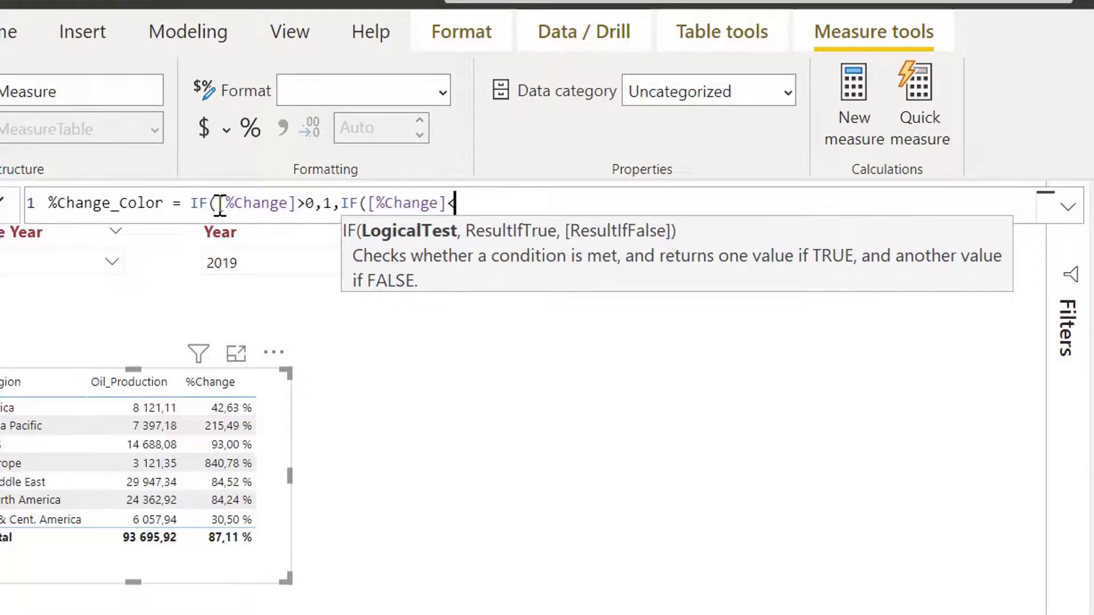
{"action": "type", "text": "0,"}
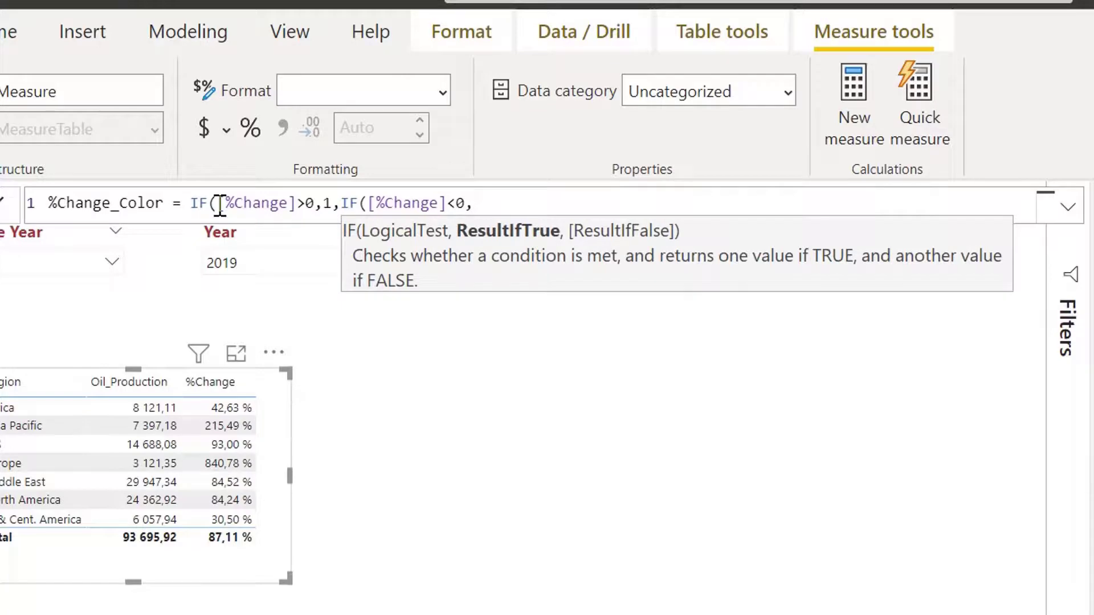
{"action": "type", "text": "-1))"}
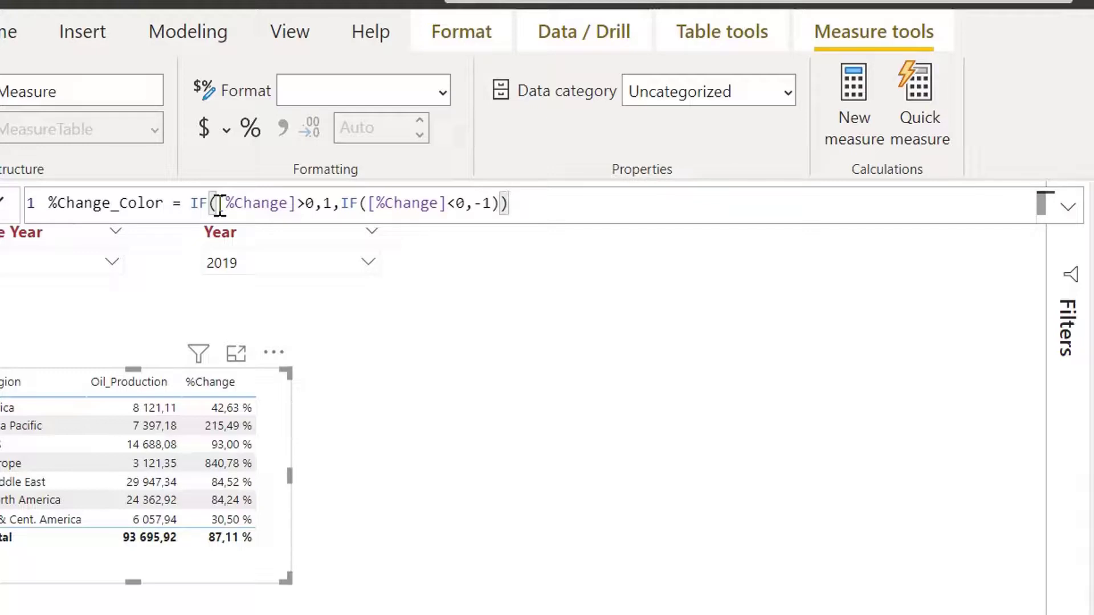
{"action": "key", "text": "Return"}
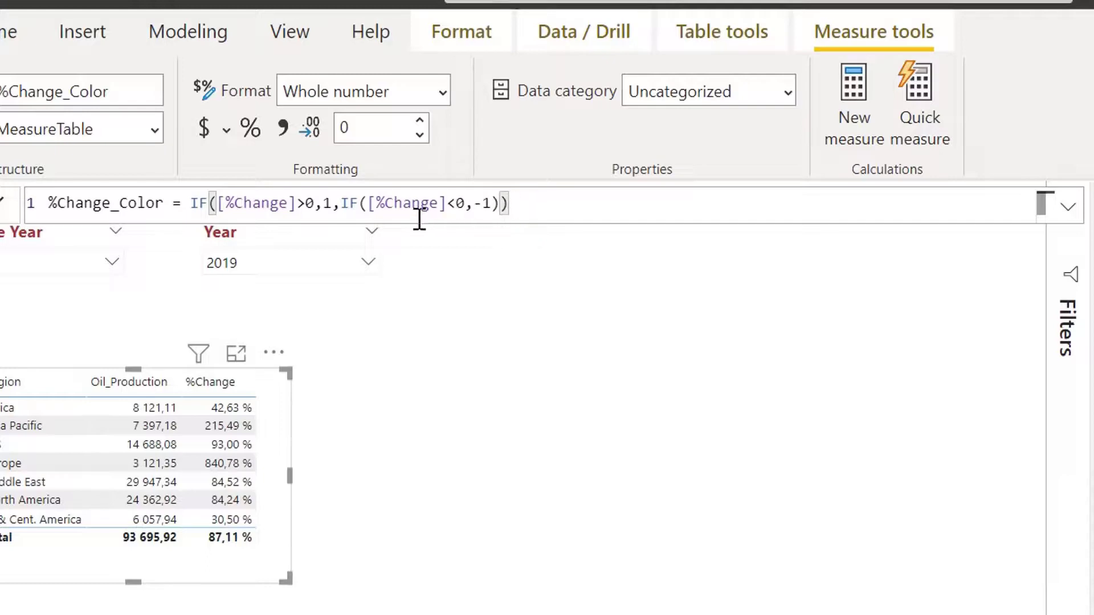
Widen the regional oil production table and add the %Change_Color measure to it.
{"action": "left_click_drag", "start_coordinate": [291, 473], "coordinate": [436, 487]}
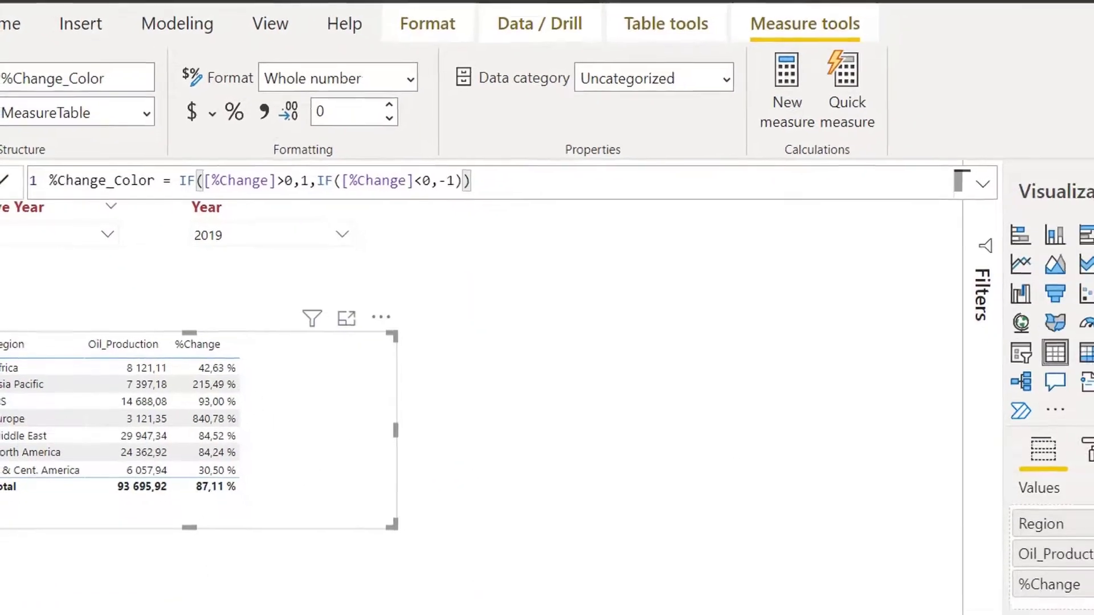
{"action": "left_click_drag", "start_coordinate": [1020, 242], "coordinate": [264, 296]}
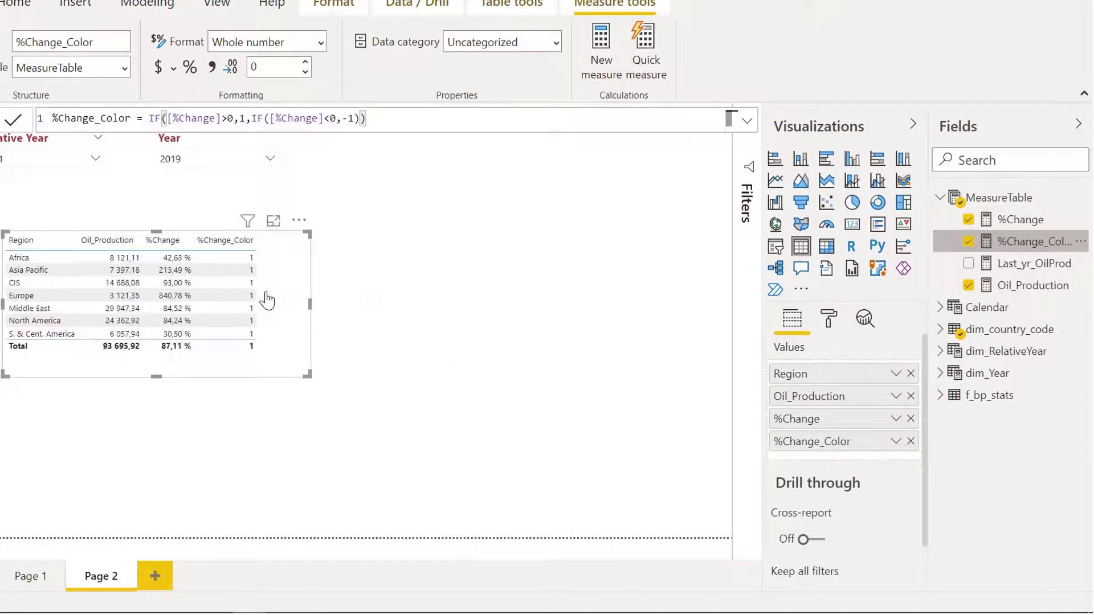
Set the Relative Year slicer to 2015.
{"action": "left_click", "coordinate": [68, 158]}
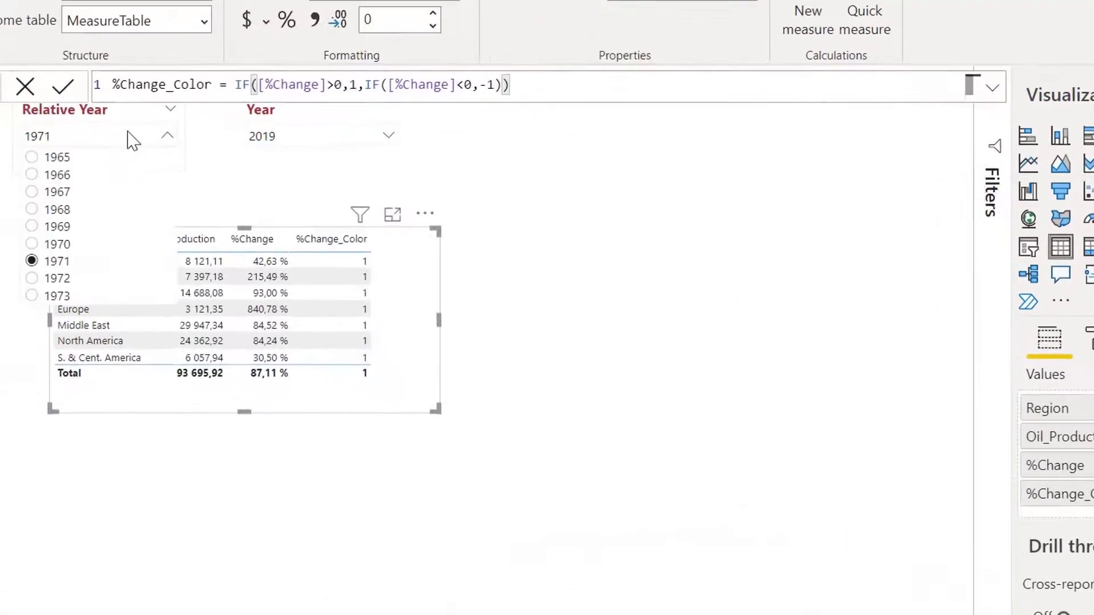
{"action": "scroll", "coordinate": [53, 244], "scroll_direction": "down", "scroll_amount": 15}
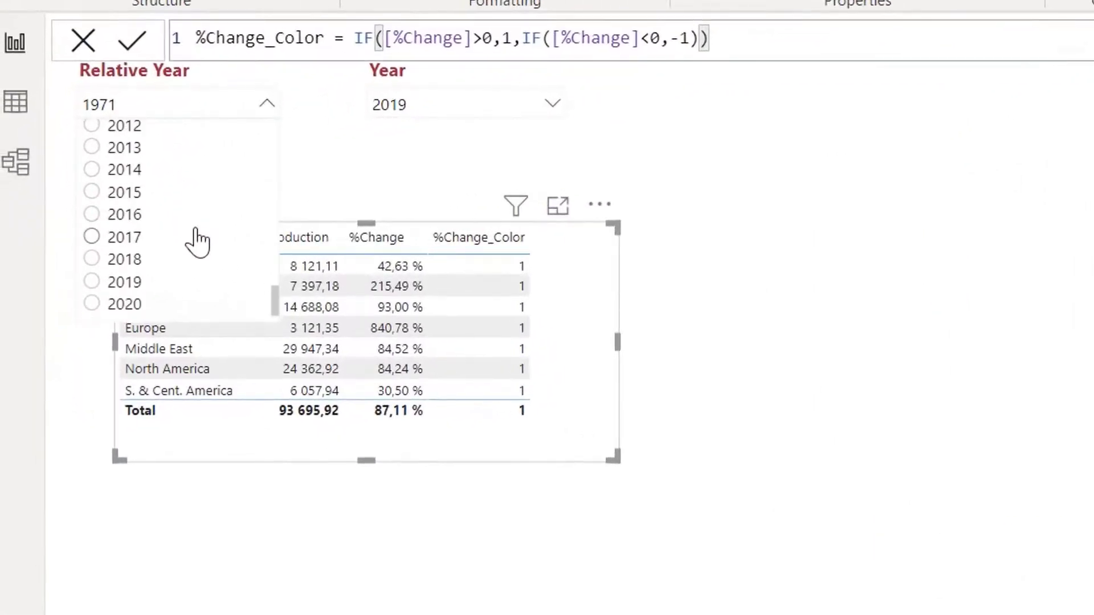
{"action": "left_click", "coordinate": [123, 193]}
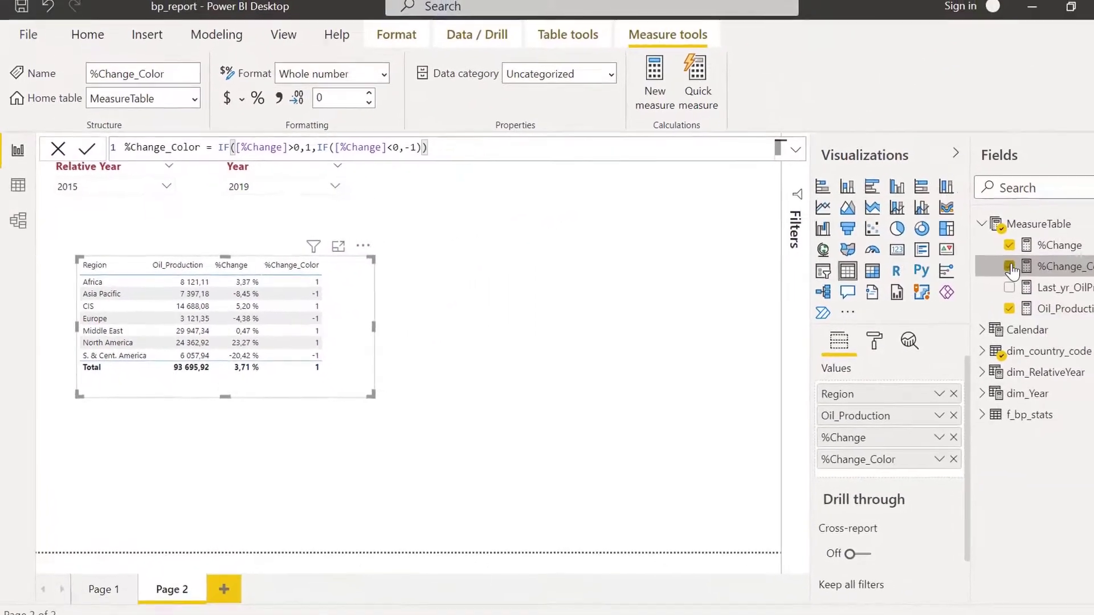
Remove %Change_Color from the regional table and narrow the visual.
{"action": "left_click", "coordinate": [1010, 267]}
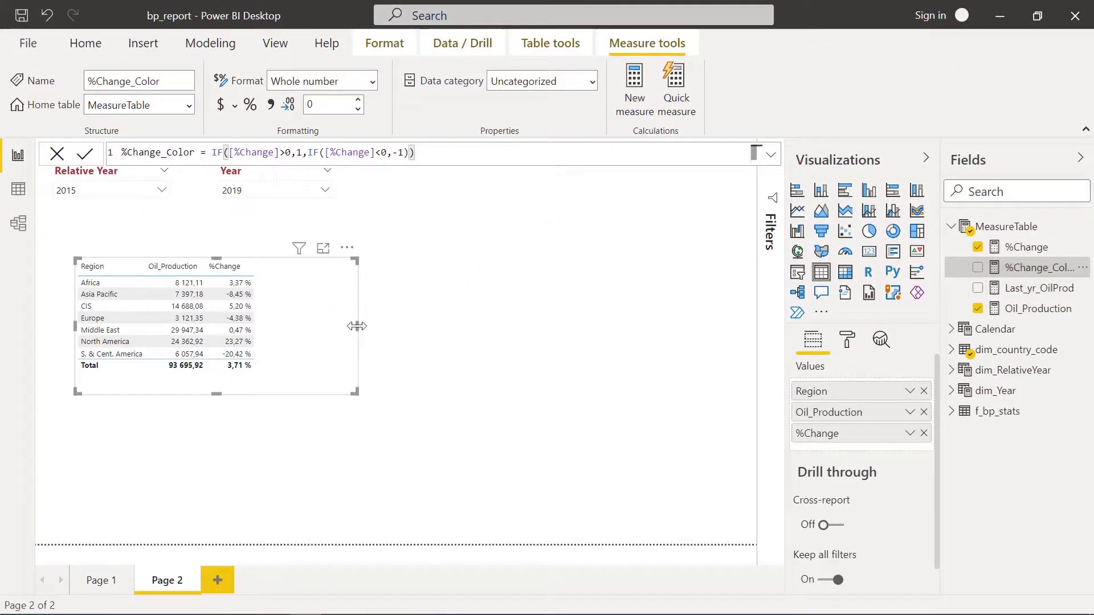
{"action": "left_click_drag", "start_coordinate": [360, 326], "coordinate": [306, 328]}
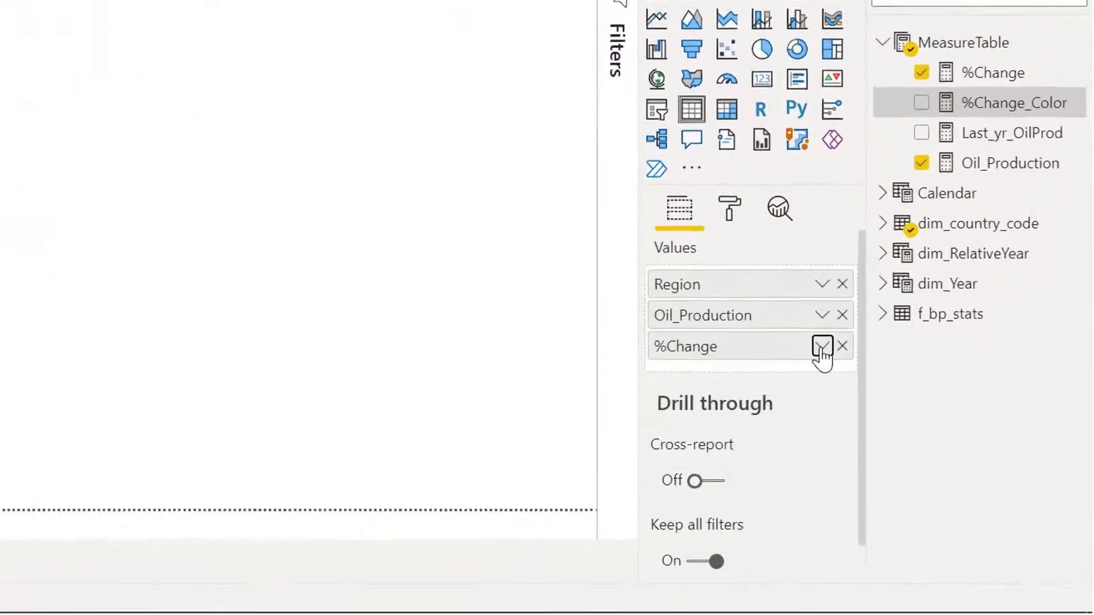
Set up background color conditional formatting for %Change, formatted by rules and based on the %Change_Color field.
{"action": "left_click", "coordinate": [760, 286]}
{"action": "mouse_move", "coordinate": [661, 443]}
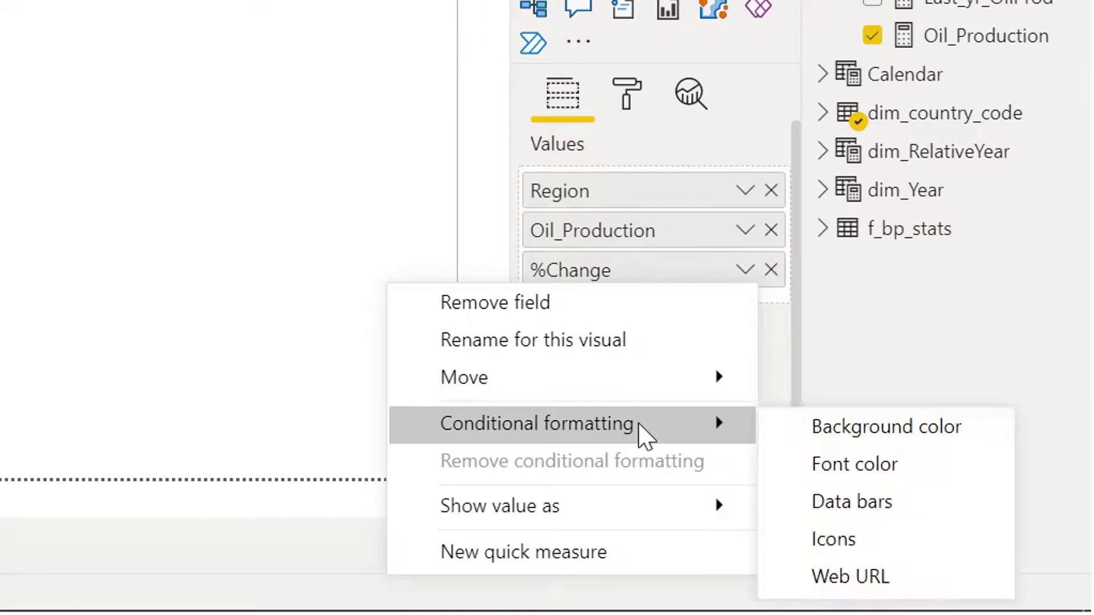
{"action": "left_click", "coordinate": [910, 441]}
{"action": "left_click", "coordinate": [259, 178]}
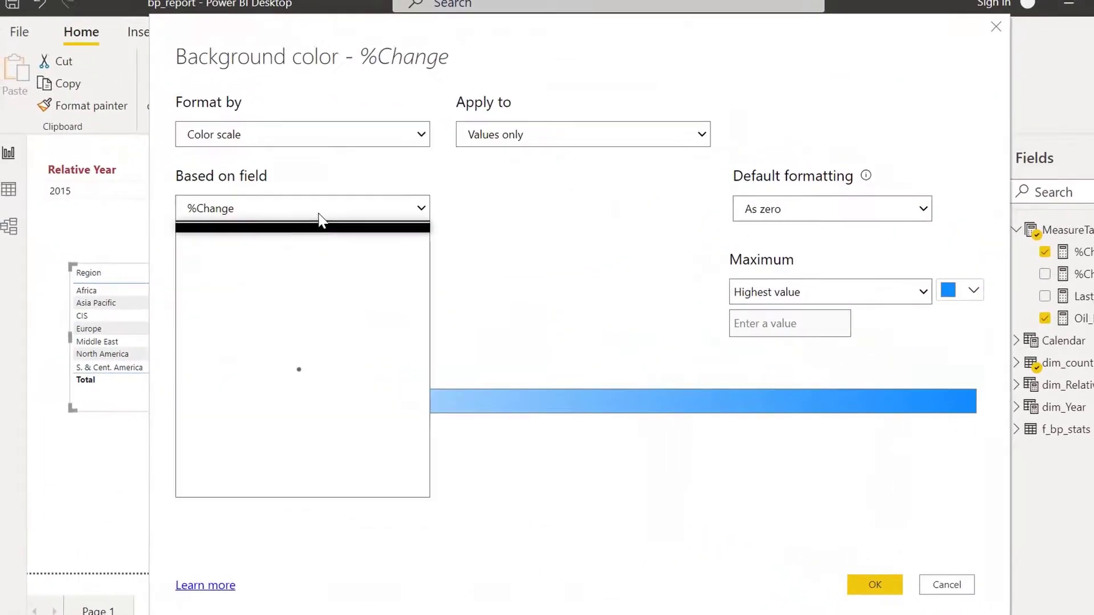
{"action": "left_click", "coordinate": [385, 135]}
{"action": "left_click", "coordinate": [302, 169]}
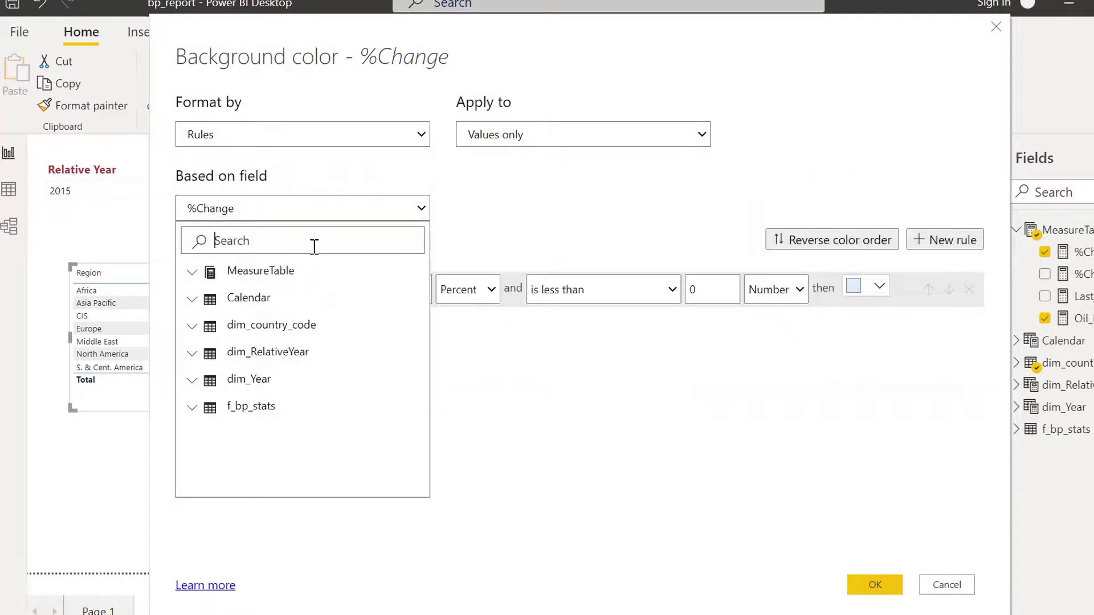
{"action": "type", "text": "change"}
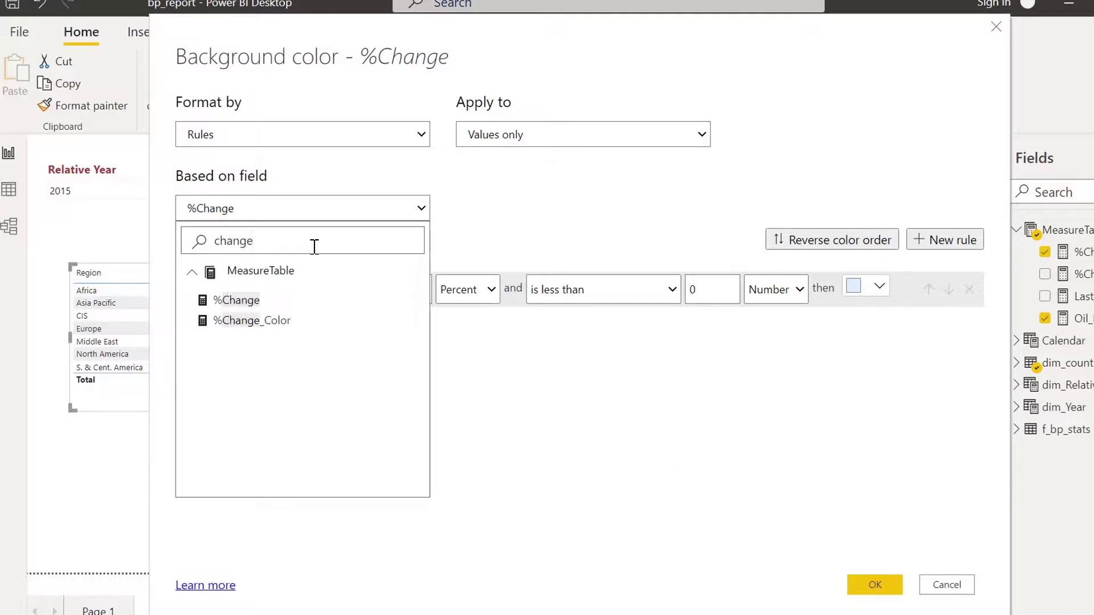
{"action": "left_click", "coordinate": [273, 320]}
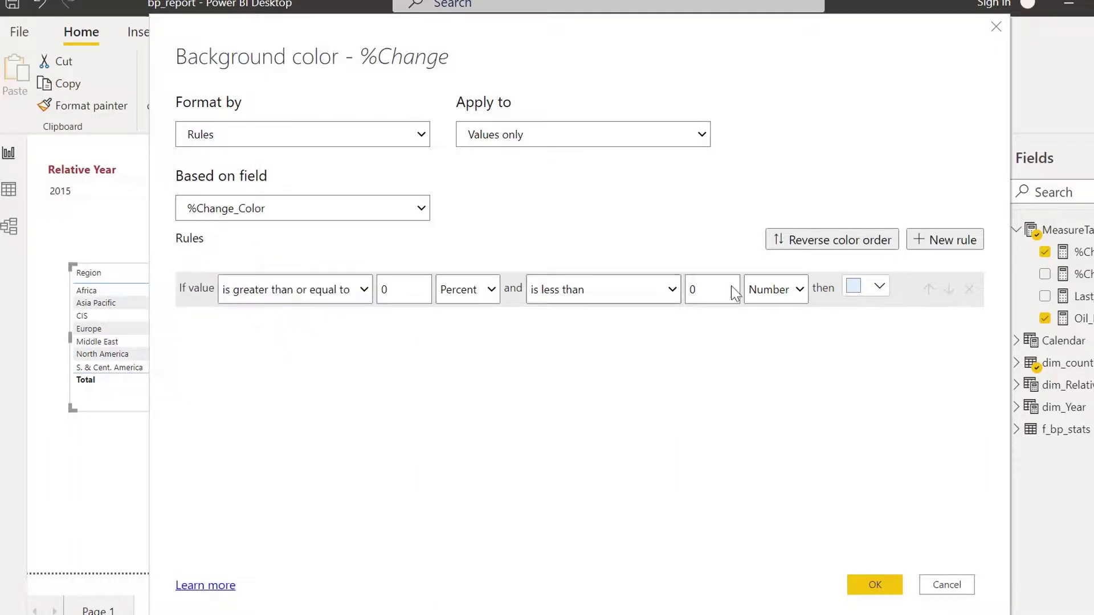
Define the background color rule's condition as value is 1, with the type set to Number.
{"action": "left_click", "coordinate": [317, 289]}
{"action": "left_click", "coordinate": [315, 343]}
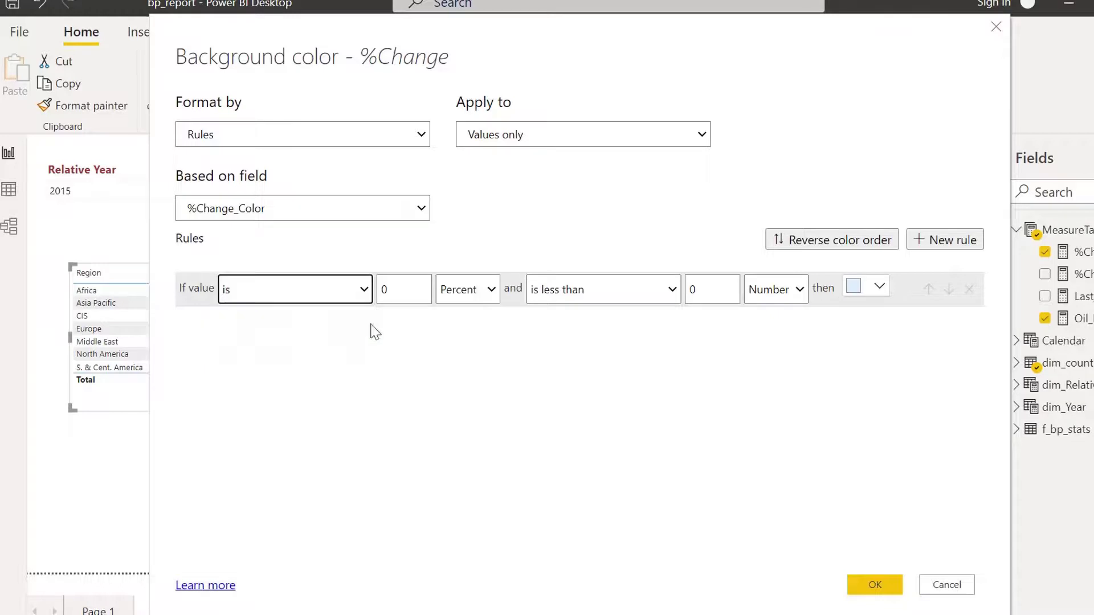
{"action": "left_click", "coordinate": [430, 292]}
{"action": "double_click", "coordinate": [422, 291]}
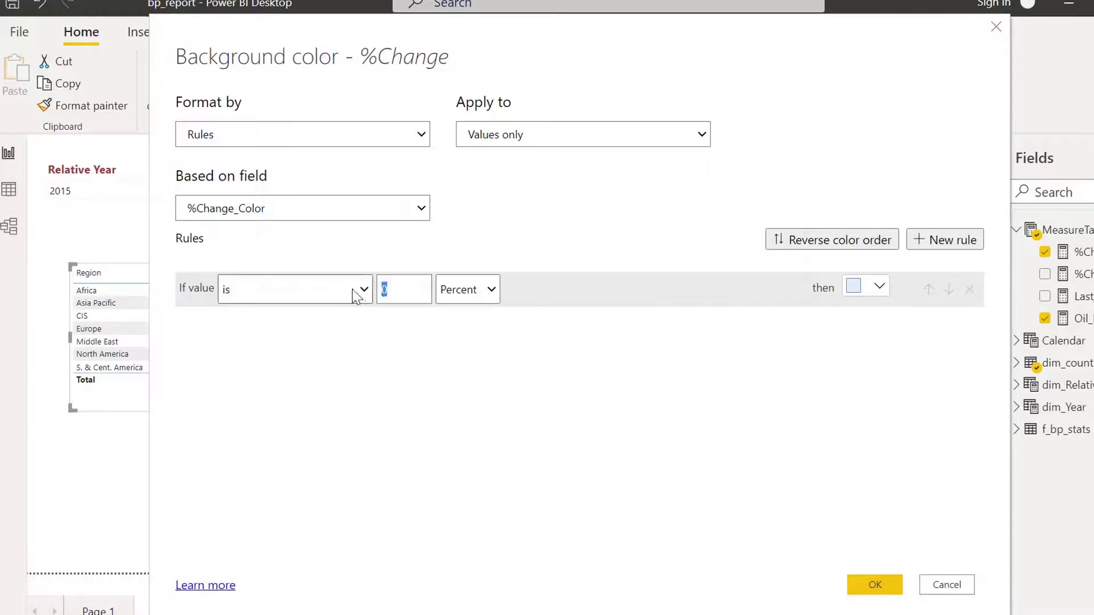
{"action": "type", "text": "1"}
{"action": "left_click", "coordinate": [471, 292]}
{"action": "left_click", "coordinate": [464, 312]}
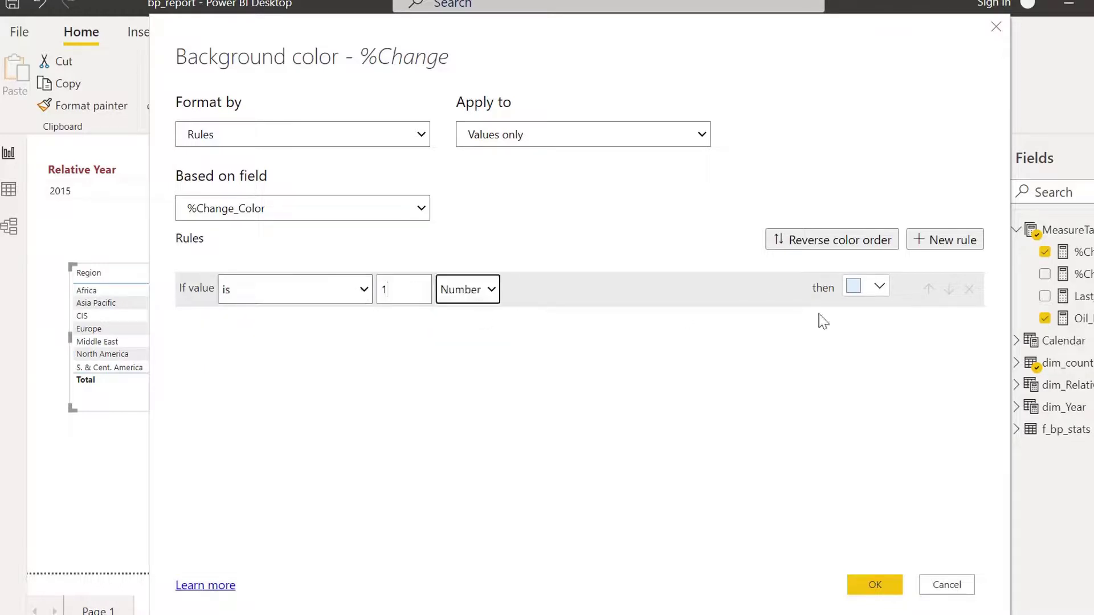
Give the rule for value 1 the custom green color #09980B.
{"action": "left_click", "coordinate": [878, 292]}
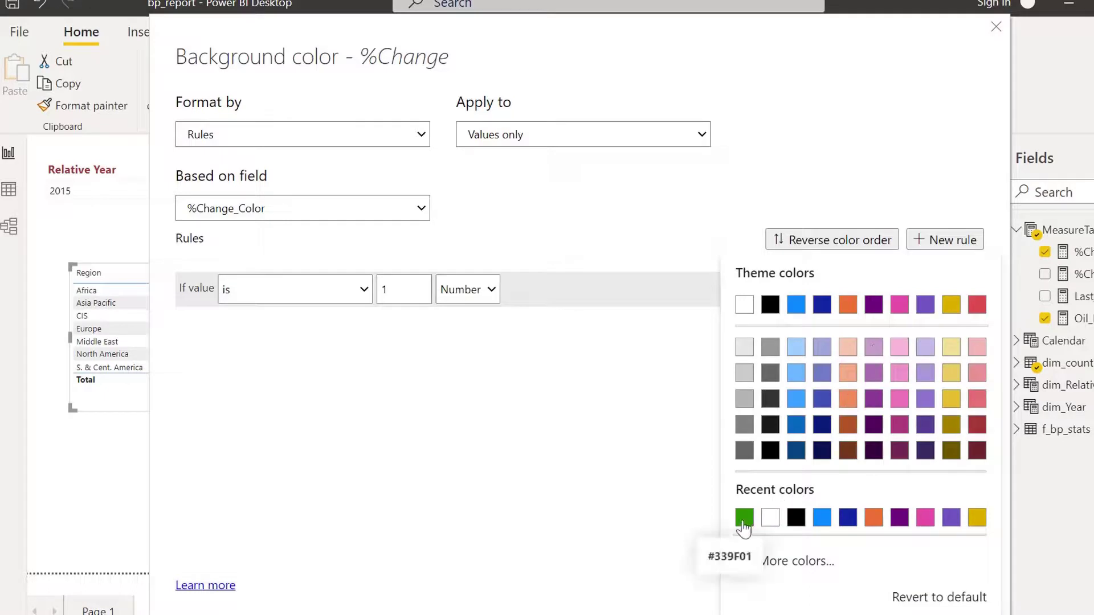
{"action": "left_click", "coordinate": [786, 560]}
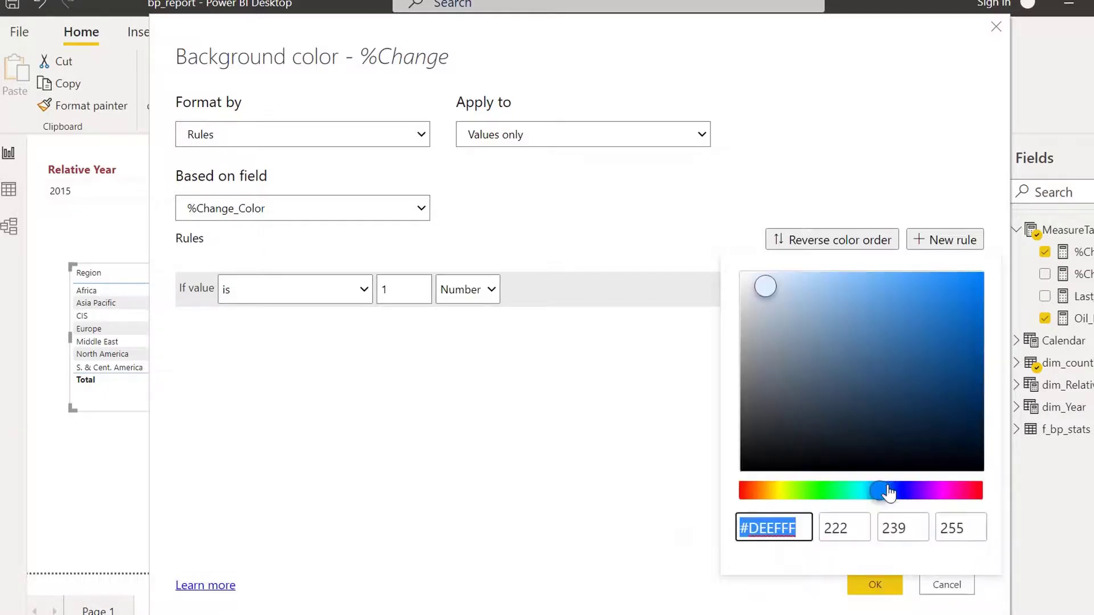
{"action": "left_click", "coordinate": [820, 490]}
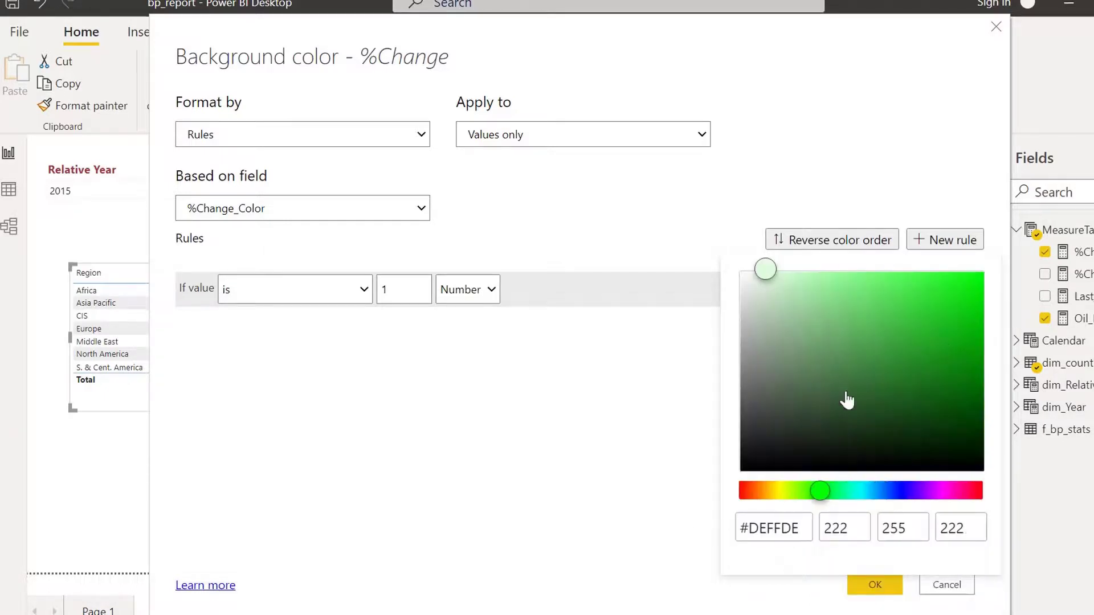
{"action": "left_click", "coordinate": [968, 359]}
{"action": "left_click", "coordinate": [964, 352]}
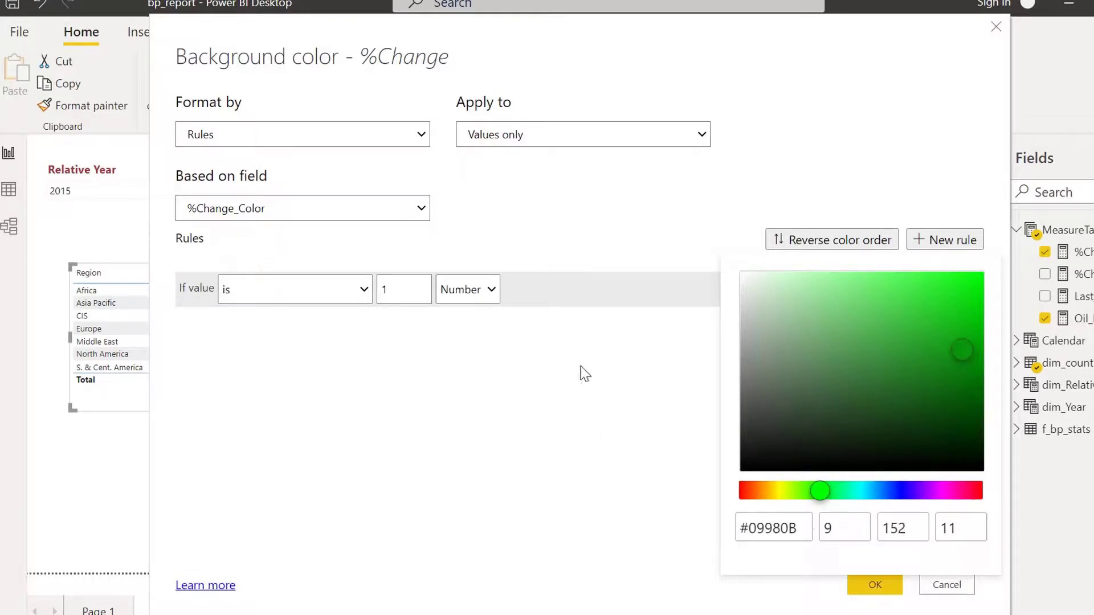
Add a second background color rule for value is -1, type Number, and give it a light red theme color.
{"action": "left_click", "coordinate": [585, 374]}
{"action": "left_click", "coordinate": [935, 241]}
{"action": "left_click", "coordinate": [359, 324]}
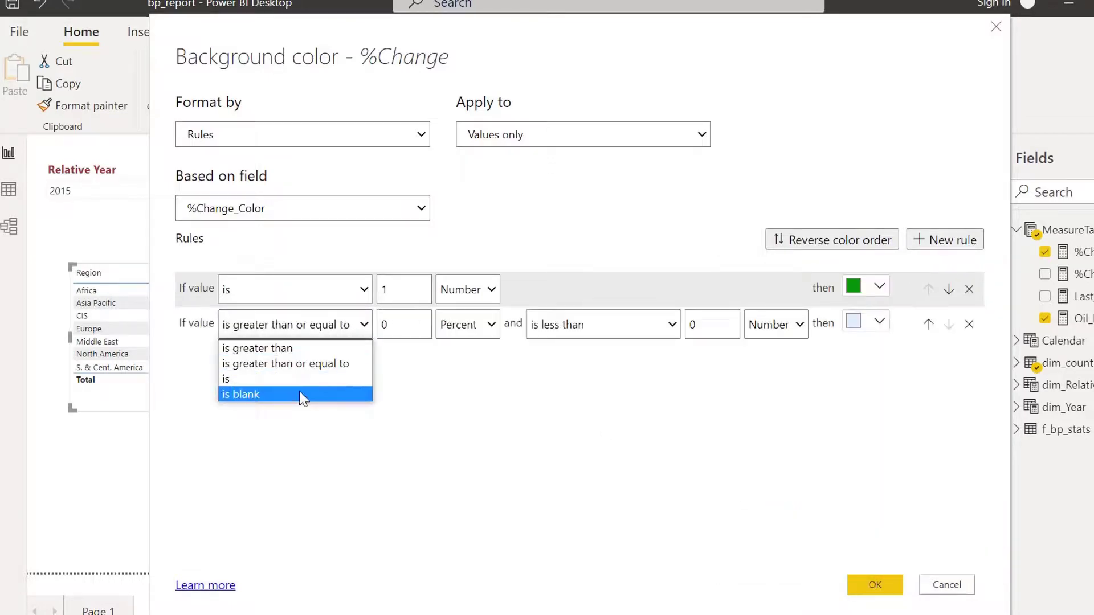
{"action": "left_click", "coordinate": [313, 379]}
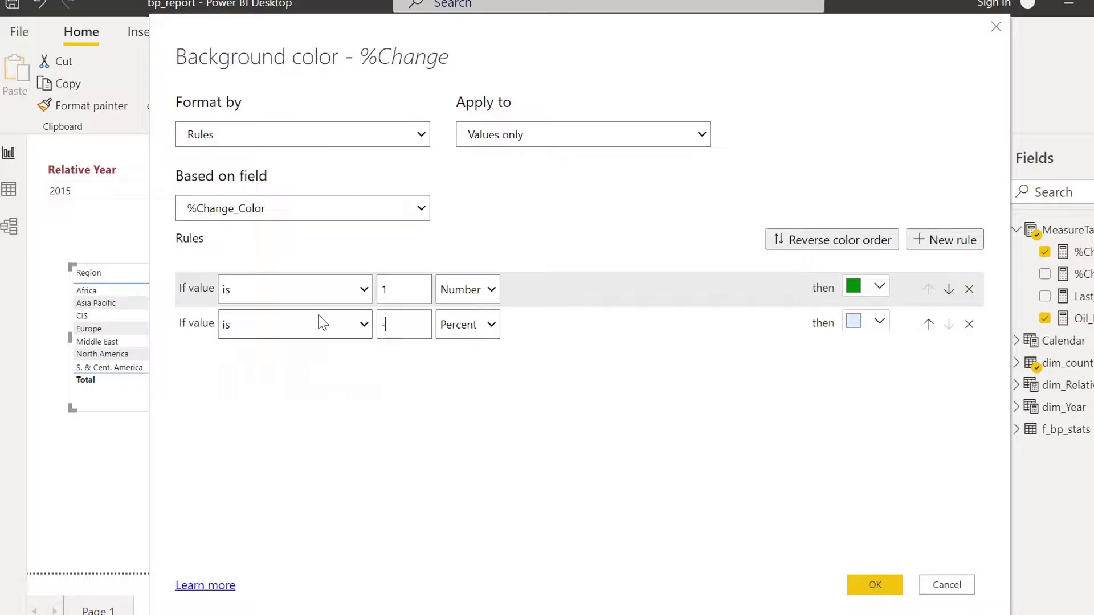
{"action": "left_click", "coordinate": [491, 324]}
{"action": "left_click", "coordinate": [461, 347]}
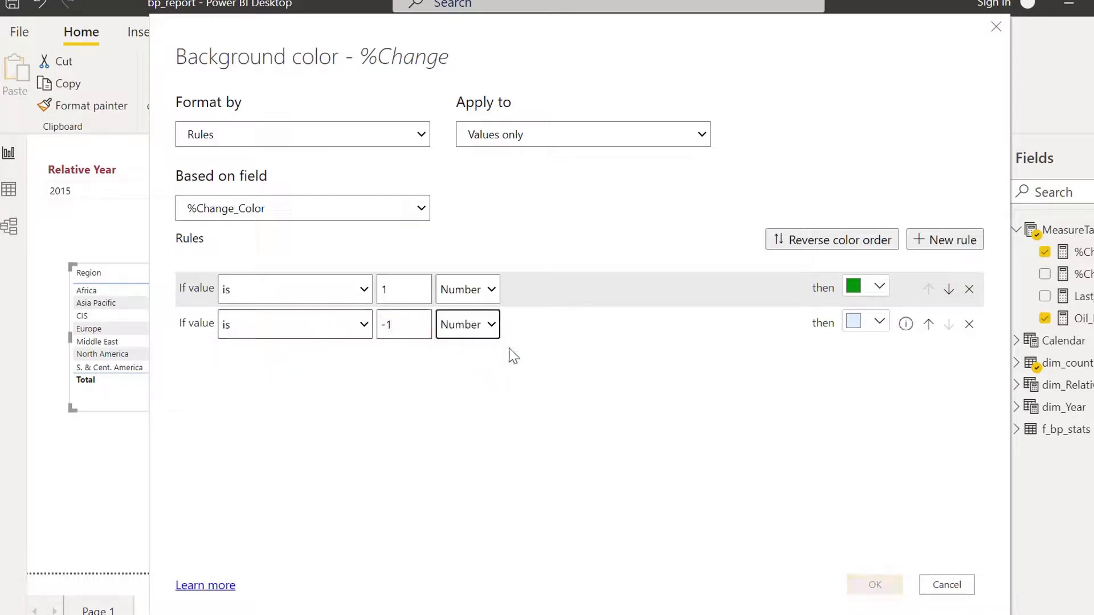
{"action": "left_click", "coordinate": [851, 328]}
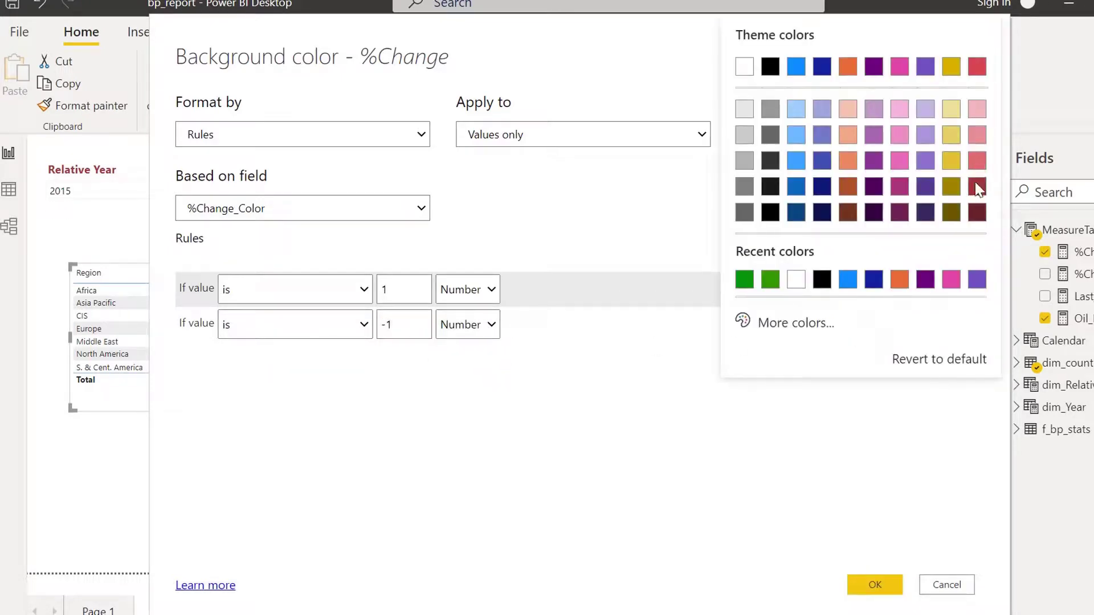
{"action": "left_click", "coordinate": [976, 163]}
Change the color of the rule for value 1 to a lighter, softer green and apply the conditional formatting.
{"action": "left_click", "coordinate": [871, 287]}
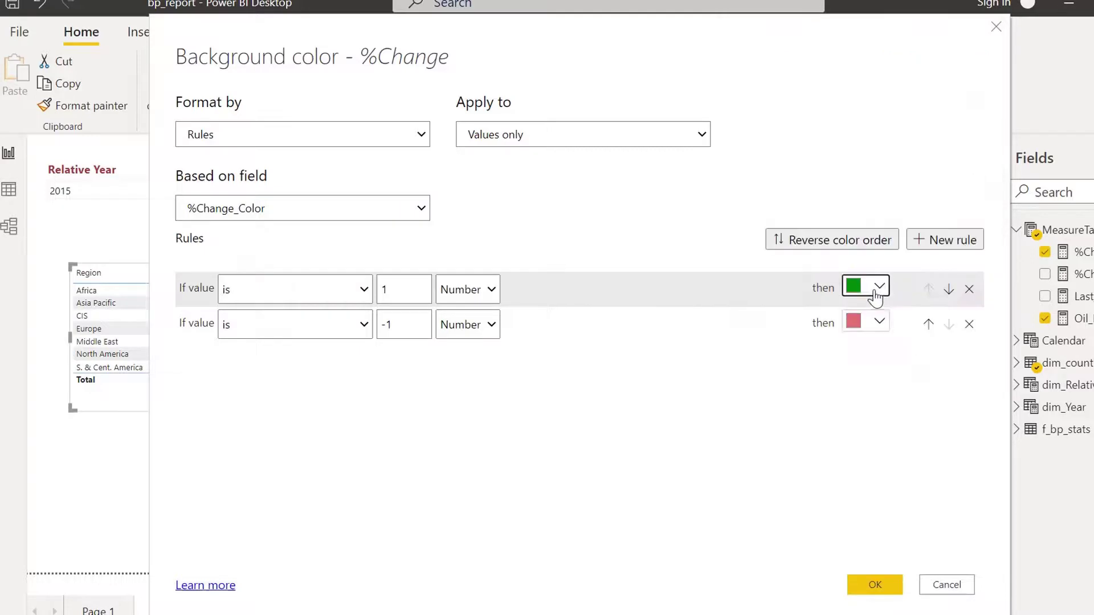
{"action": "left_click", "coordinate": [791, 558]}
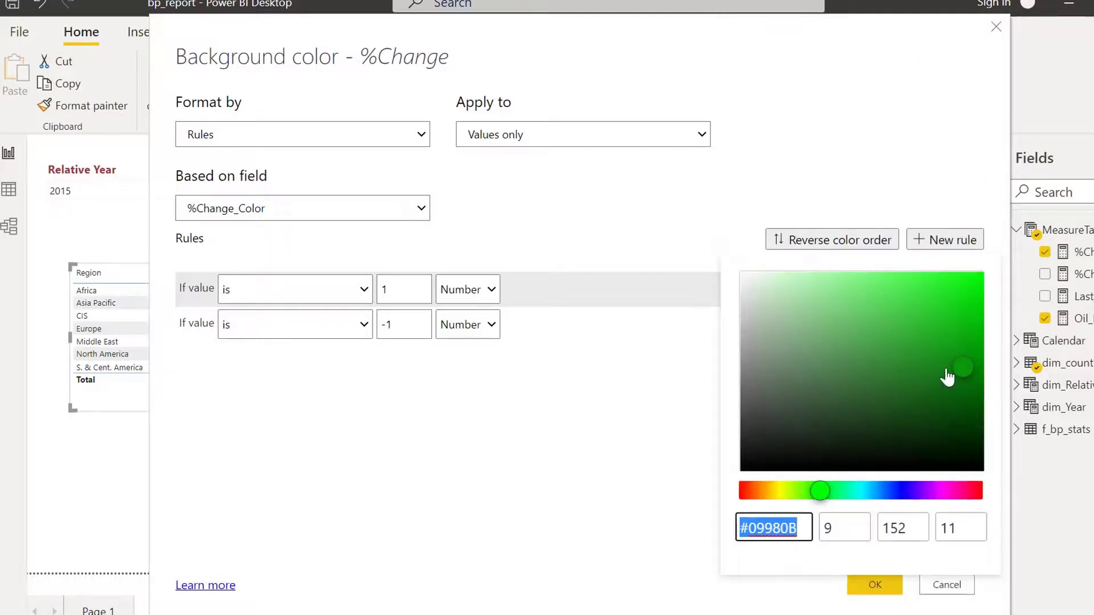
{"action": "mouse_move", "coordinate": [962, 367]}
{"action": "left_mouse_down"}
{"action": "mouse_move", "coordinate": [836, 288]}
{"action": "mouse_move", "coordinate": [841, 279]}
{"action": "mouse_move", "coordinate": [849, 285]}
{"action": "mouse_move", "coordinate": [821, 309]}
{"action": "left_mouse_up"}
{"action": "left_click", "coordinate": [651, 547]}
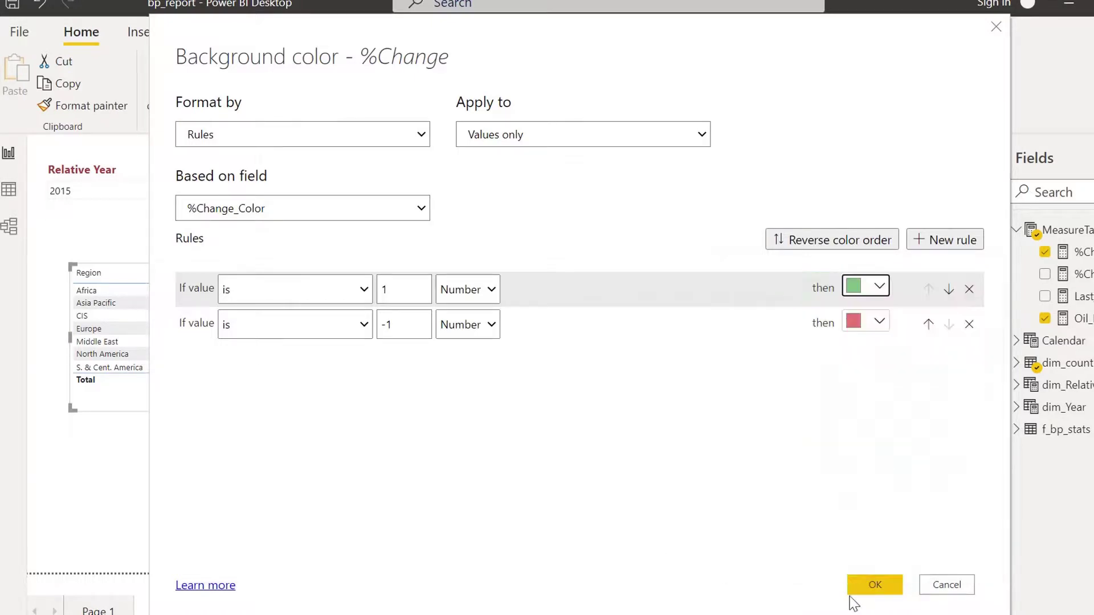
{"action": "left_click", "coordinate": [875, 584]}
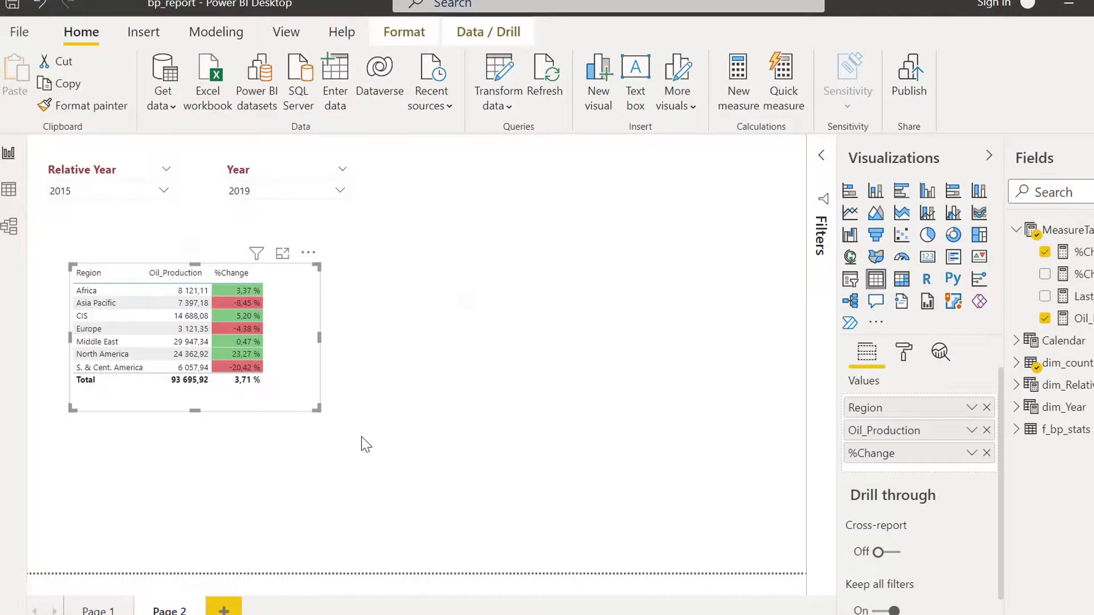
Shrink the regional table visual slightly and set its grid outline color to dark purple.
{"action": "left_click_drag", "start_coordinate": [313, 412], "coordinate": [296, 403]}
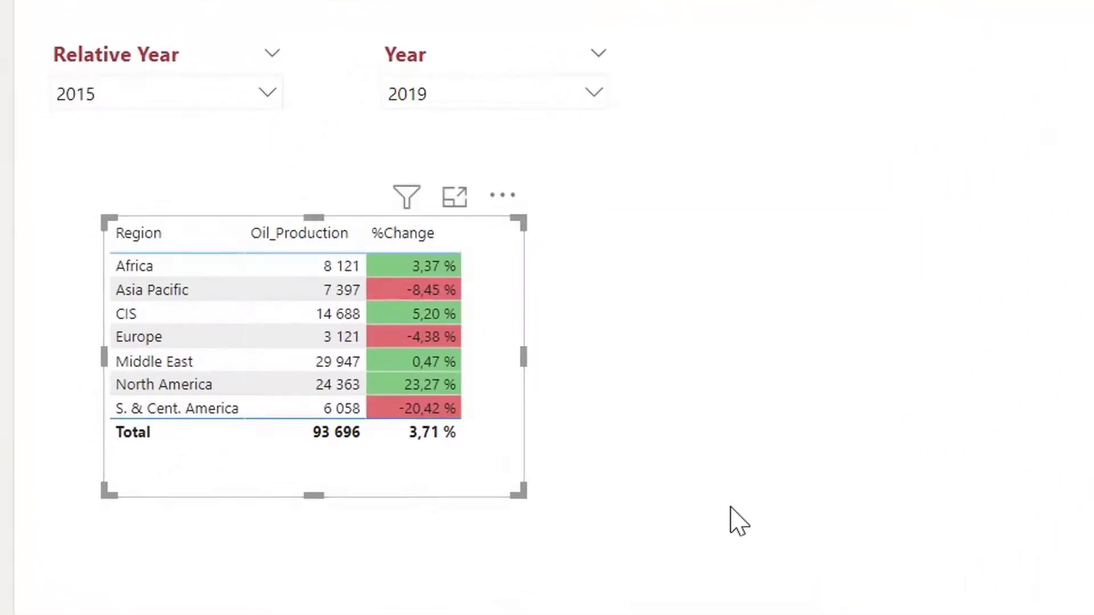
{"action": "left_click_drag", "start_coordinate": [516, 491], "coordinate": [492, 483]}
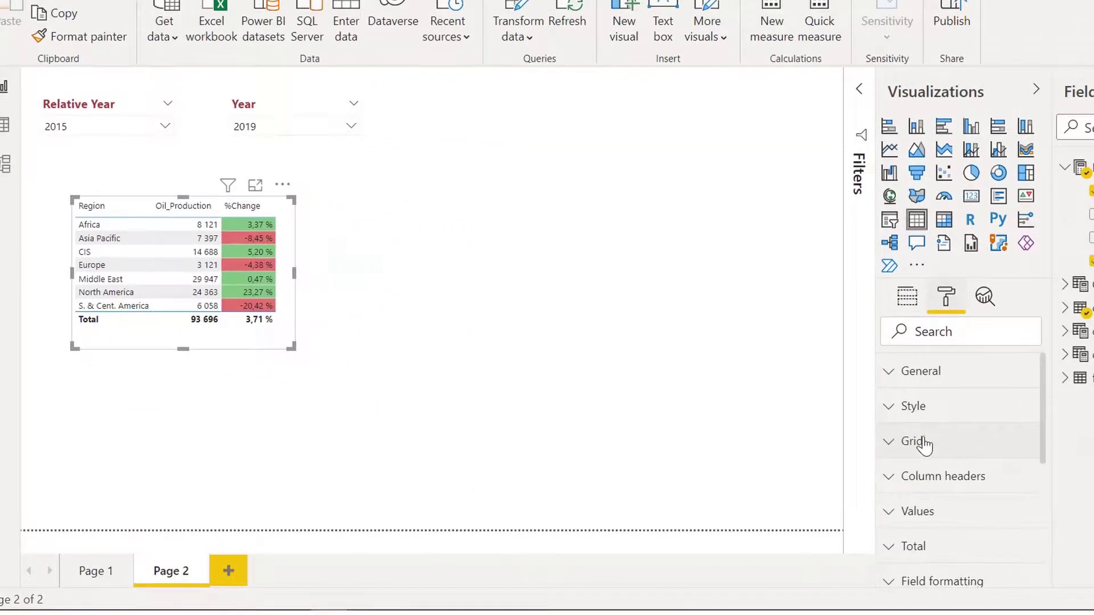
{"action": "left_click", "coordinate": [917, 444]}
{"action": "scroll", "coordinate": [940, 501], "scroll_direction": "down", "scroll_amount": 2}
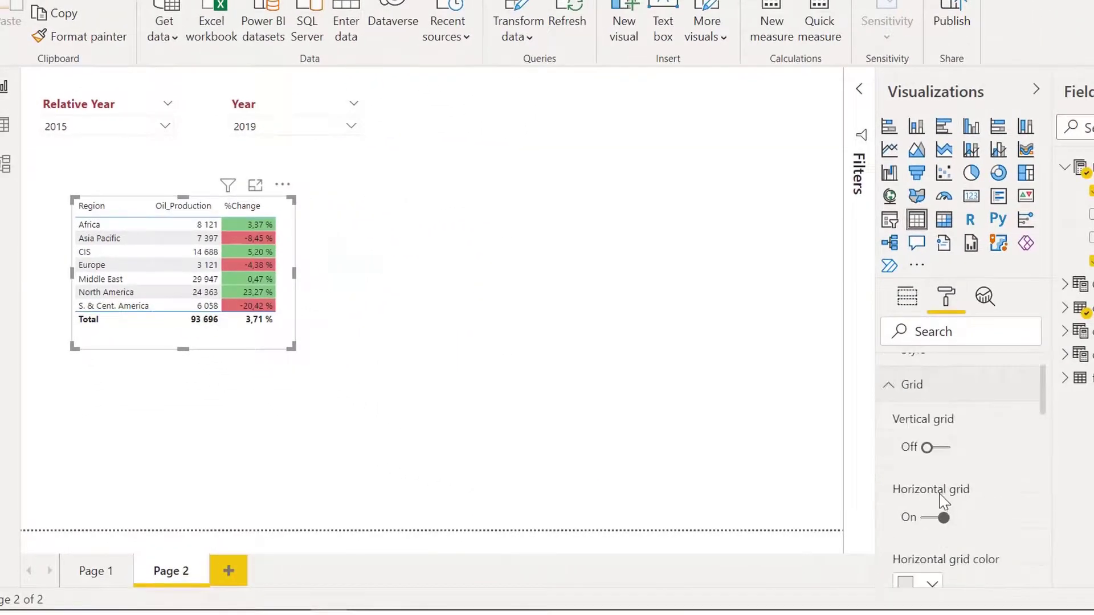
{"action": "scroll", "coordinate": [940, 501], "scroll_direction": "down", "scroll_amount": 5}
{"action": "scroll", "coordinate": [934, 490], "scroll_direction": "up", "scroll_amount": 1}
{"action": "left_click", "coordinate": [932, 482]}
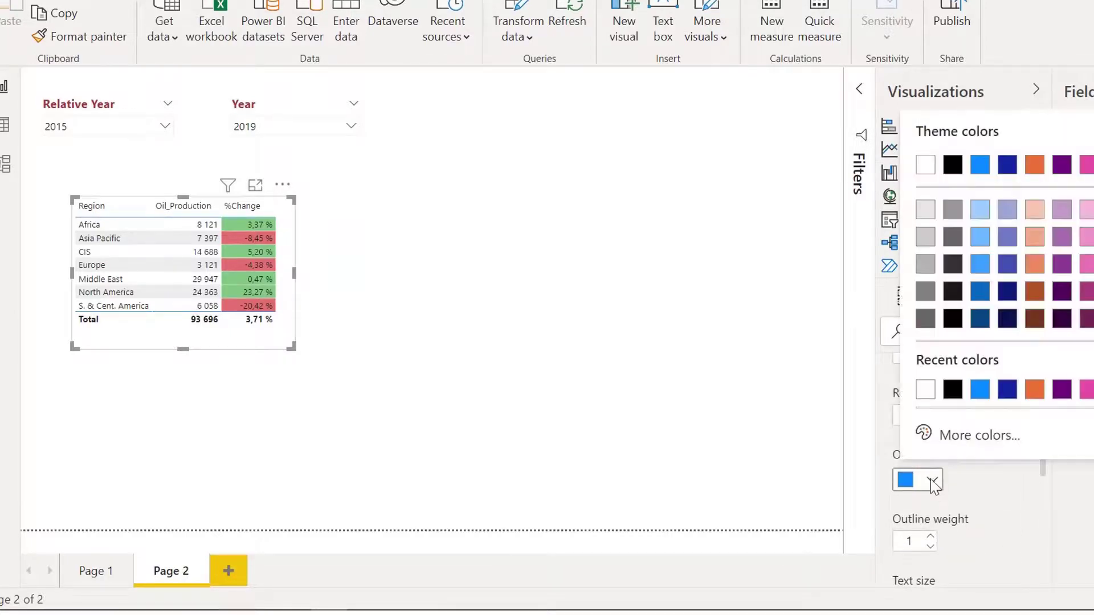
{"action": "left_click", "coordinate": [1062, 291]}
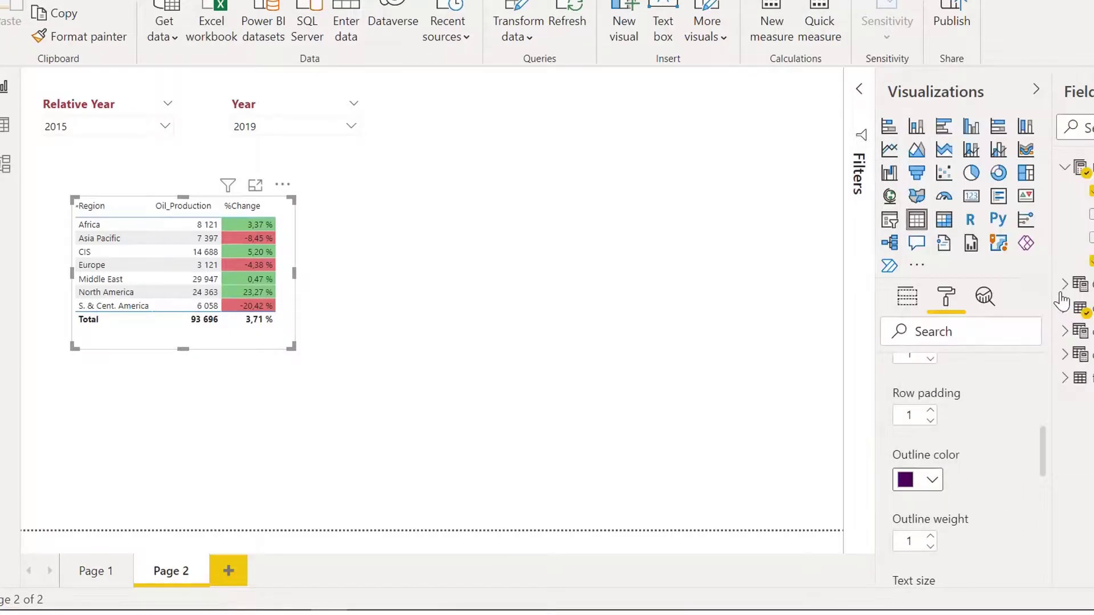
{"action": "scroll", "coordinate": [1013, 396], "scroll_direction": "up", "scroll_amount": 1}
{"action": "scroll", "coordinate": [919, 419], "scroll_direction": "up", "scroll_amount": 4}
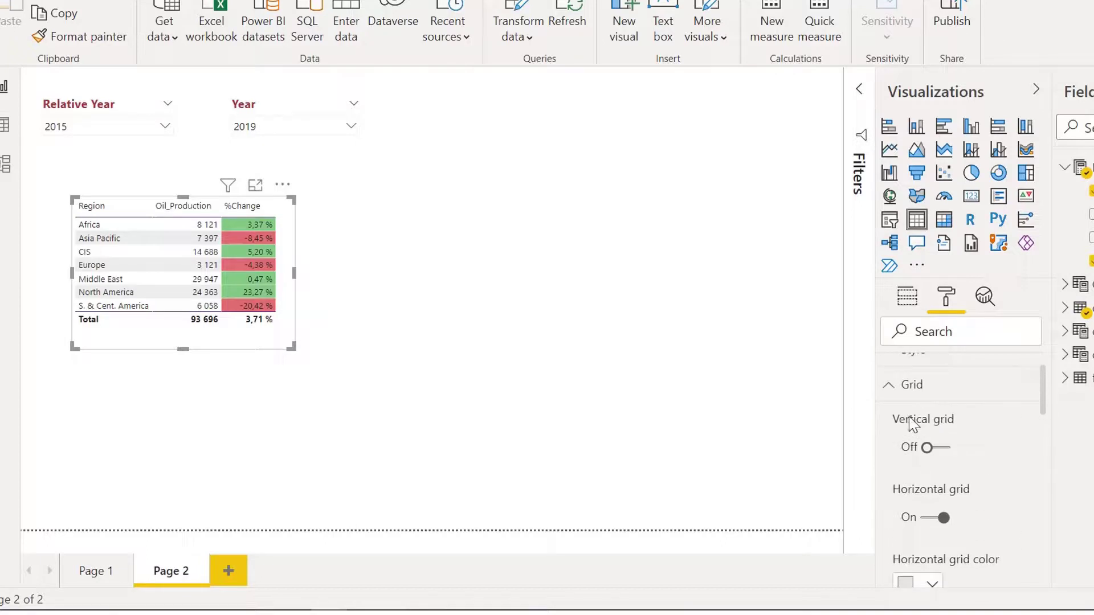
{"action": "left_click", "coordinate": [897, 386]}
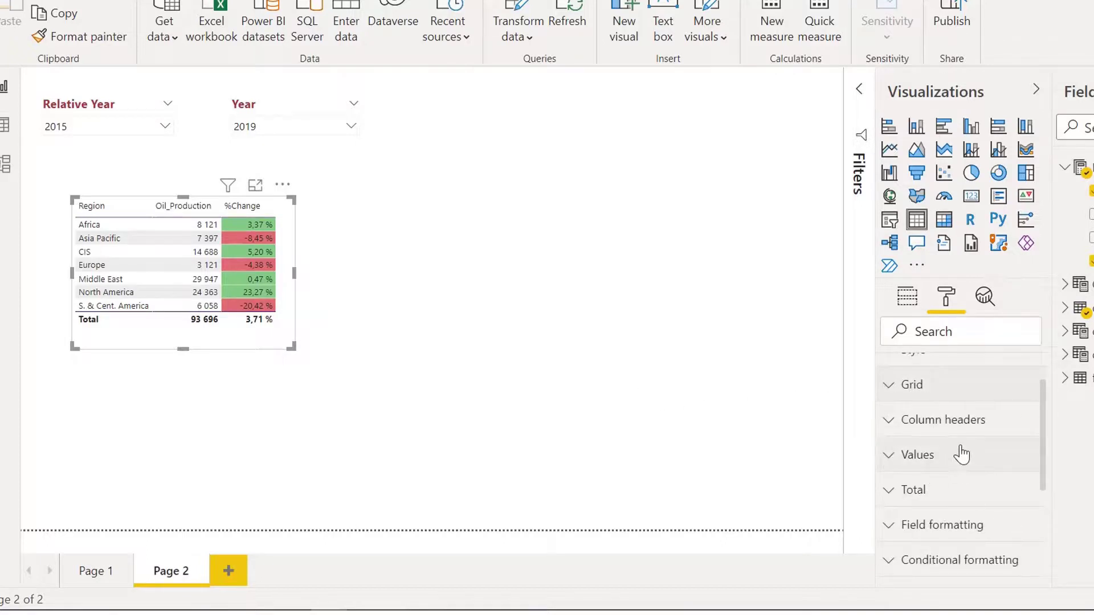
Set the font family of the table's column headers to Segoe UI Semibold.
{"action": "left_click", "coordinate": [951, 431]}
{"action": "scroll", "coordinate": [980, 485], "scroll_direction": "down", "scroll_amount": 3}
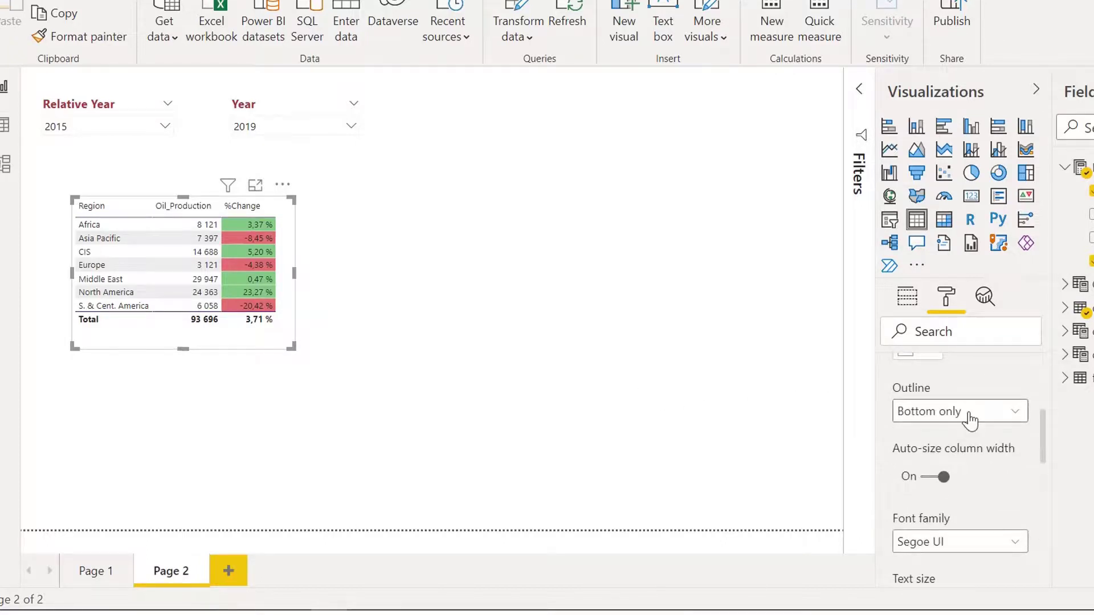
{"action": "left_click", "coordinate": [968, 551]}
{"action": "scroll", "coordinate": [986, 433], "scroll_direction": "down", "scroll_amount": 2}
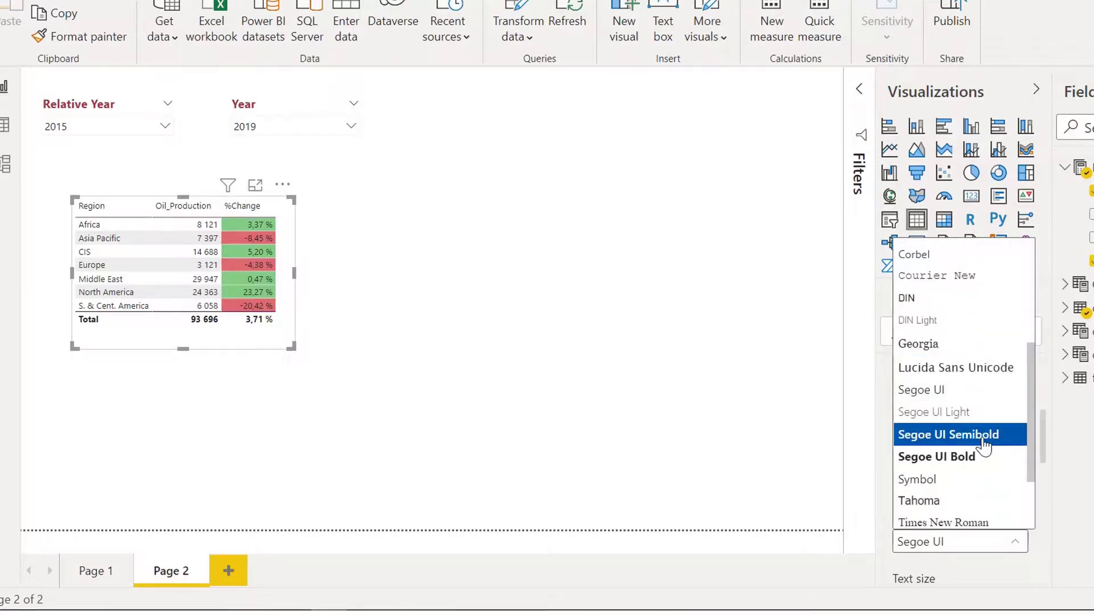
{"action": "left_click", "coordinate": [984, 446]}
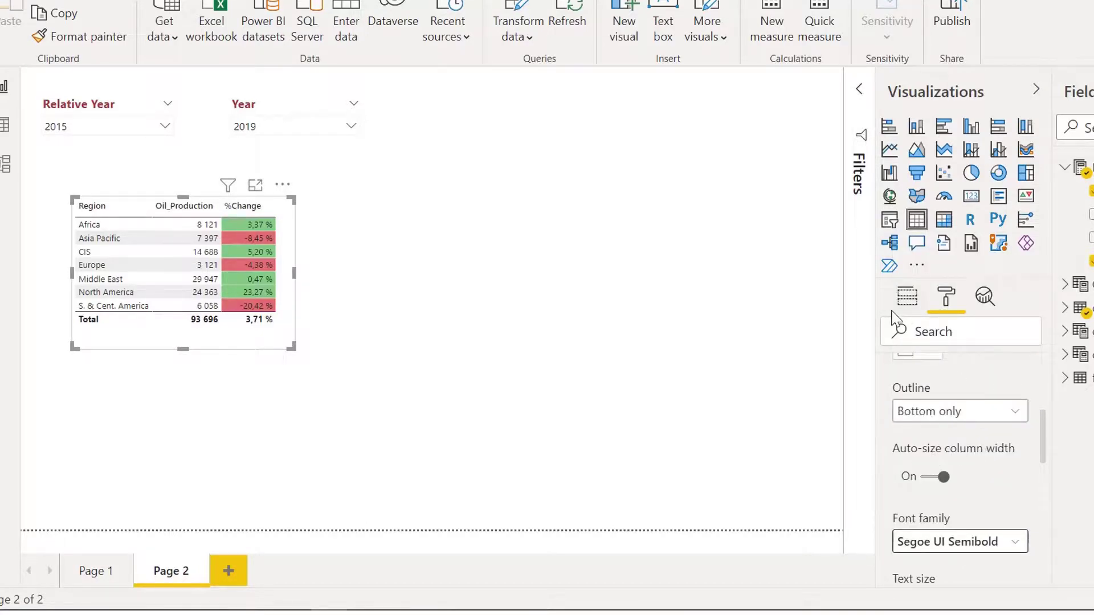
Rename the Oil_Production field in the table visual to Oil Production.
{"action": "left_click", "coordinate": [904, 298]}
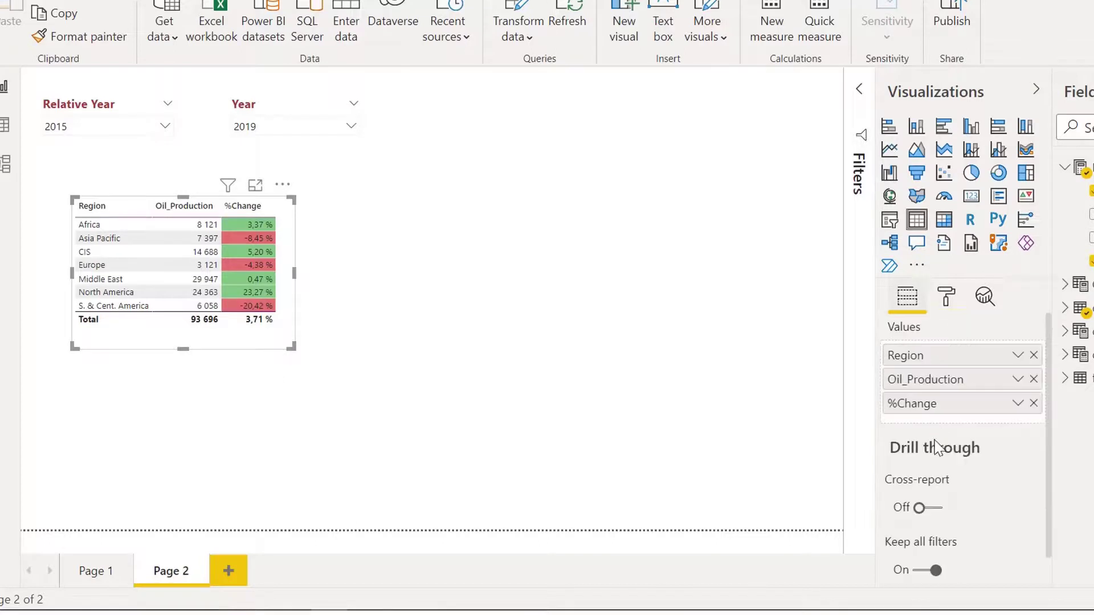
{"action": "double_click", "coordinate": [911, 381]}
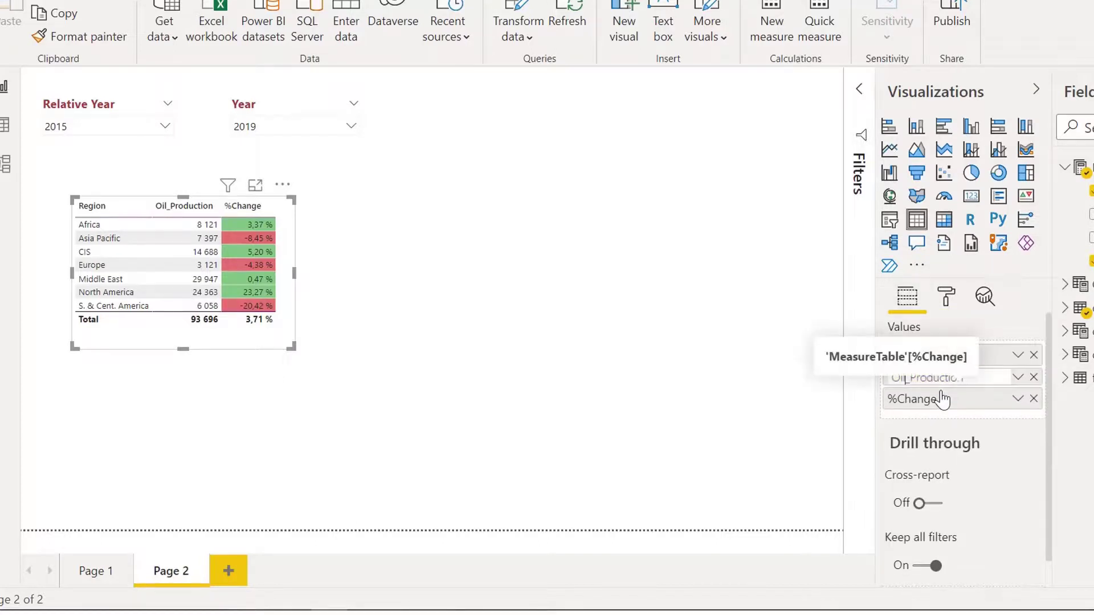
{"action": "key", "text": "Return"}
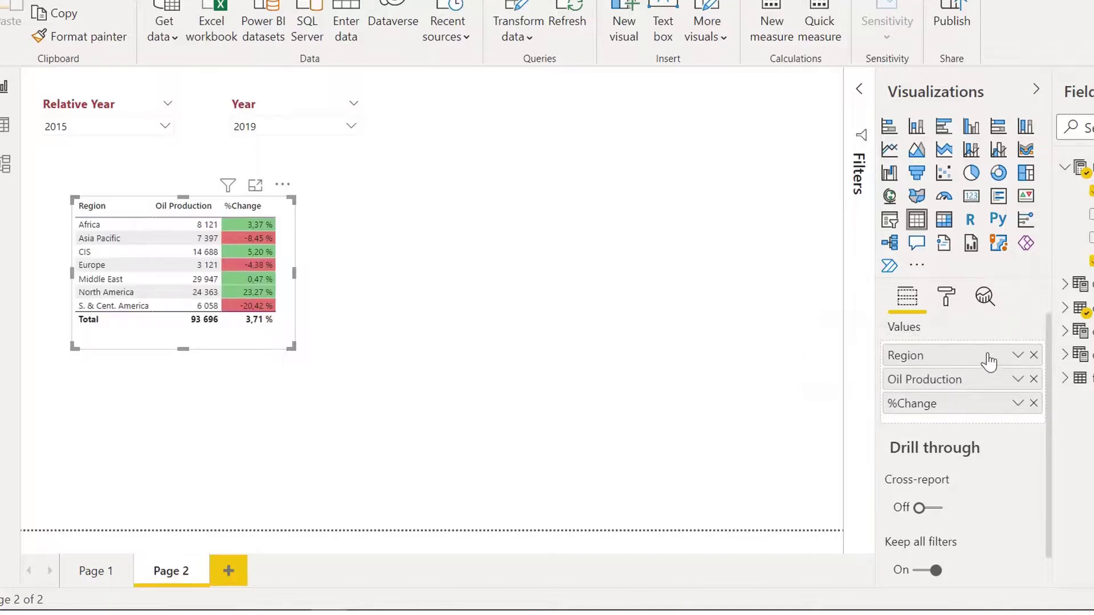
Center-align the Oil Production column through field formatting and apply the formatting to its header and total as well.
{"action": "left_click", "coordinate": [947, 299]}
{"action": "scroll", "coordinate": [951, 464], "scroll_direction": "down", "scroll_amount": 5}
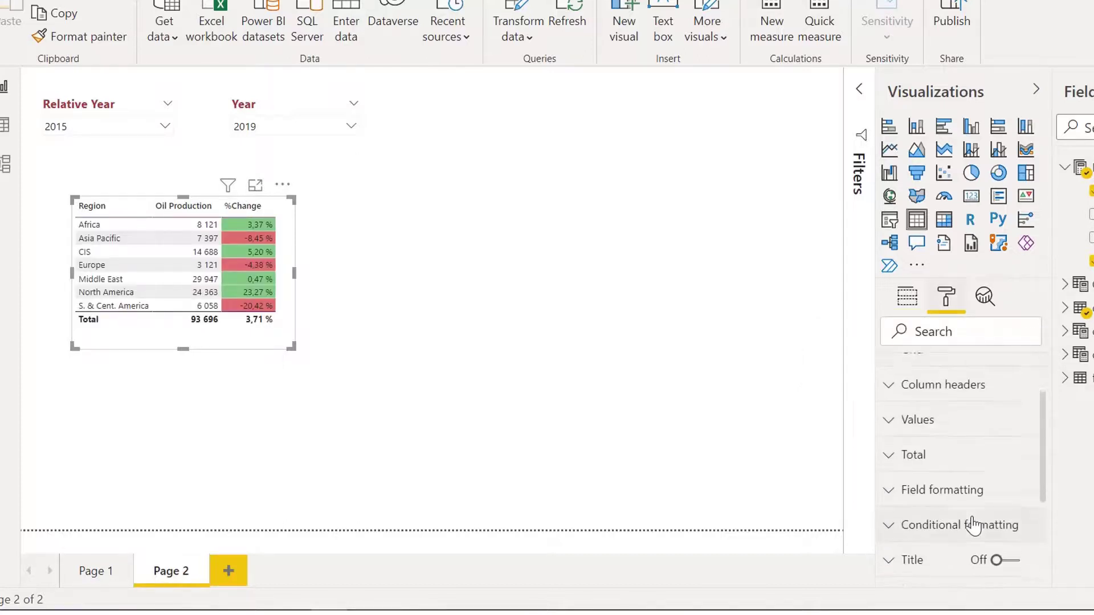
{"action": "left_click", "coordinate": [931, 392]}
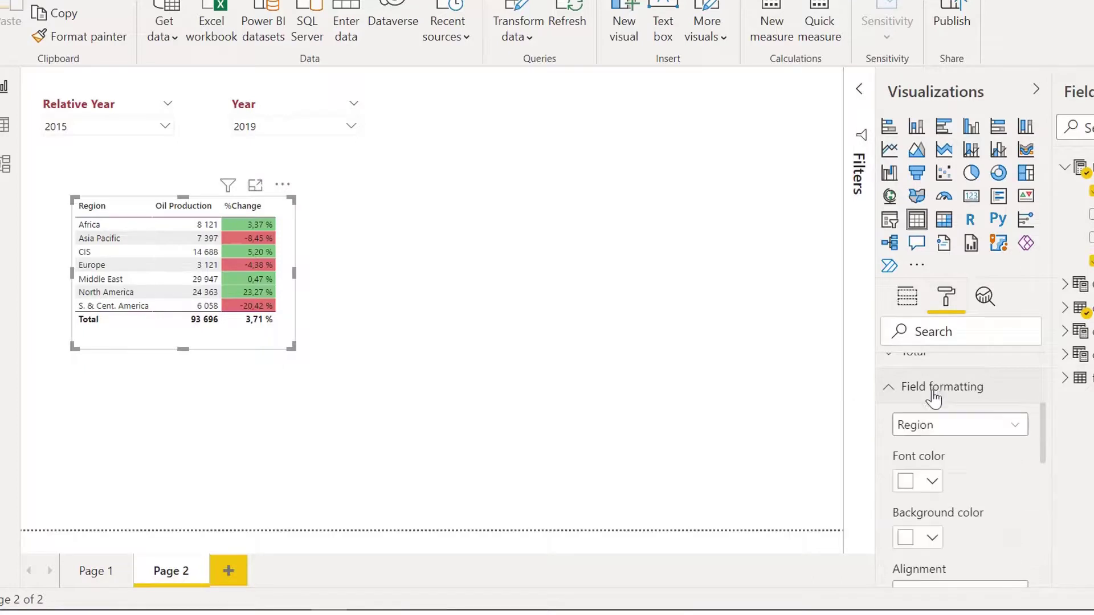
{"action": "left_click", "coordinate": [977, 437]}
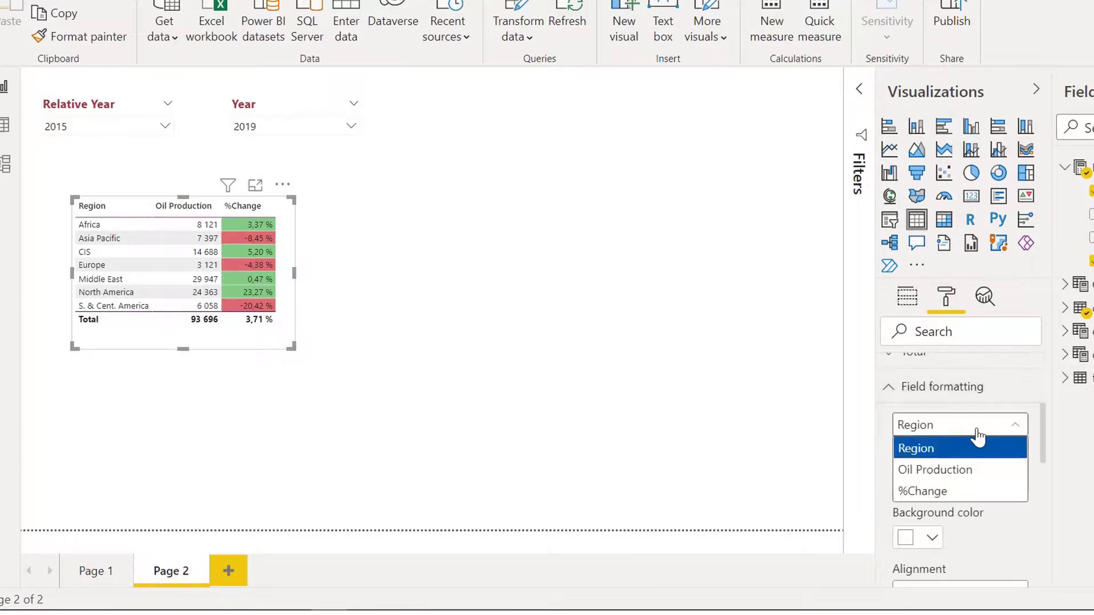
{"action": "left_click", "coordinate": [977, 470]}
{"action": "scroll", "coordinate": [981, 513], "scroll_direction": "down", "scroll_amount": 2}
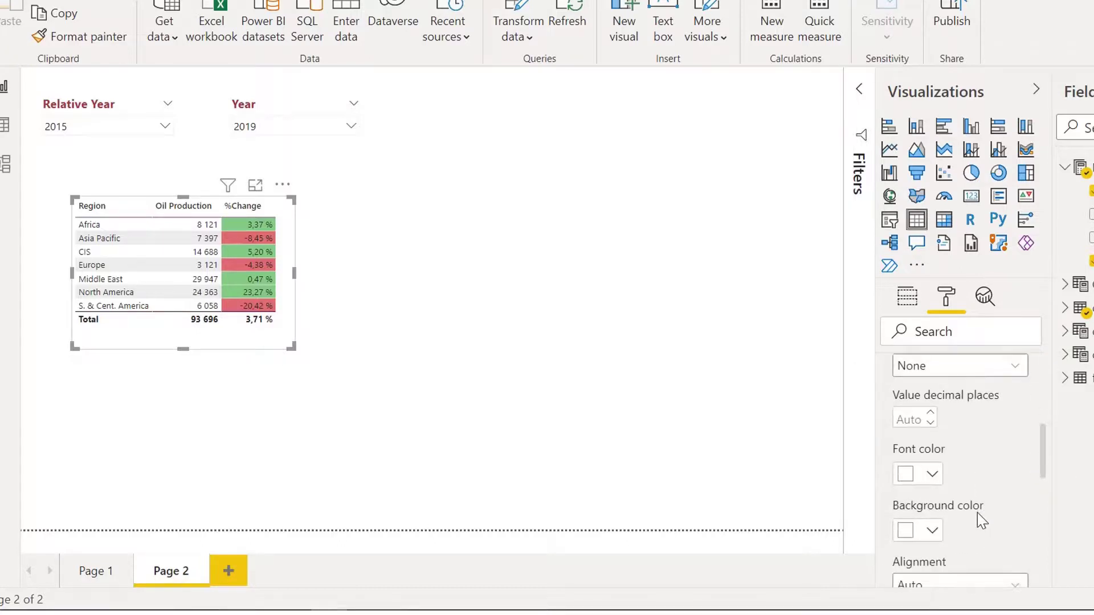
{"action": "scroll", "coordinate": [979, 510], "scroll_direction": "up", "scroll_amount": 2}
{"action": "scroll", "coordinate": [977, 506], "scroll_direction": "down", "scroll_amount": 3}
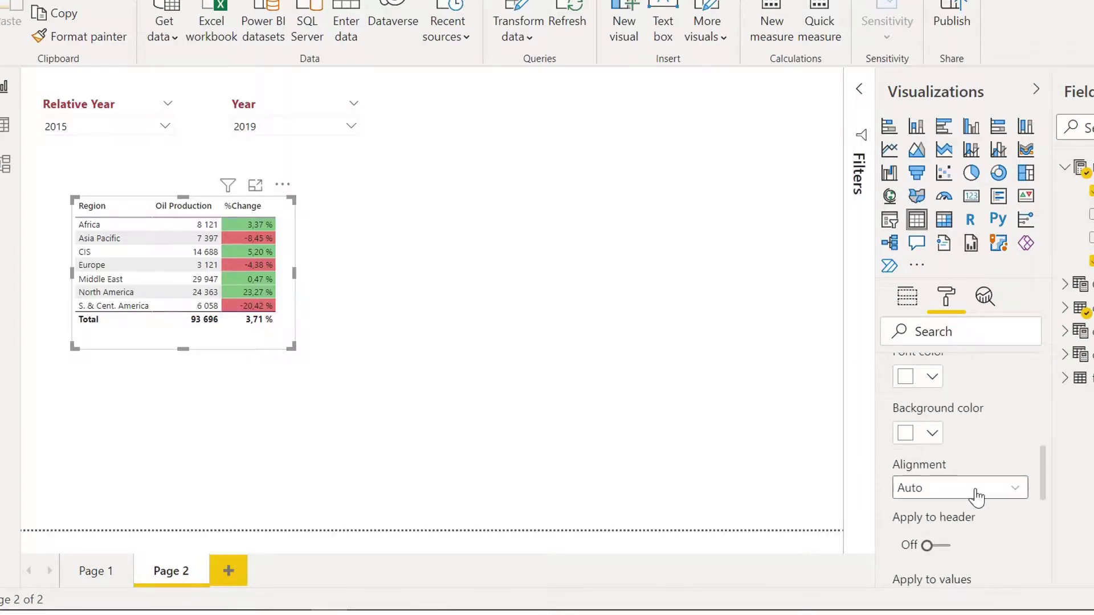
{"action": "left_click", "coordinate": [977, 496]}
{"action": "left_click", "coordinate": [963, 554]}
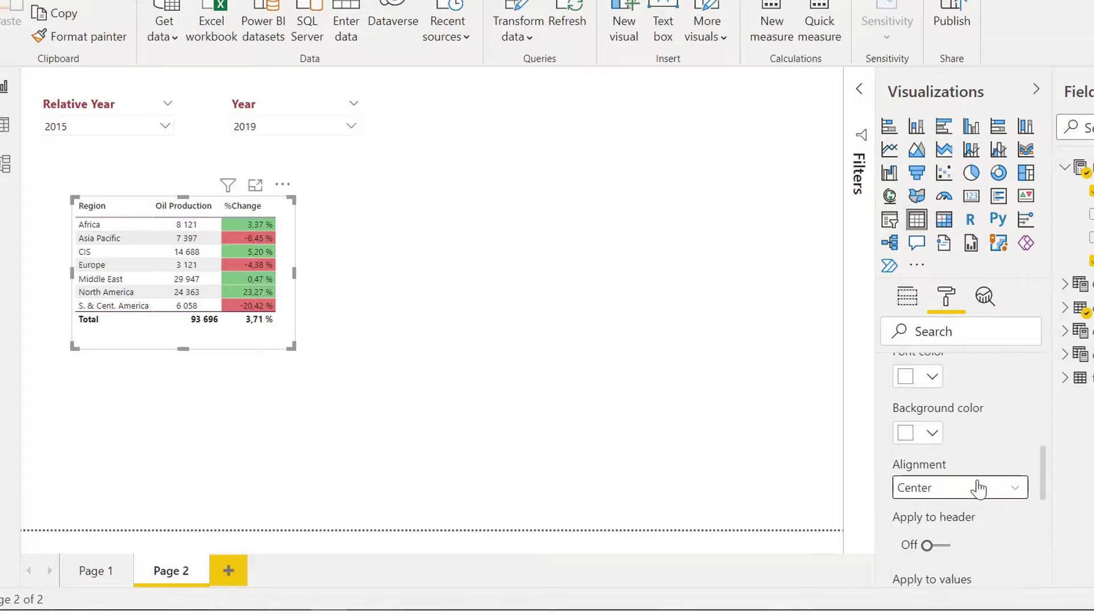
{"action": "scroll", "coordinate": [980, 481], "scroll_direction": "down", "scroll_amount": 3}
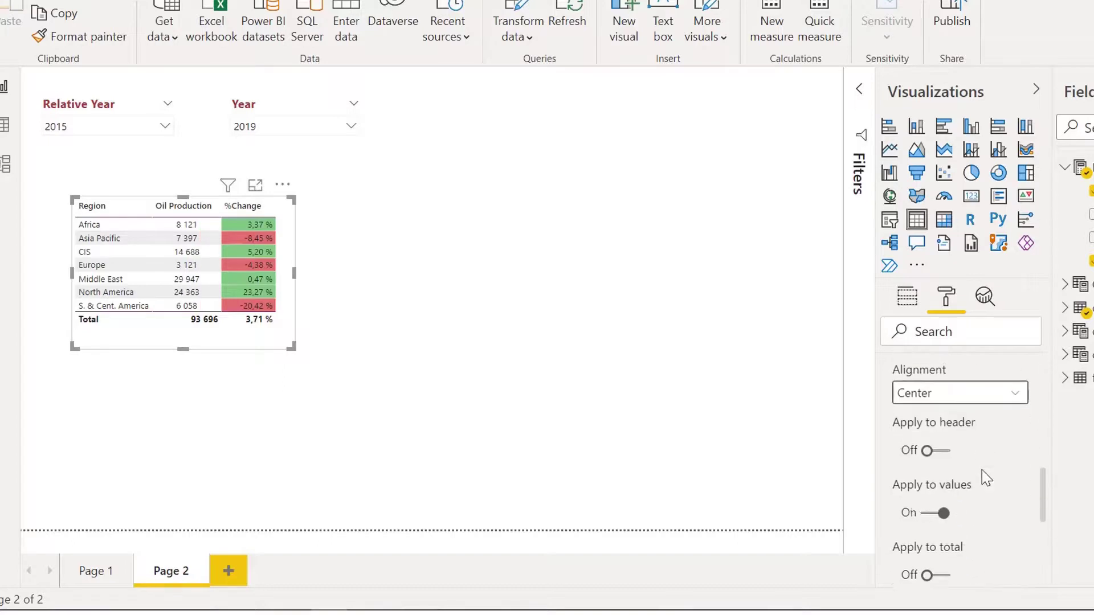
{"action": "left_click", "coordinate": [939, 449]}
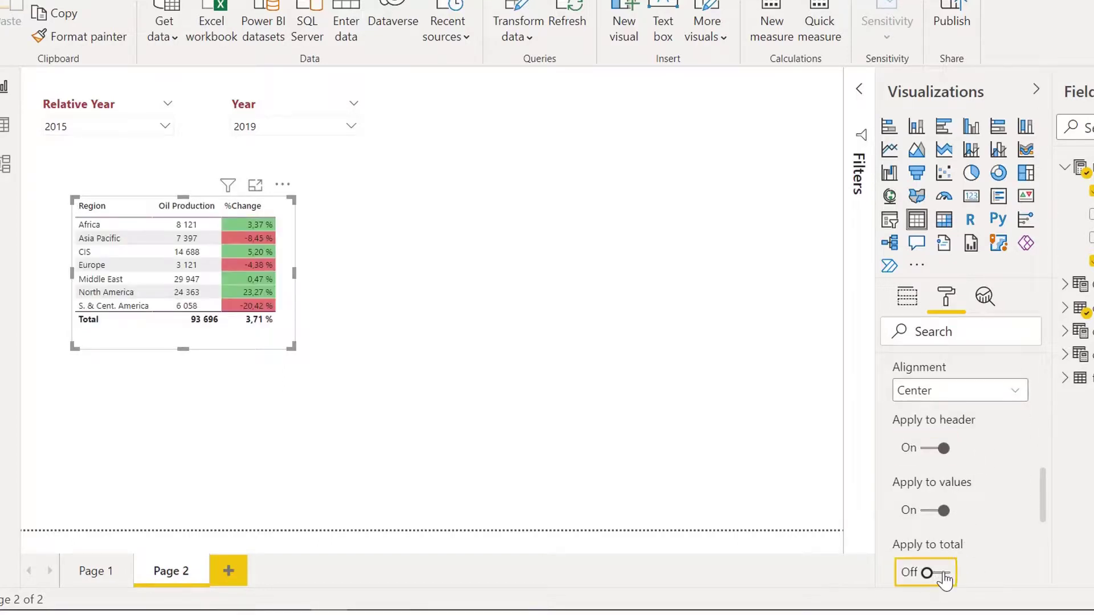
Center-align the %Change column through field formatting and apply the formatting to its total and header as well.
{"action": "scroll", "coordinate": [973, 504], "scroll_direction": "down", "scroll_amount": 3}
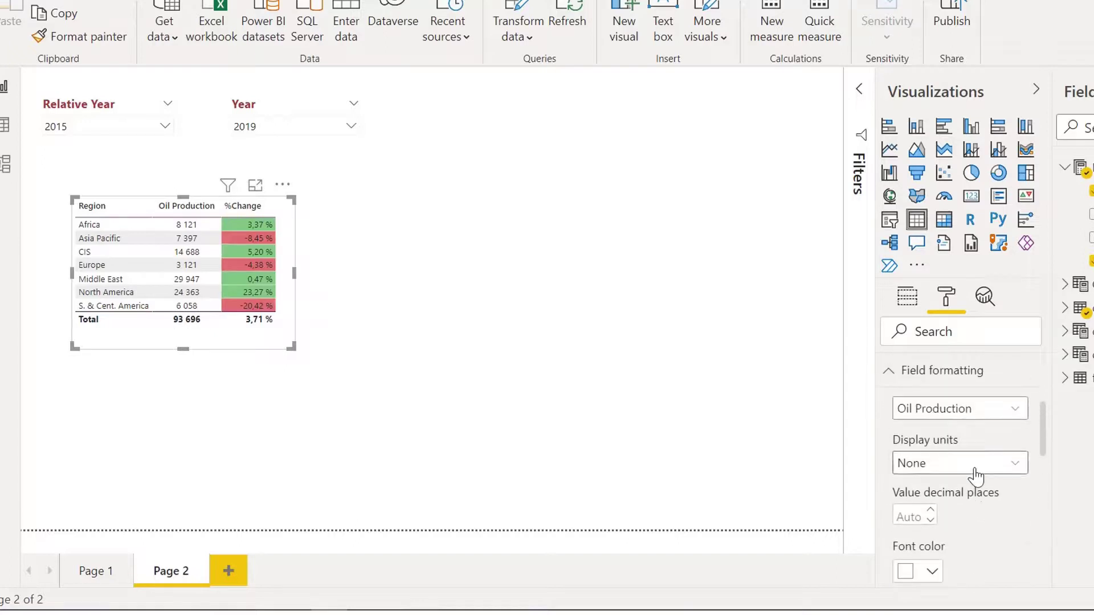
{"action": "left_click", "coordinate": [964, 423]}
{"action": "left_click", "coordinate": [963, 475]}
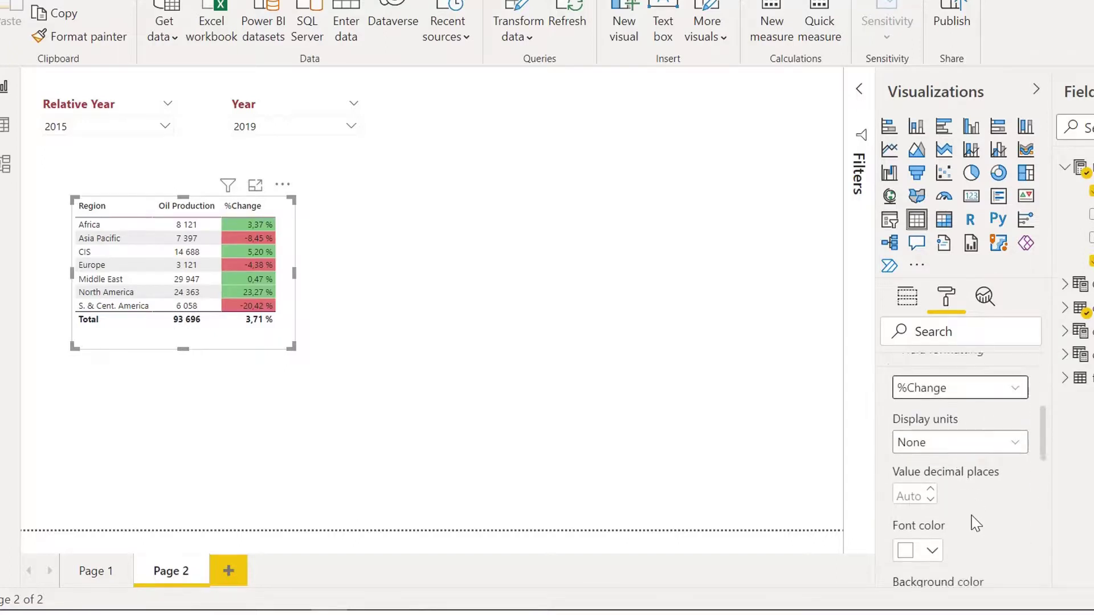
{"action": "scroll", "coordinate": [973, 511], "scroll_direction": "down", "scroll_amount": 4}
{"action": "left_click", "coordinate": [965, 488]}
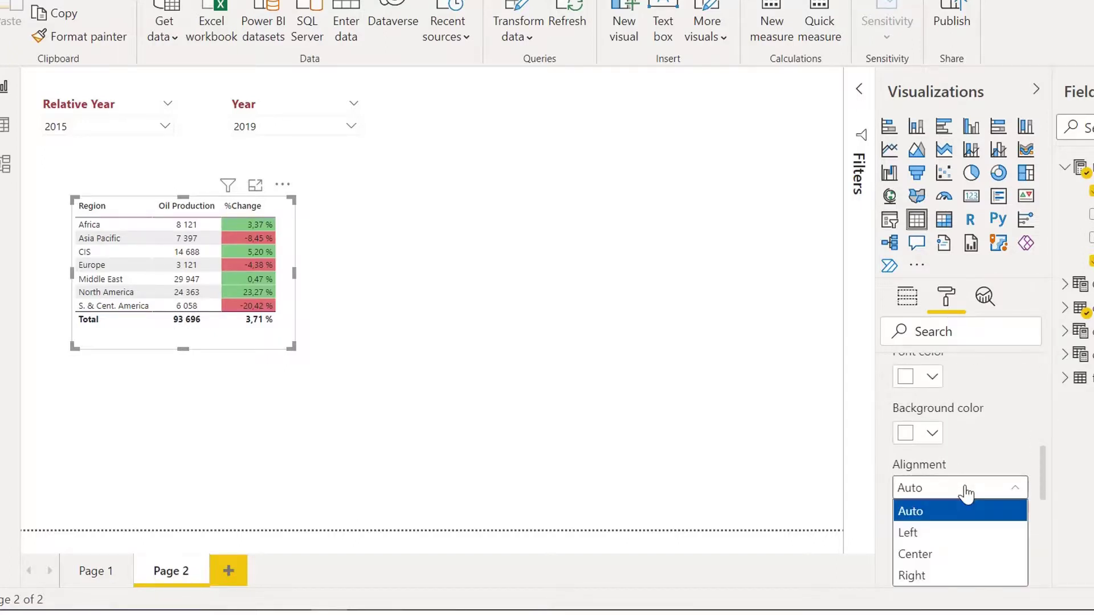
{"action": "left_click", "coordinate": [961, 554]}
{"action": "scroll", "coordinate": [983, 461], "scroll_direction": "down", "scroll_amount": 3}
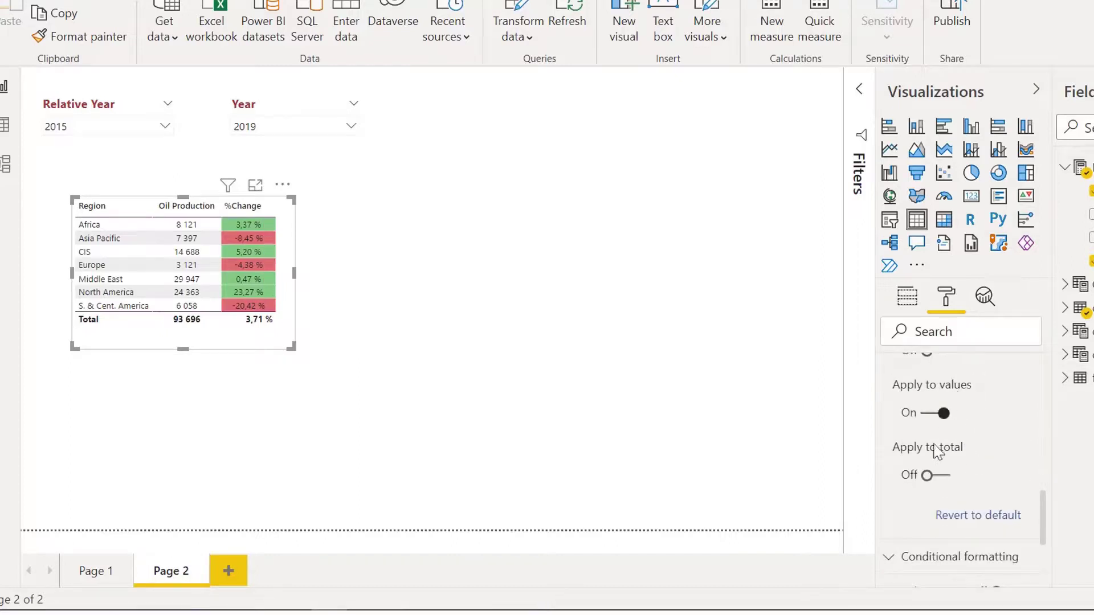
{"action": "scroll", "coordinate": [963, 453], "scroll_direction": "up", "scroll_amount": 5}
{"action": "scroll", "coordinate": [955, 501], "scroll_direction": "down", "scroll_amount": 2}
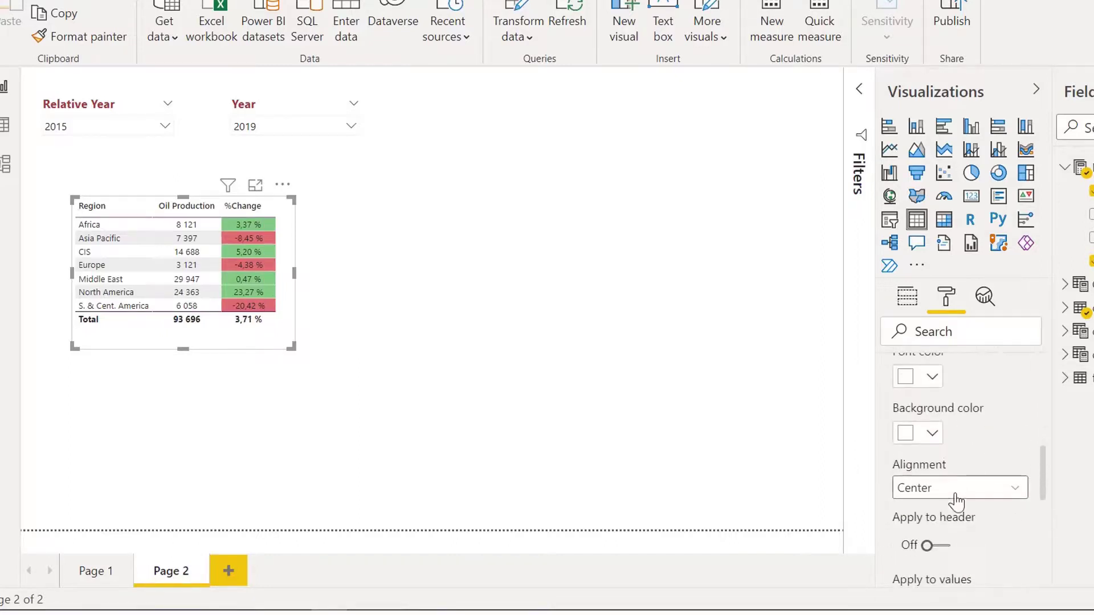
{"action": "left_click", "coordinate": [932, 546]}
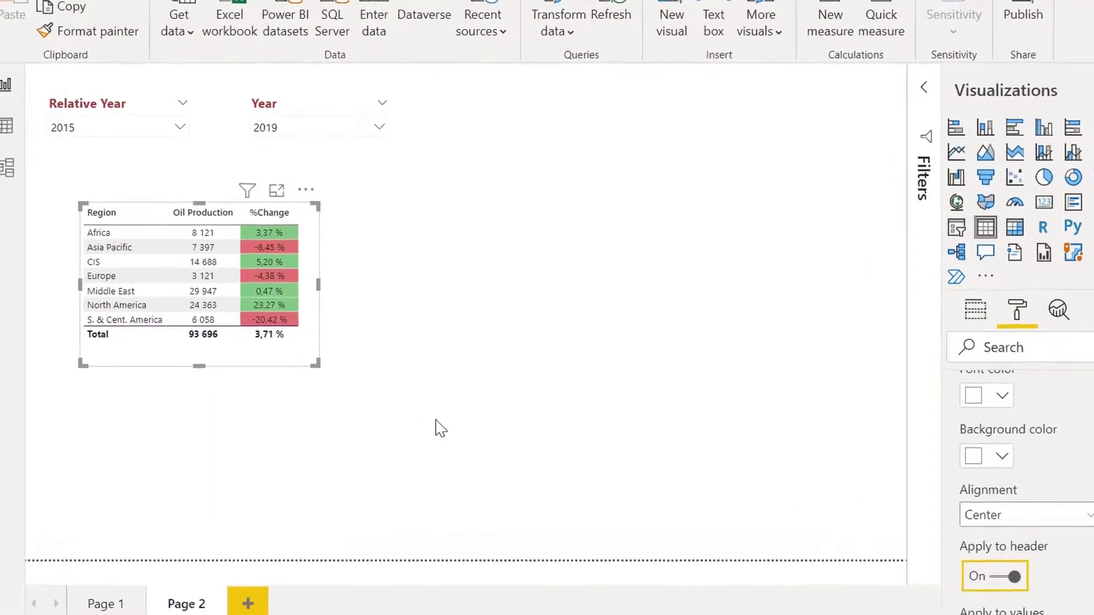
{"action": "left_click_drag", "start_coordinate": [462, 465], "coordinate": [456, 453]}
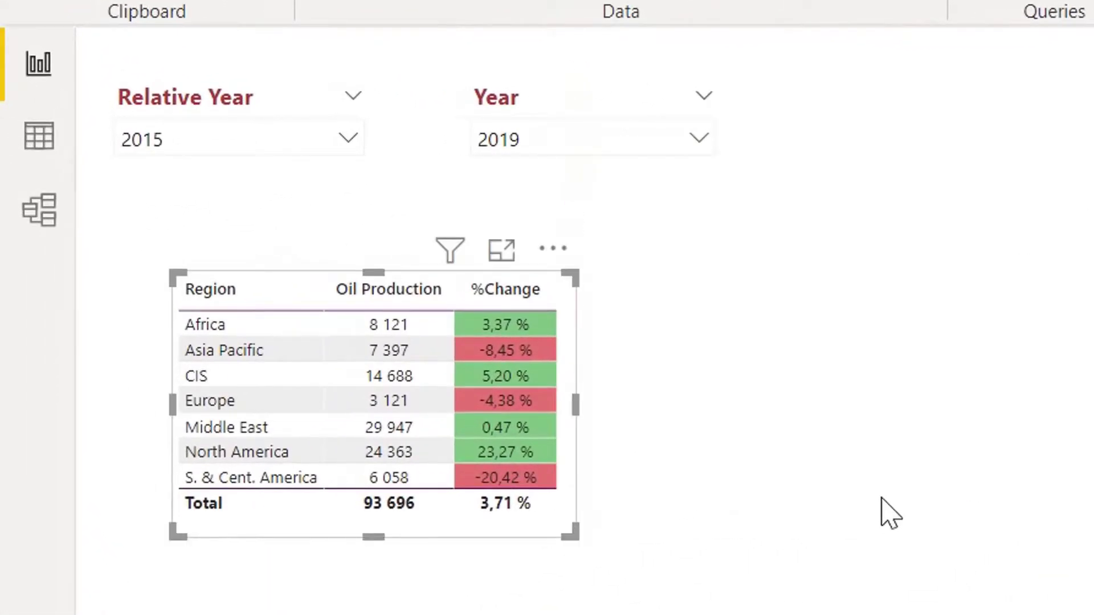
{"action": "left_click", "coordinate": [439, 539]}
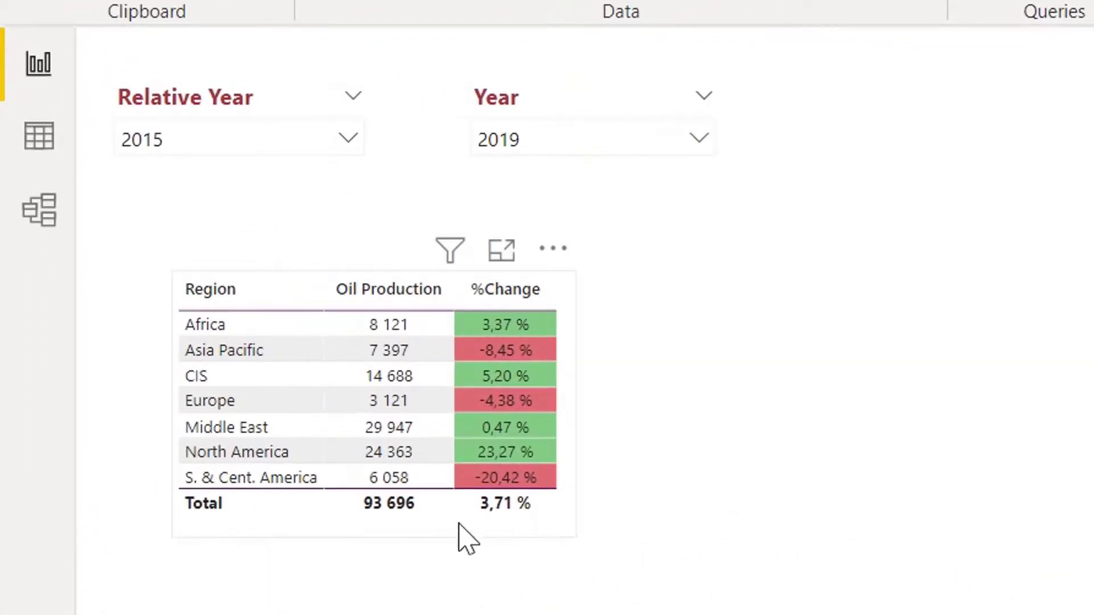
{"action": "left_click_drag", "start_coordinate": [462, 528], "coordinate": [493, 519]}
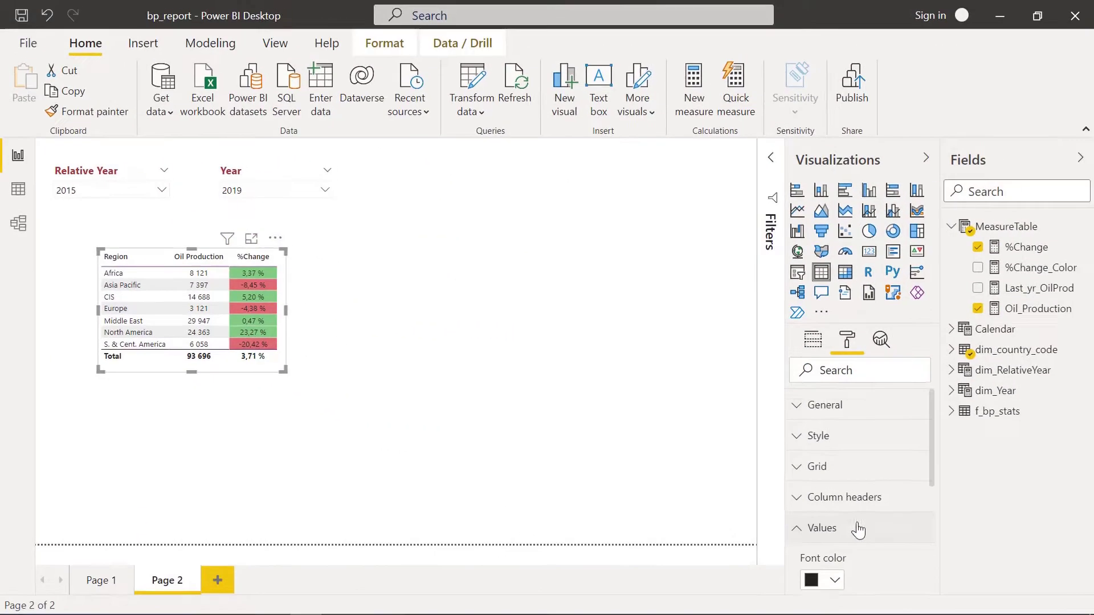
Set the text size of the table's values to 12 pt and enlarge the visual to fit all rows and columns.
{"action": "scroll", "coordinate": [856, 522], "scroll_direction": "down", "scroll_amount": 5}
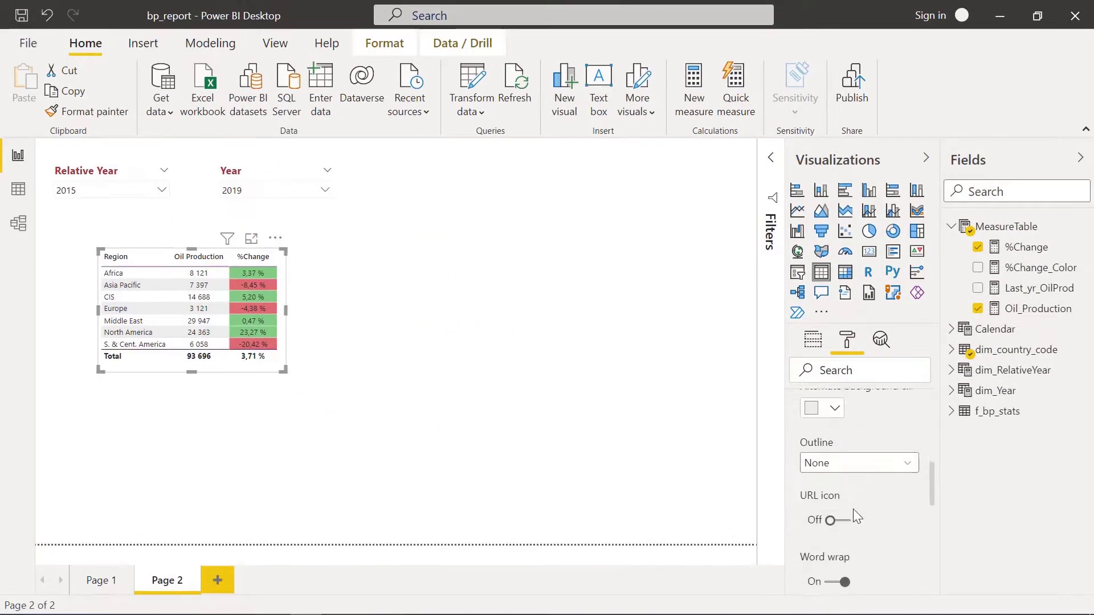
{"action": "scroll", "coordinate": [852, 508], "scroll_direction": "down", "scroll_amount": 3}
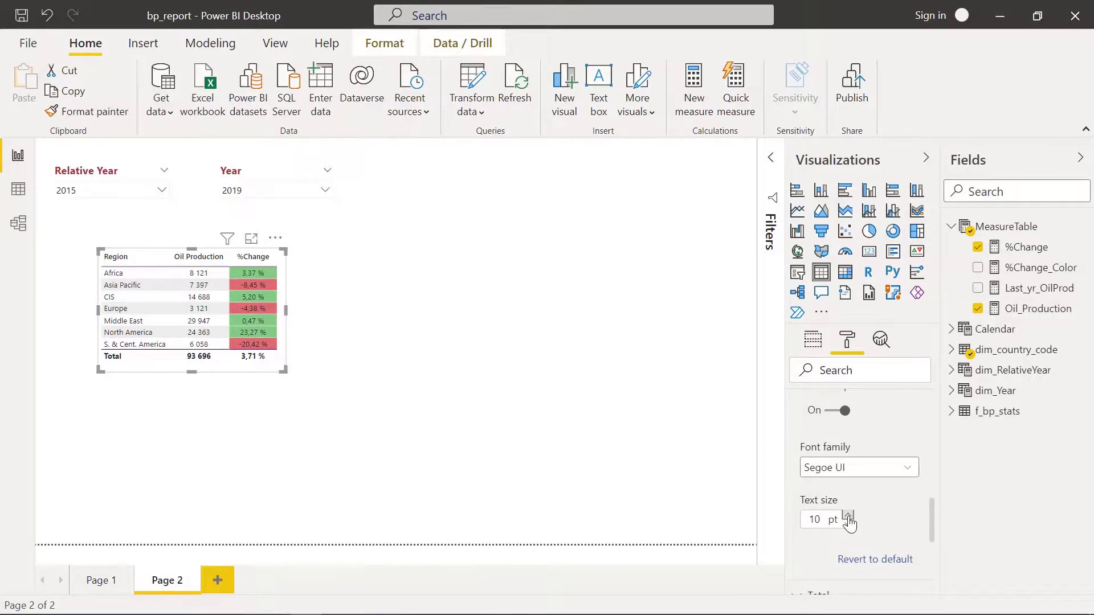
{"action": "left_click", "coordinate": [847, 516]}
{"action": "left_click", "coordinate": [848, 516]}
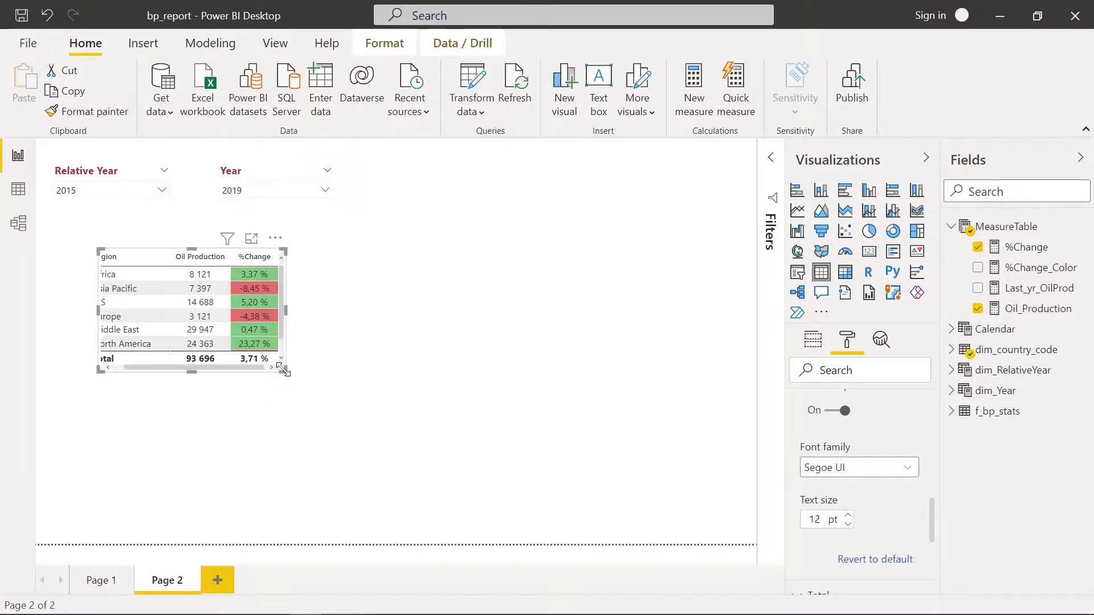
{"action": "left_click_drag", "start_coordinate": [283, 370], "coordinate": [308, 404]}
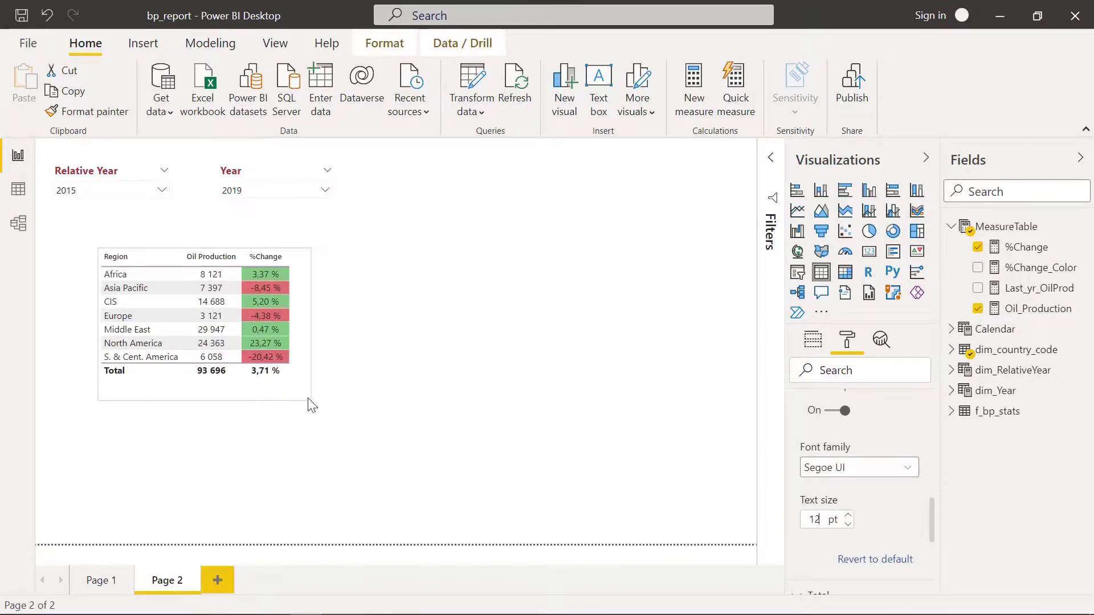
Increase the text size of the table's column headers.
{"action": "scroll", "coordinate": [819, 425], "scroll_direction": "up", "scroll_amount": 6}
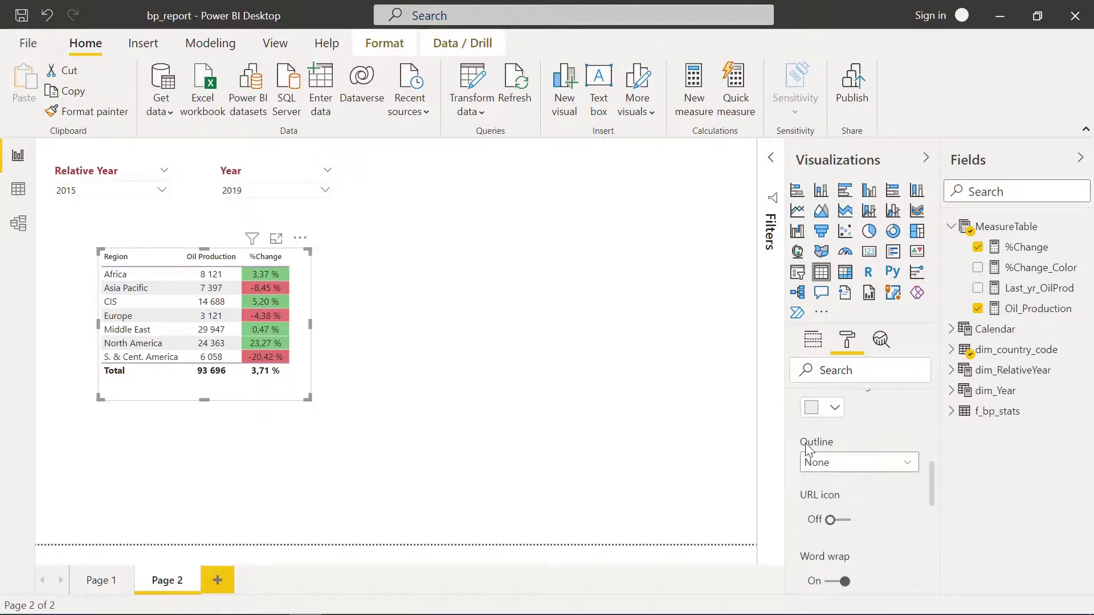
{"action": "scroll", "coordinate": [812, 460], "scroll_direction": "up", "scroll_amount": 4}
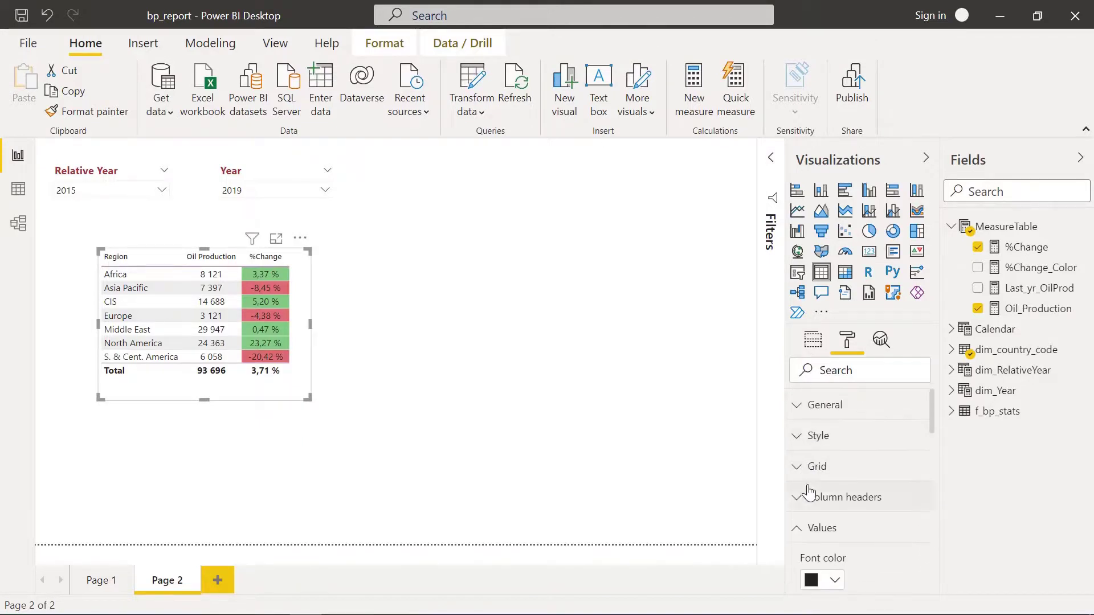
{"action": "left_click", "coordinate": [848, 499]}
{"action": "scroll", "coordinate": [849, 501], "scroll_direction": "down", "scroll_amount": 4}
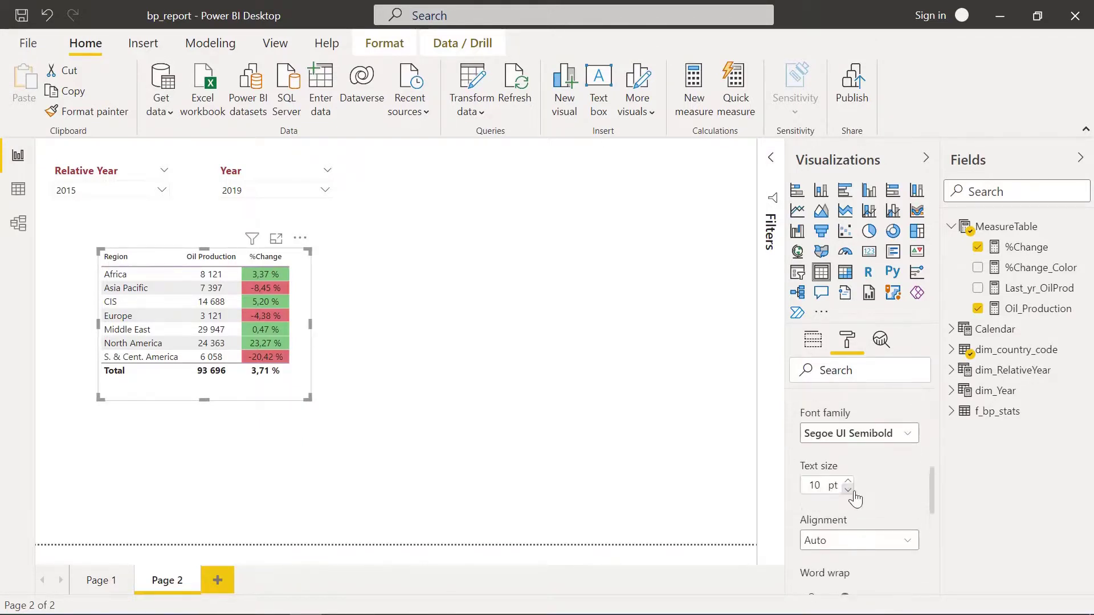
{"action": "left_click", "coordinate": [848, 482]}
{"action": "scroll", "coordinate": [863, 488], "scroll_direction": "up", "scroll_amount": 4}
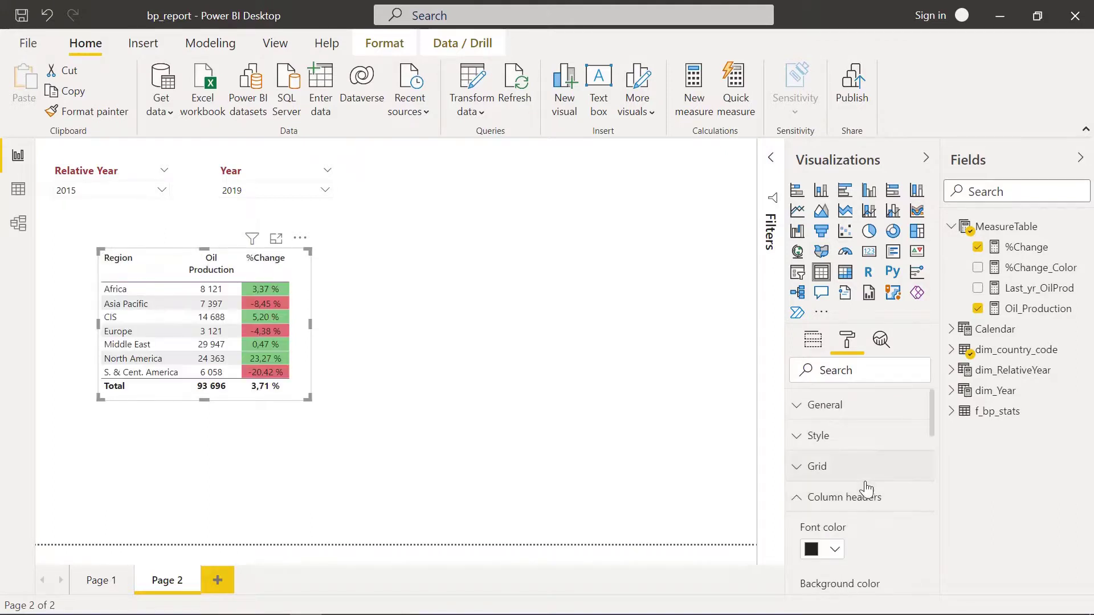
{"action": "left_click", "coordinate": [828, 499]}
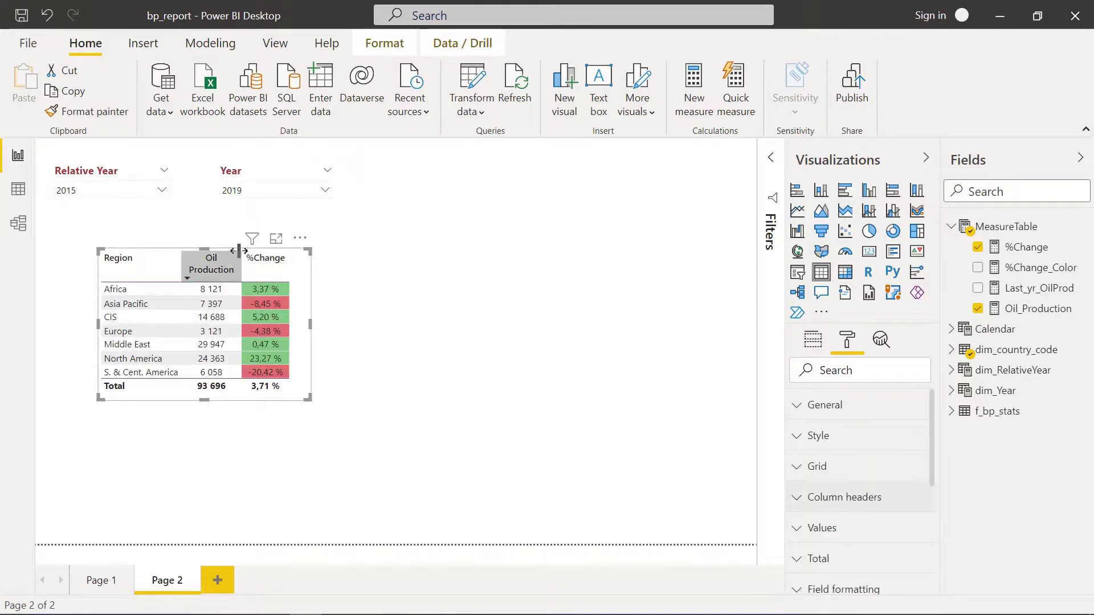
Widen the Oil Production column to fit its header on one line, then resize the table visual closely around its contents and deselect it.
{"action": "key", "text": "Escape"}
{"action": "left_click_drag", "start_coordinate": [241, 265], "coordinate": [264, 264]}
{"action": "left_click_drag", "start_coordinate": [311, 321], "coordinate": [330, 330]}
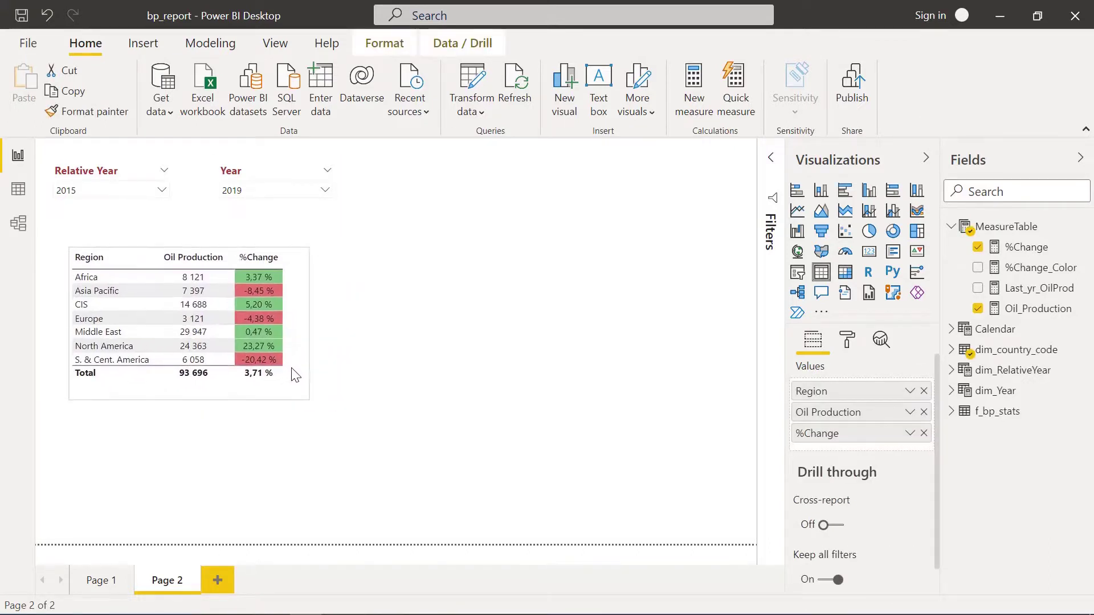
{"action": "left_click_drag", "start_coordinate": [287, 399], "coordinate": [286, 388]}
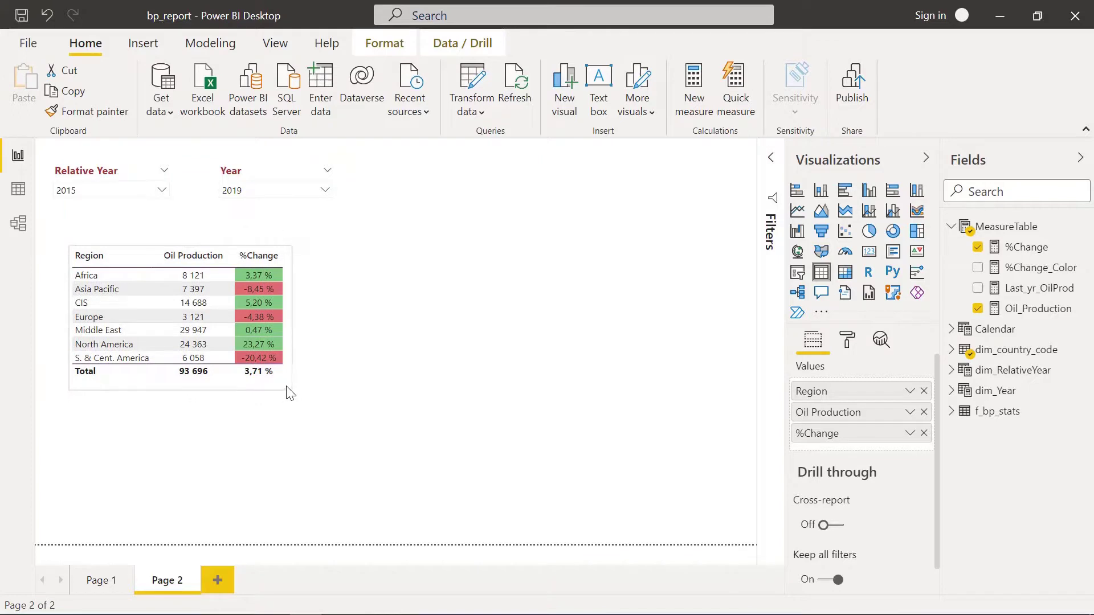
{"action": "left_click", "coordinate": [388, 387]}
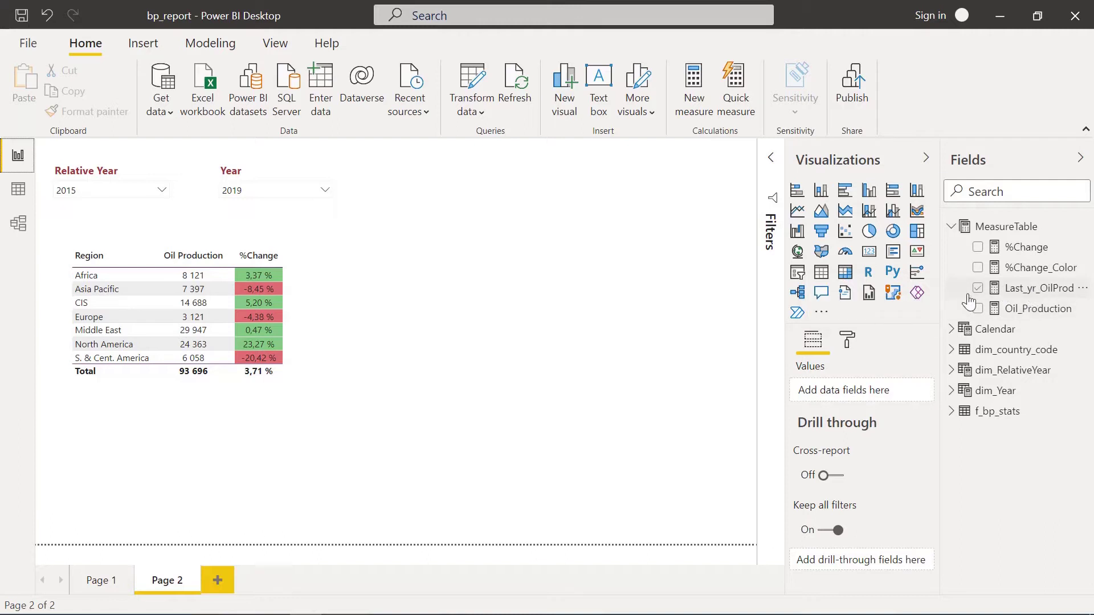
Open the formula of the %Change_Color measure in MeasureTable.
{"action": "left_click", "coordinate": [1032, 275]}
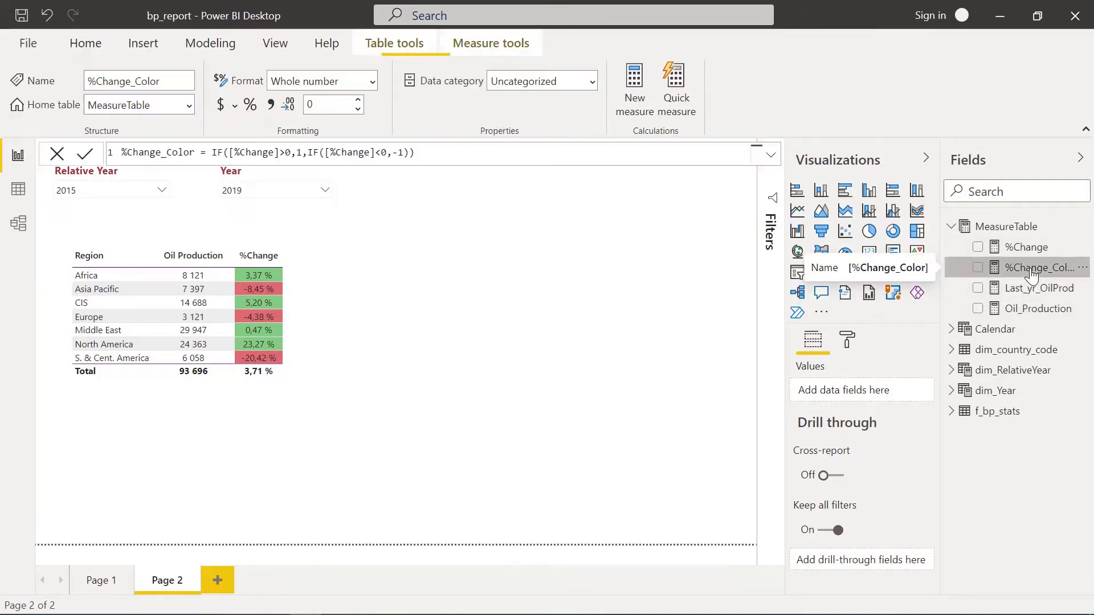